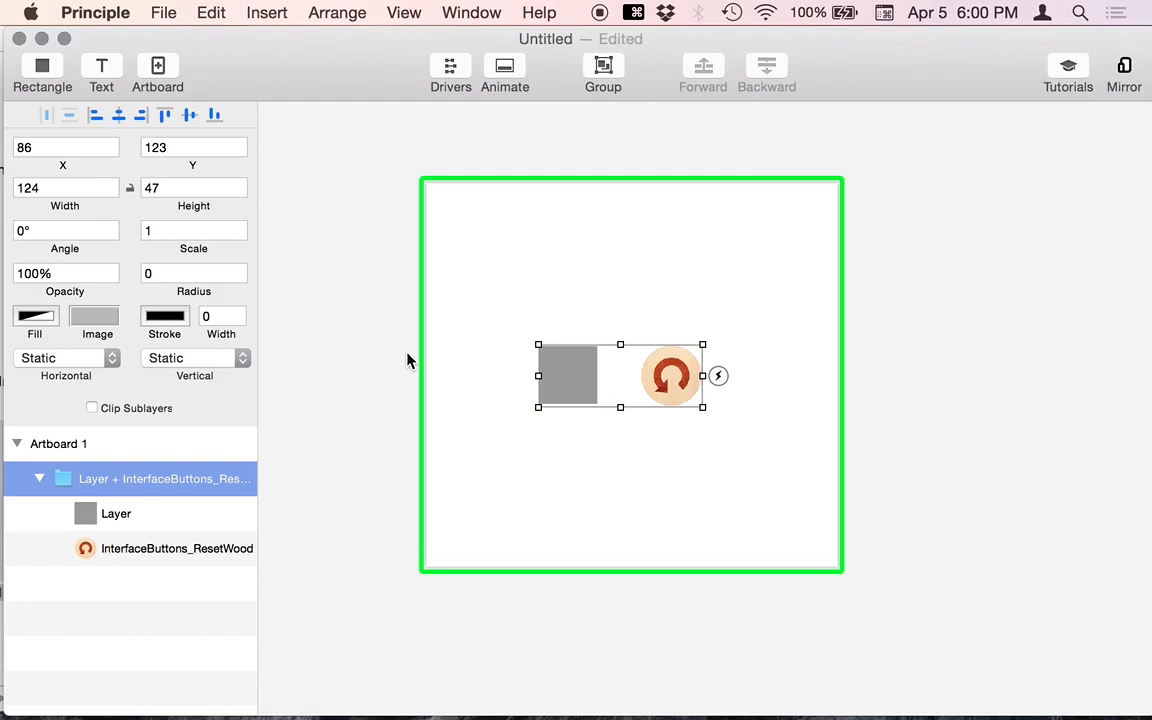
# - Undo the earlier grouping, then undo a trial nesting and move of the grey square
pyautogui.press('cmd+z')
pyautogui.click(406, 355)
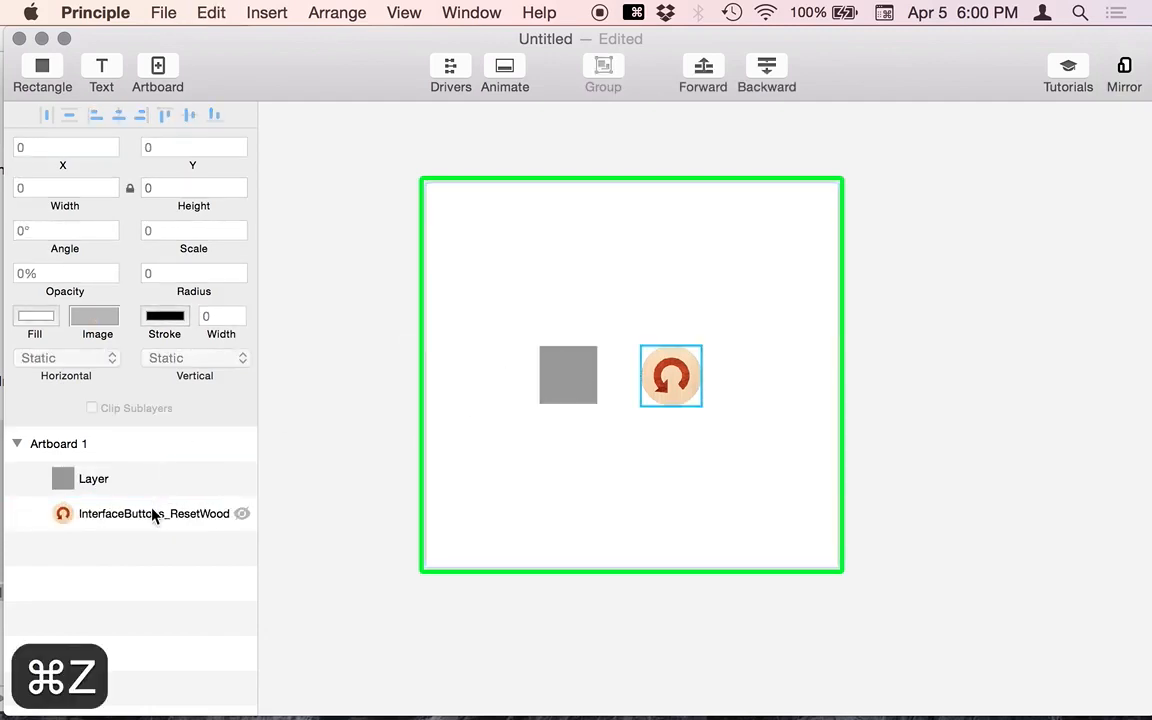
pyautogui.moveTo(153, 513); pyautogui.dragTo(95, 481)
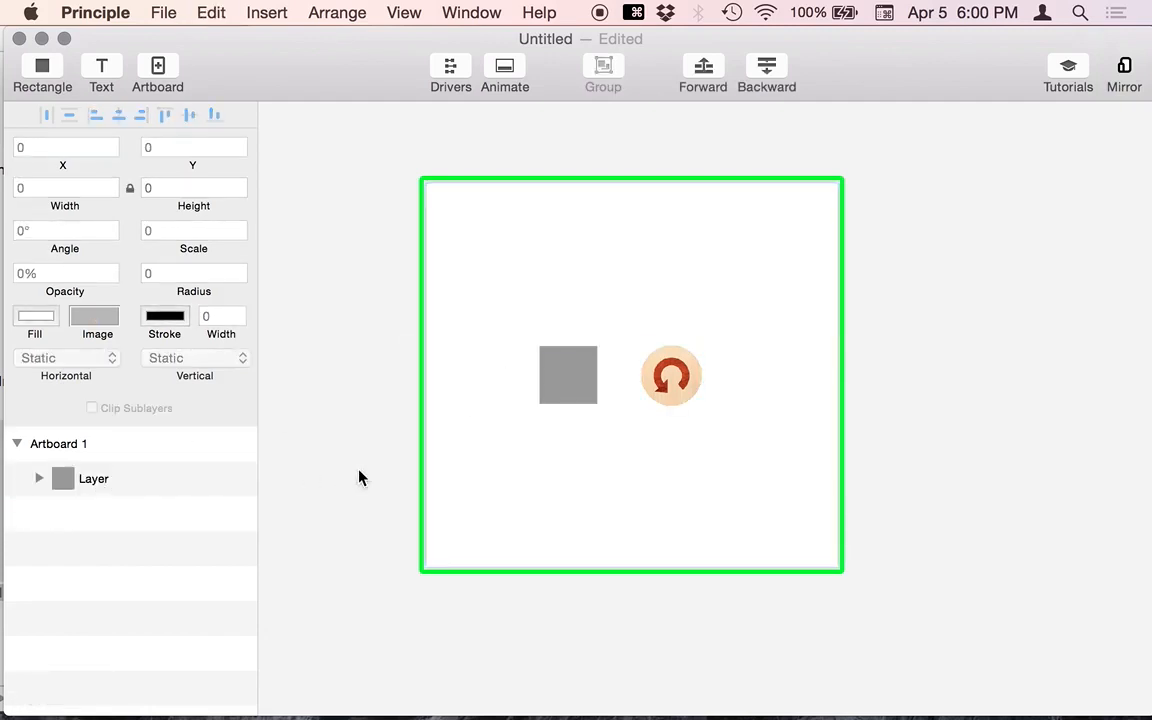
pyautogui.moveTo(568, 389); pyautogui.dragTo(617, 350)
pyautogui.press('super+z')
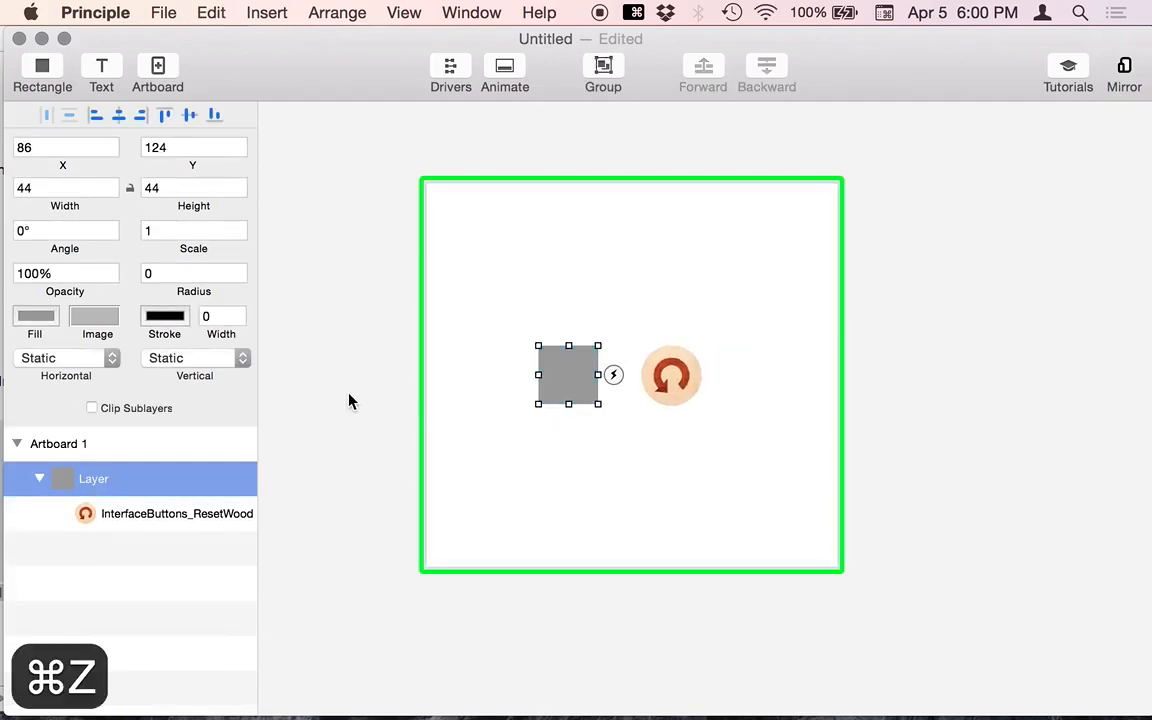
pyautogui.press('super+z')
# - Group the grey square and wood reset icon (124 × 47) and expand the group in the layers list
pyautogui.moveTo(501, 455); pyautogui.dragTo(750, 345)
pyautogui.press('super+g')
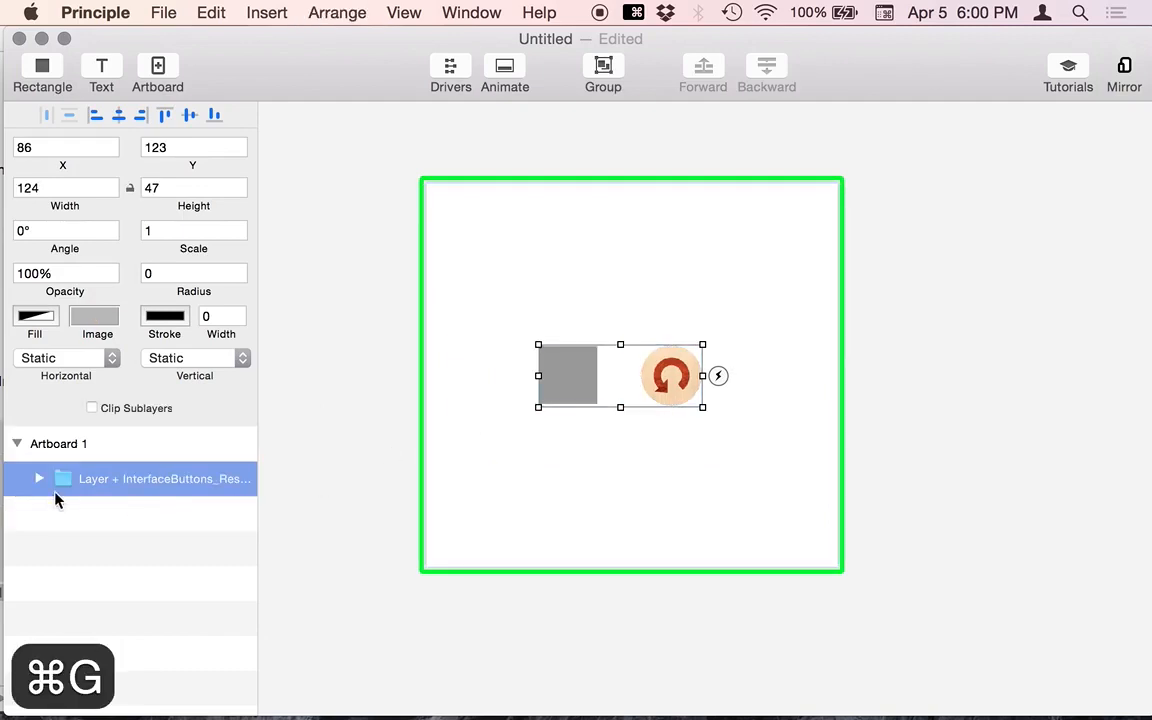
pyautogui.click(38, 478)
pyautogui.moveTo(255, 431); pyautogui.dragTo(447, 430)
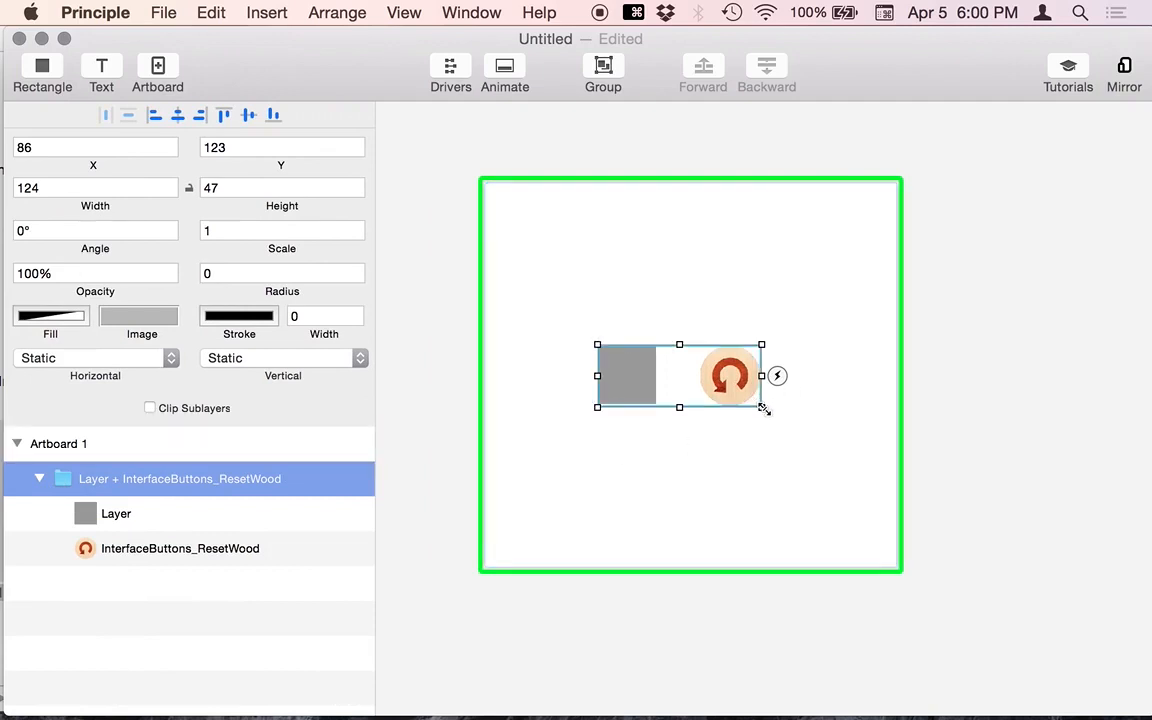
# - Turn on Clip Sublayers for the group, resize it to 140 × 85, and rotate it to -14°
pyautogui.moveTo(764, 409); pyautogui.dragTo(799, 376)
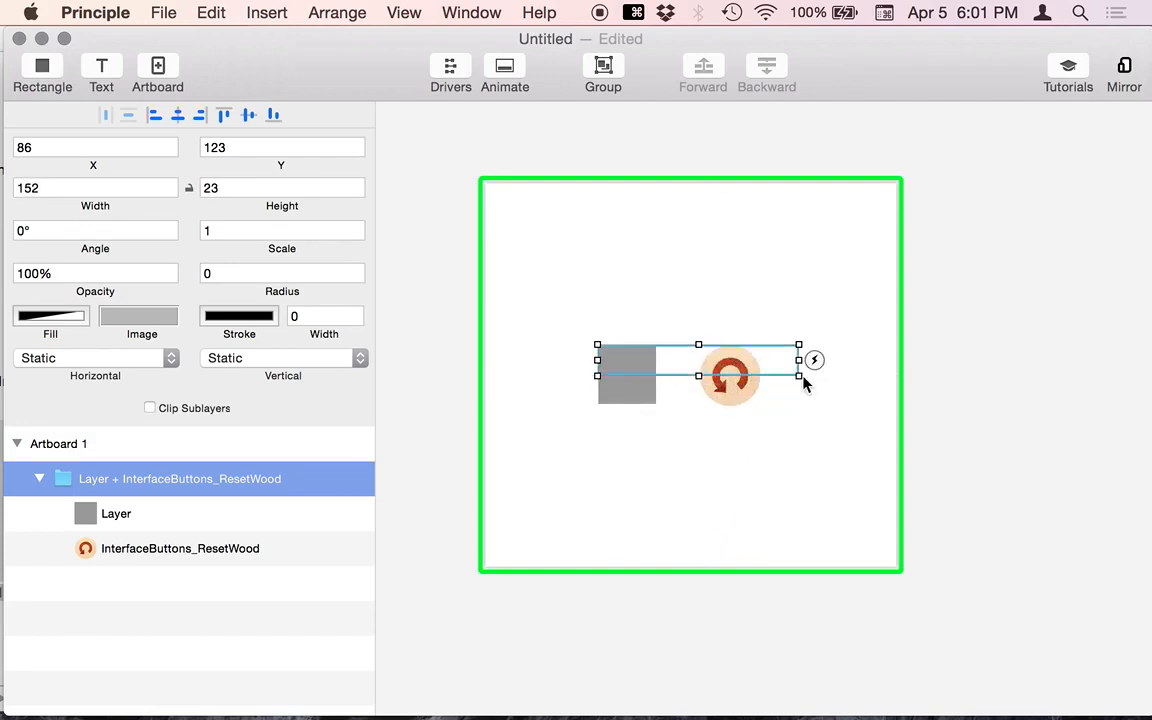
pyautogui.click(150, 409)
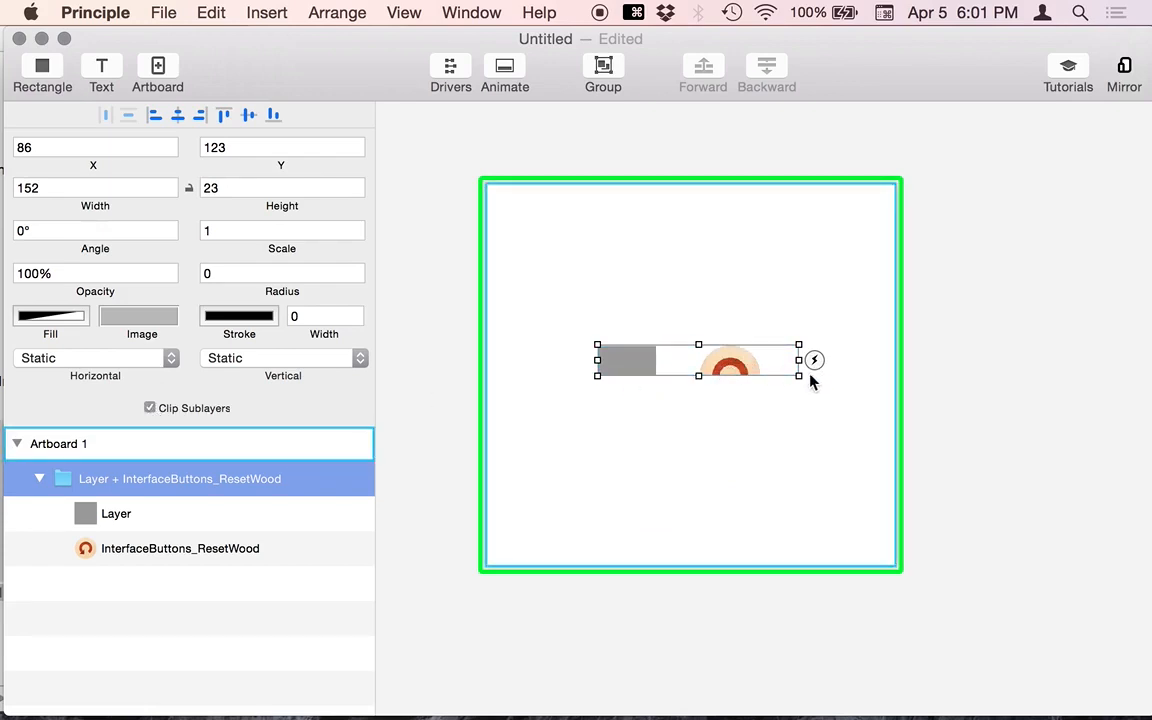
pyautogui.moveTo(789, 378); pyautogui.dragTo(783, 457)
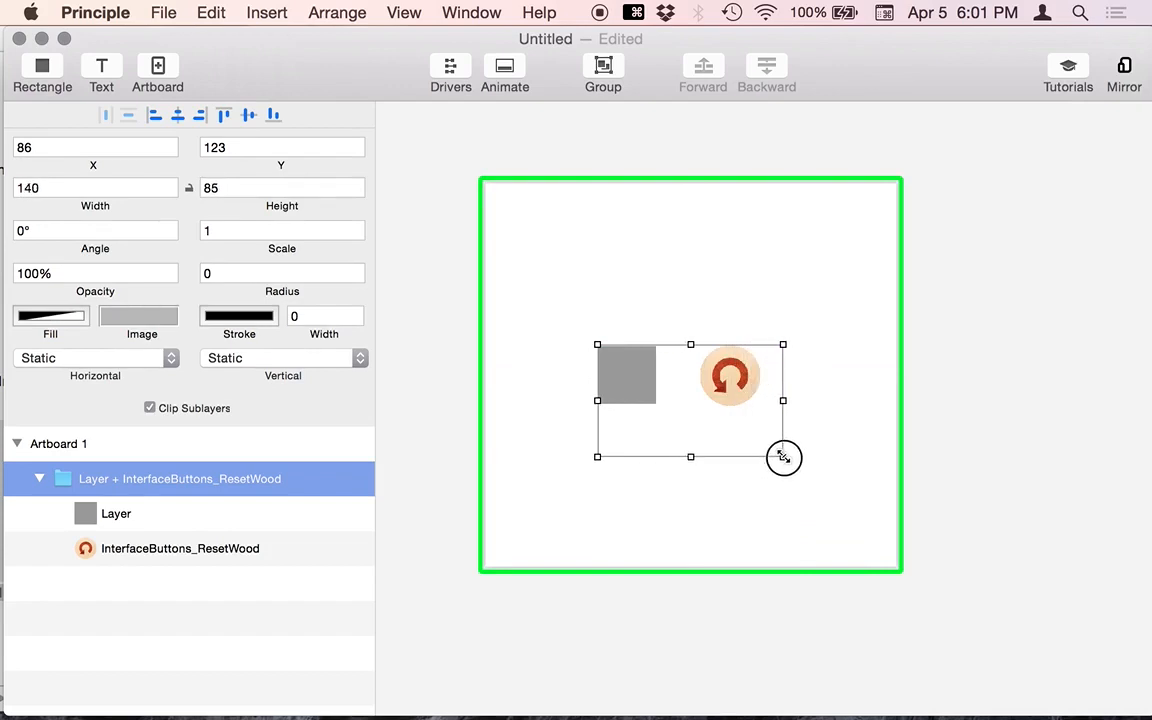
pyautogui.moveTo(791, 345); pyautogui.dragTo(743, 336)
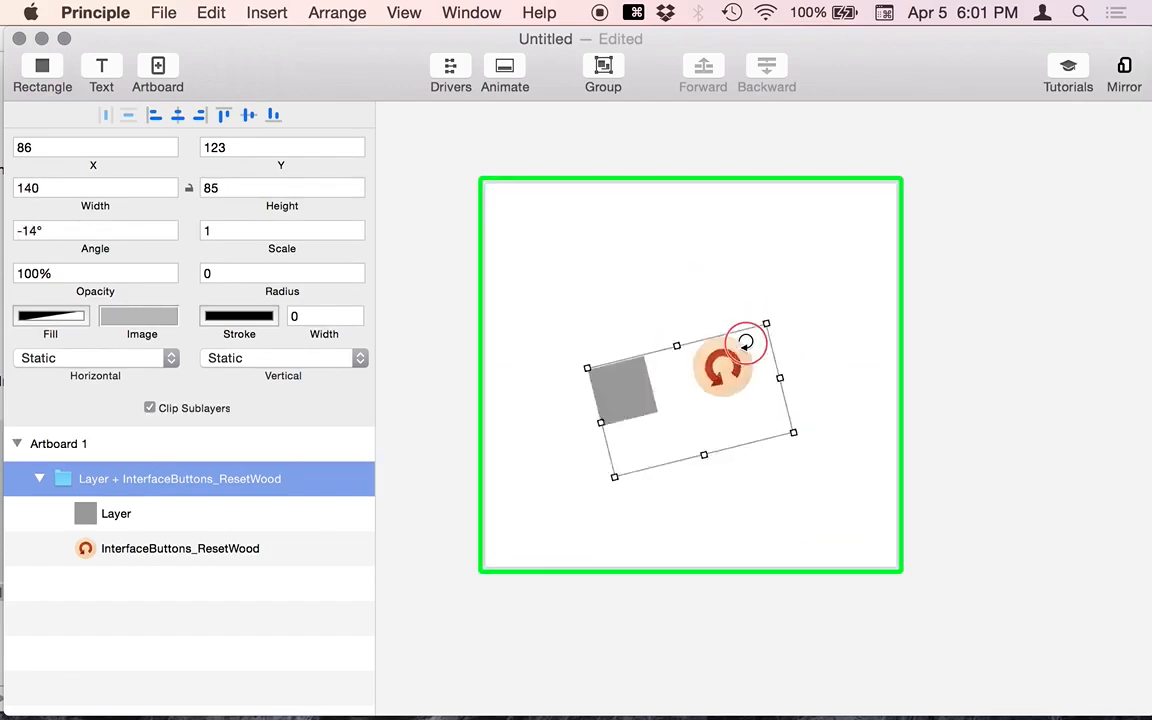
# - Undo the group's rotation and resizing
pyautogui.press('super+z')
pyautogui.click(882, 380)
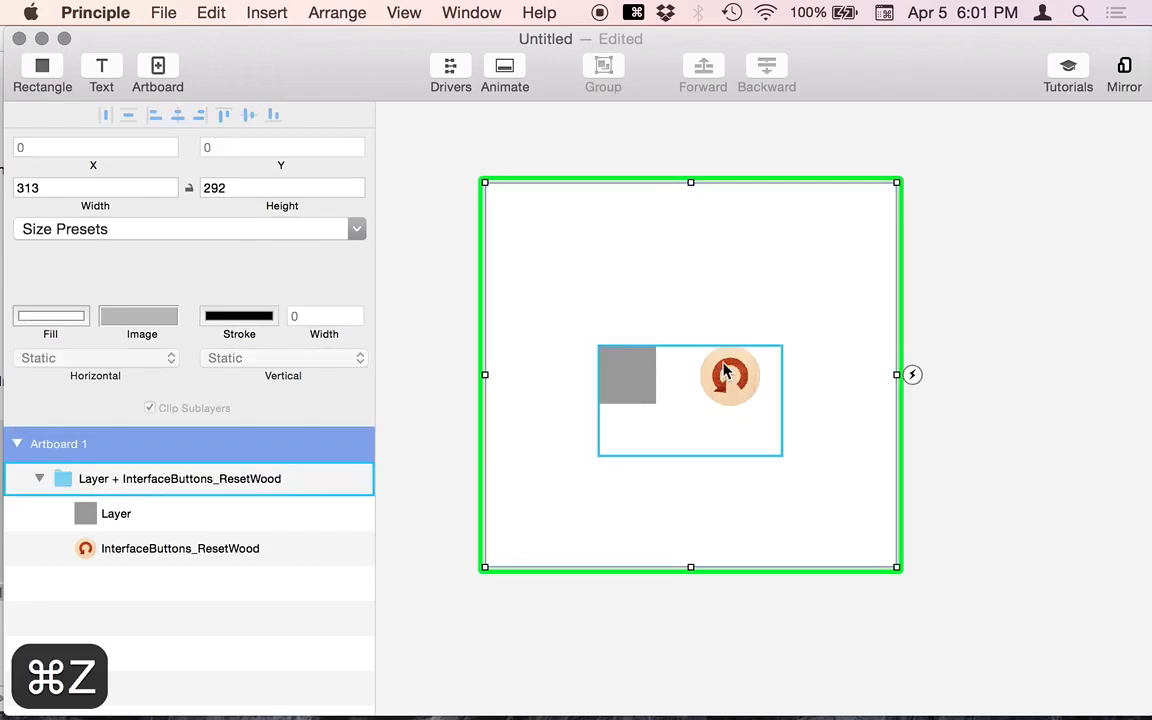
pyautogui.press('super+z')
# - Move the Layer and ResetWood icon out under Artboard 1 and delete the empty group
pyautogui.click(163, 514)
pyautogui.keyDown('shift'); pyautogui.click(131, 554); pyautogui.keyUp('shift')
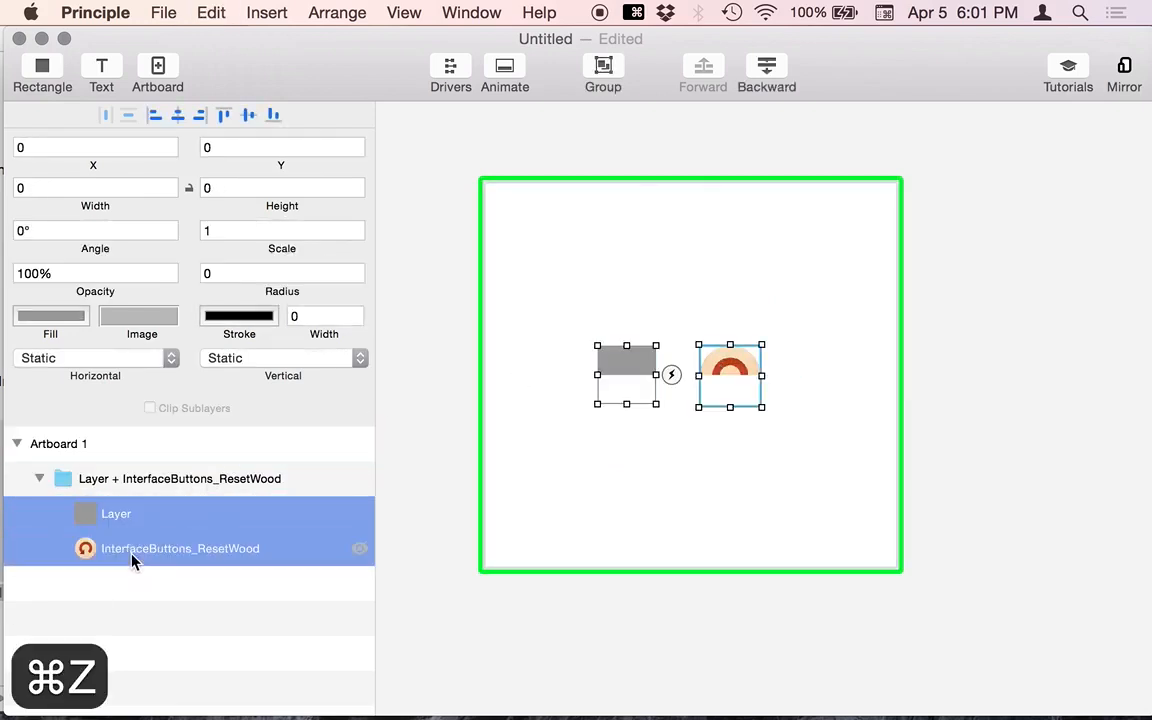
pyautogui.moveTo(122, 514); pyautogui.dragTo(122, 471)
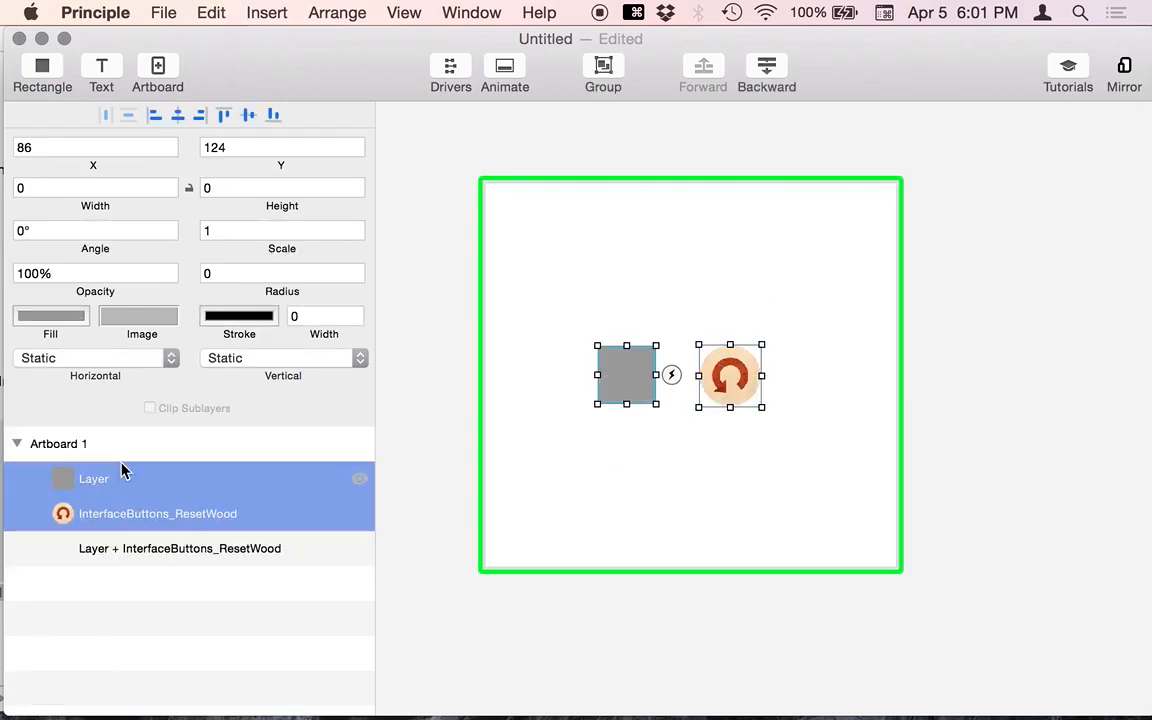
pyautogui.click(122, 553)
pyautogui.press('BackSpace')
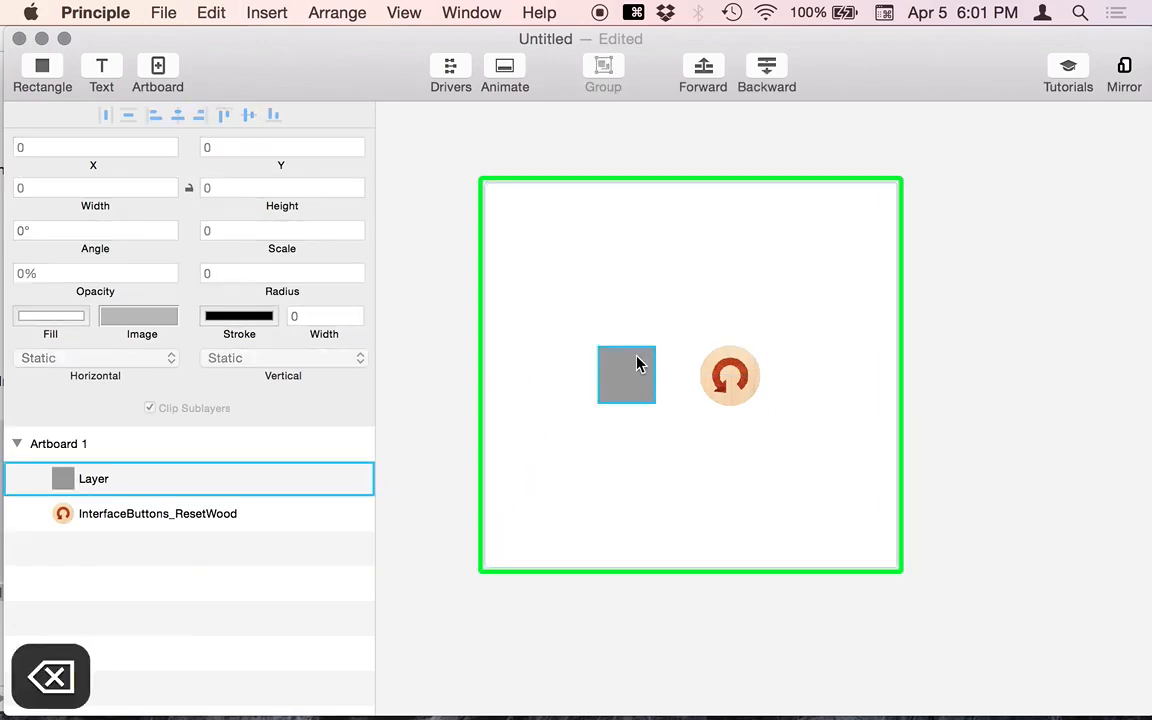
pyautogui.click(639, 370)
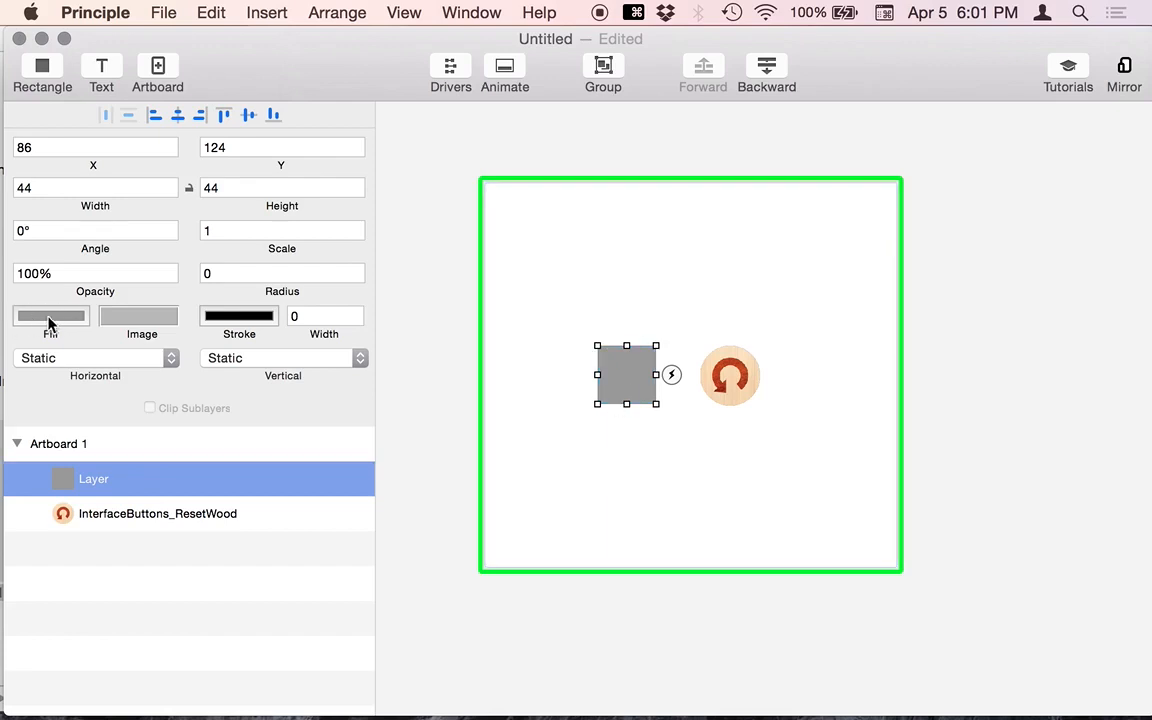
# - Reshape the grey square into a tall rectangle, enlarge the wood icon, and shift the rectangle left
pyautogui.moveTo(656, 346); pyautogui.dragTo(690, 264)
pyautogui.click(797, 396)
pyautogui.click(742, 377)
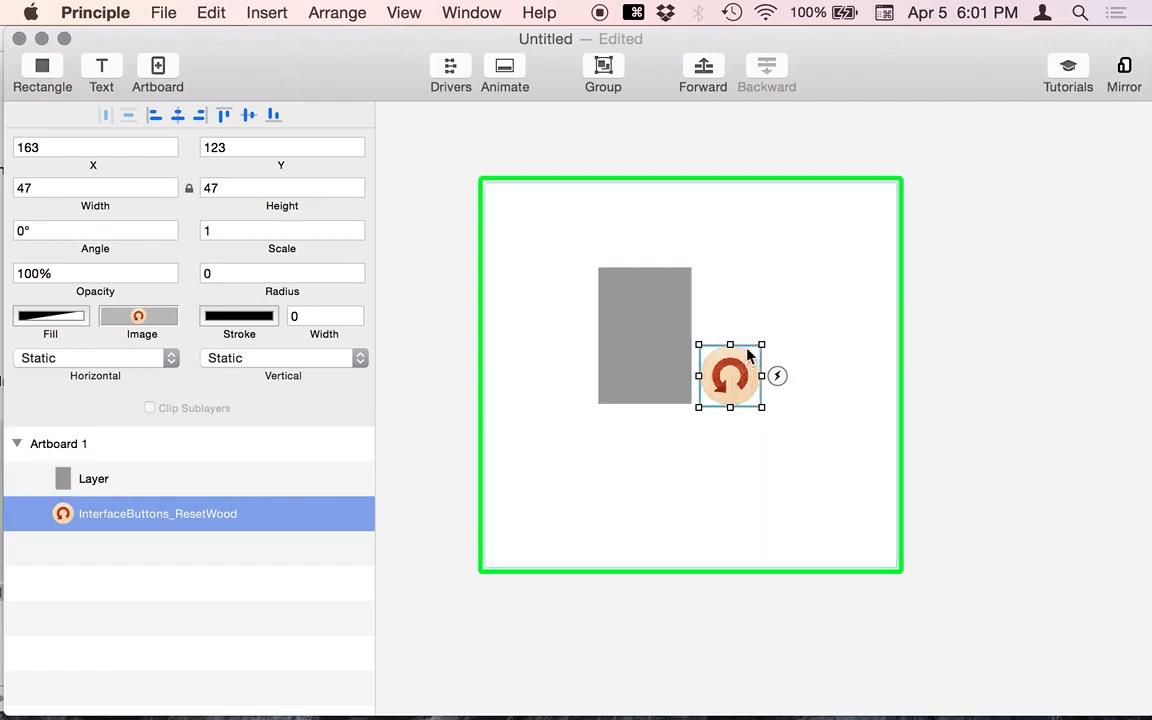
pyautogui.moveTo(765, 345); pyautogui.dragTo(849, 306)
pyautogui.click(1021, 365)
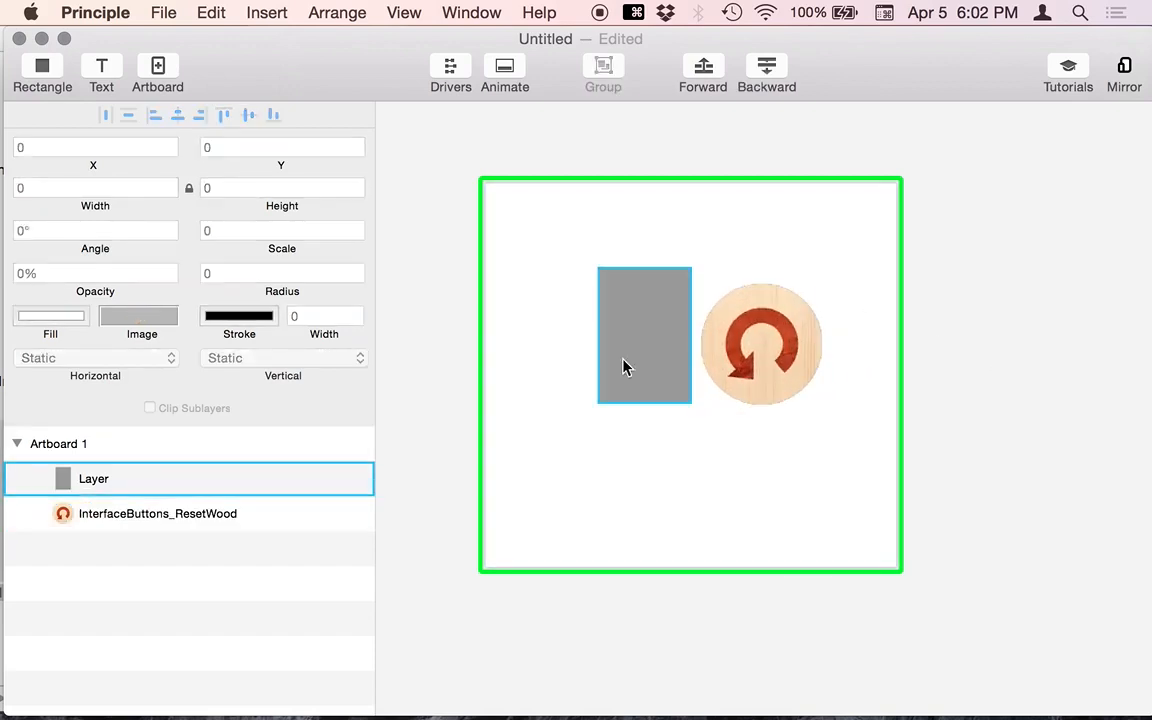
pyautogui.moveTo(625, 365); pyautogui.dragTo(597, 373)
# - Enlarge the wood reset icon to 68 × 68 and move it to X 167, Y 89
pyautogui.click(800, 352)
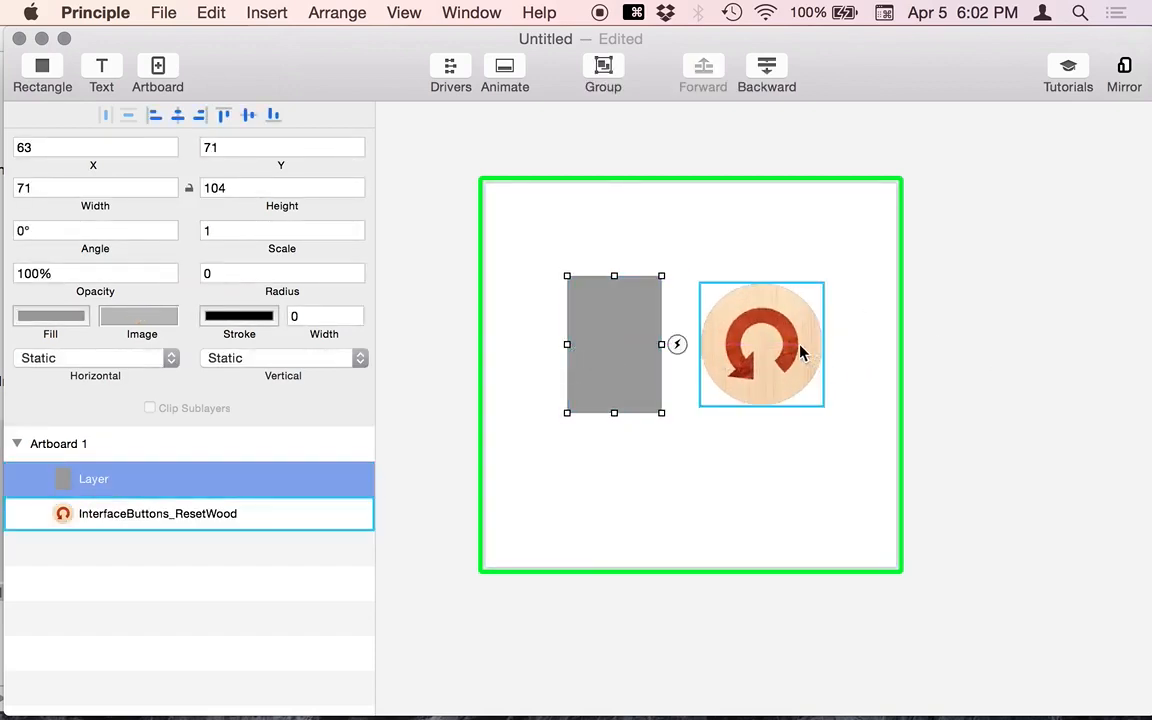
pyautogui.moveTo(808, 282); pyautogui.dragTo(770, 320)
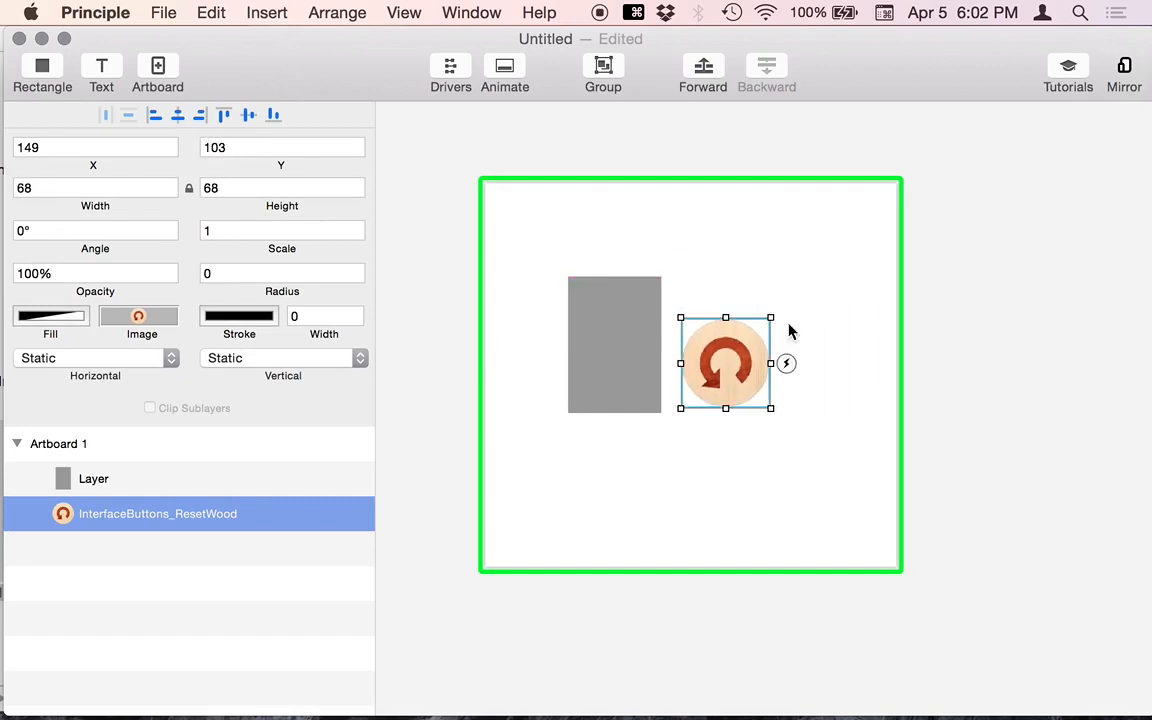
pyautogui.click(990, 316)
pyautogui.click(716, 372)
pyautogui.moveTo(716, 372); pyautogui.dragTo(740, 357)
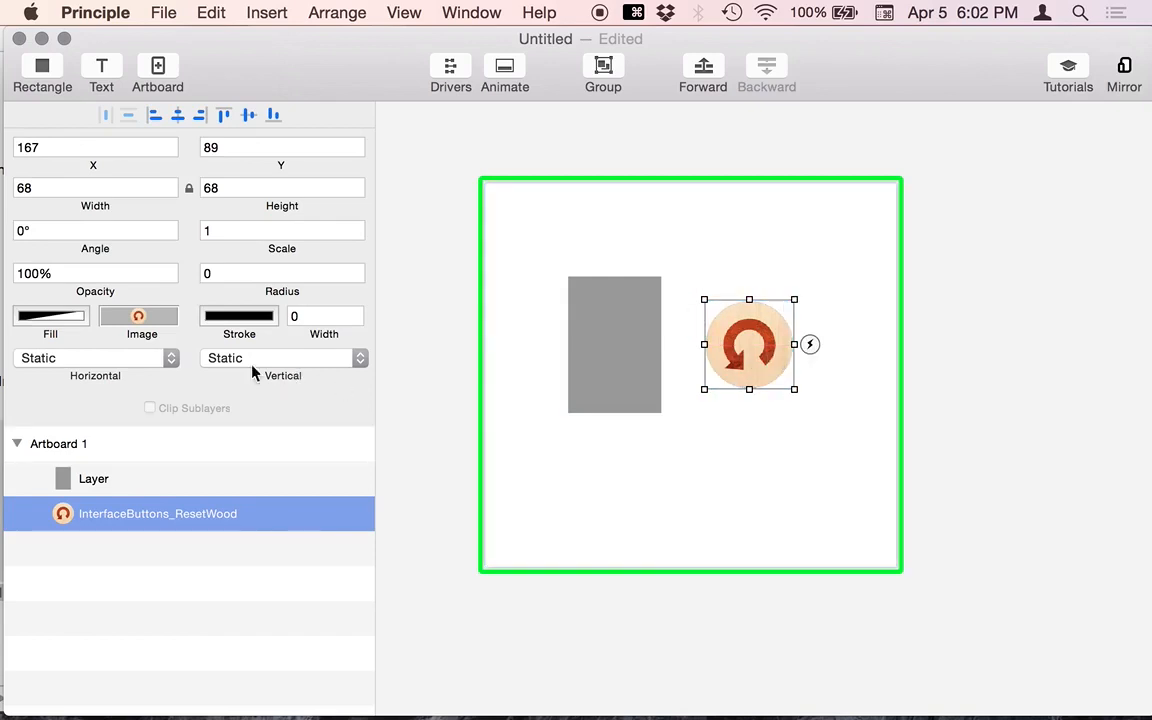
pyautogui.click(54, 318)
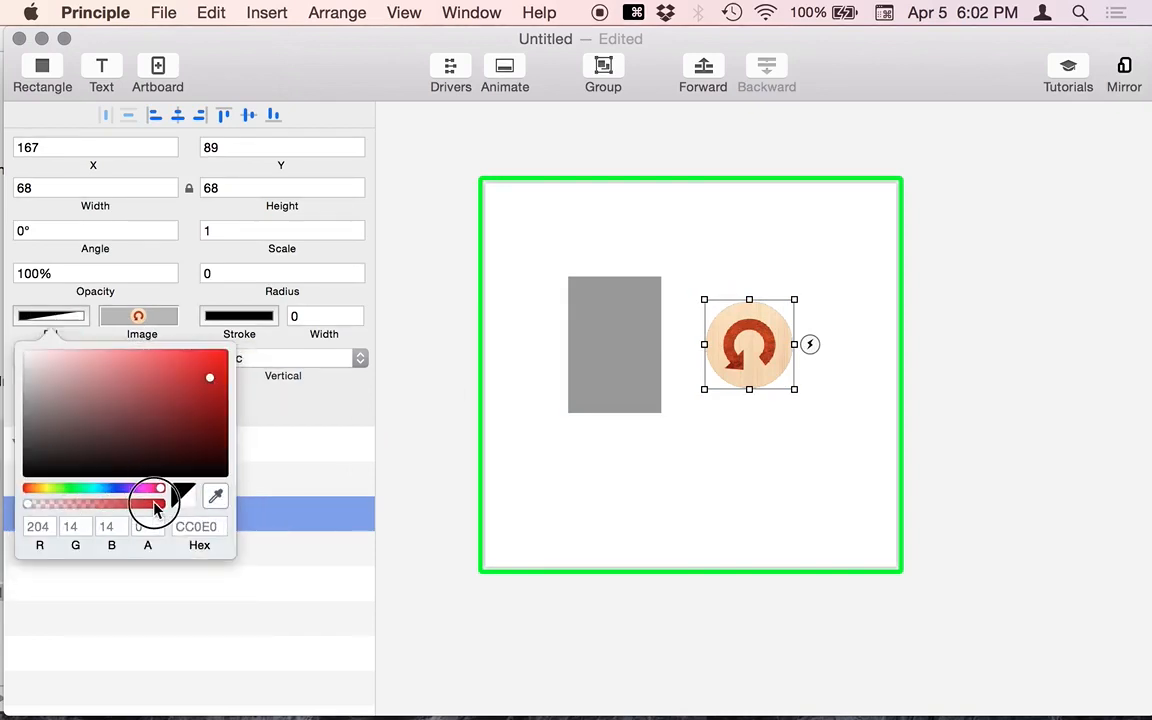
pyautogui.moveTo(156, 508)
pyautogui.mouseDown()
pyautogui.moveTo(145, 508)
pyautogui.moveTo(155, 508)
pyautogui.mouseUp()
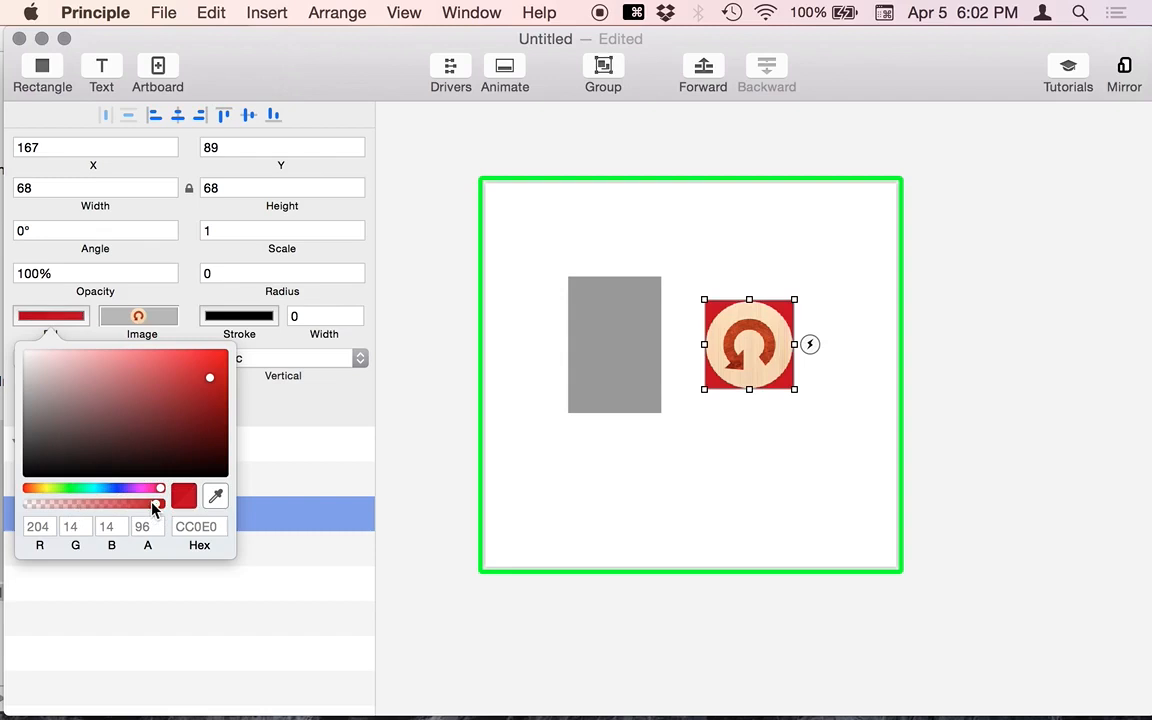
pyautogui.click(415, 258)
pyautogui.moveTo(766, 327); pyautogui.dragTo(752, 330)
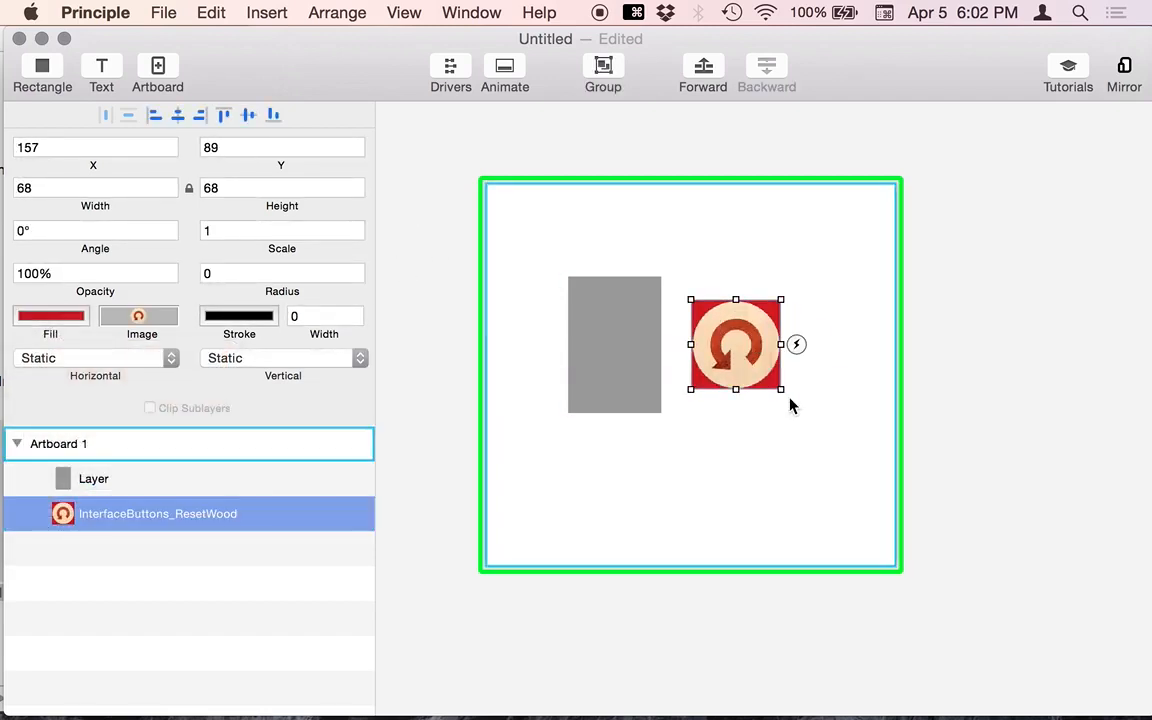
pyautogui.moveTo(781, 389)
pyautogui.mouseDown()
pyautogui.moveTo(872, 483)
pyautogui.moveTo(784, 393)
pyautogui.mouseUp()
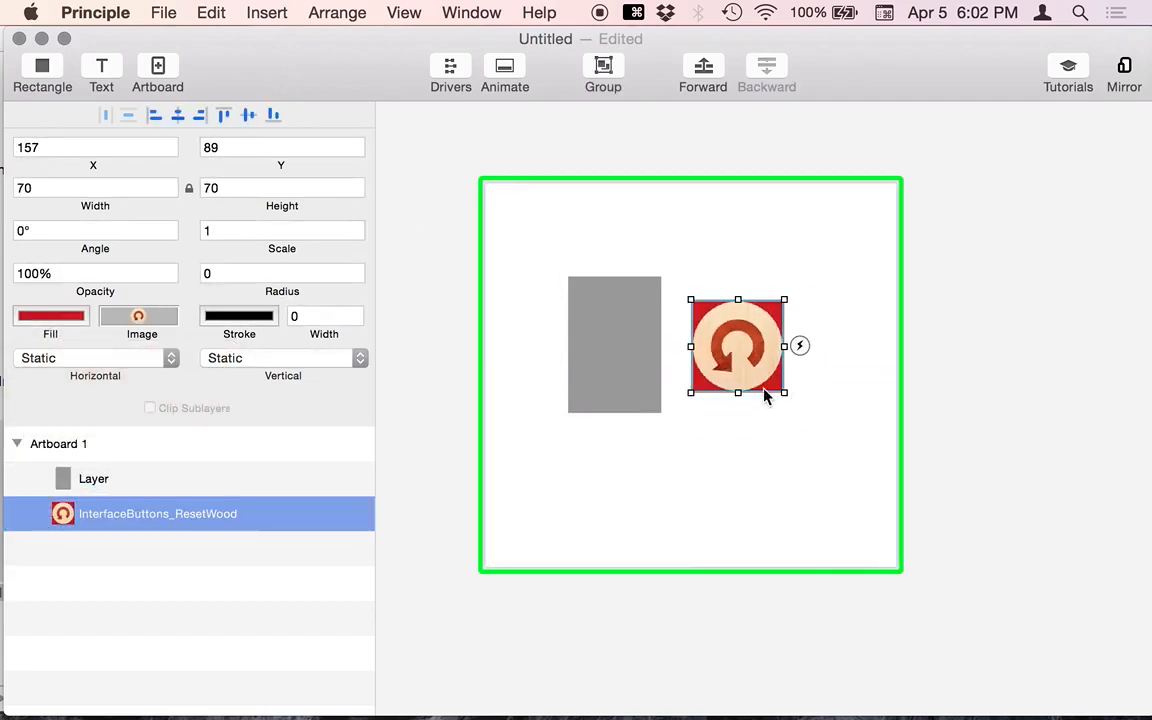
pyautogui.click(681, 157)
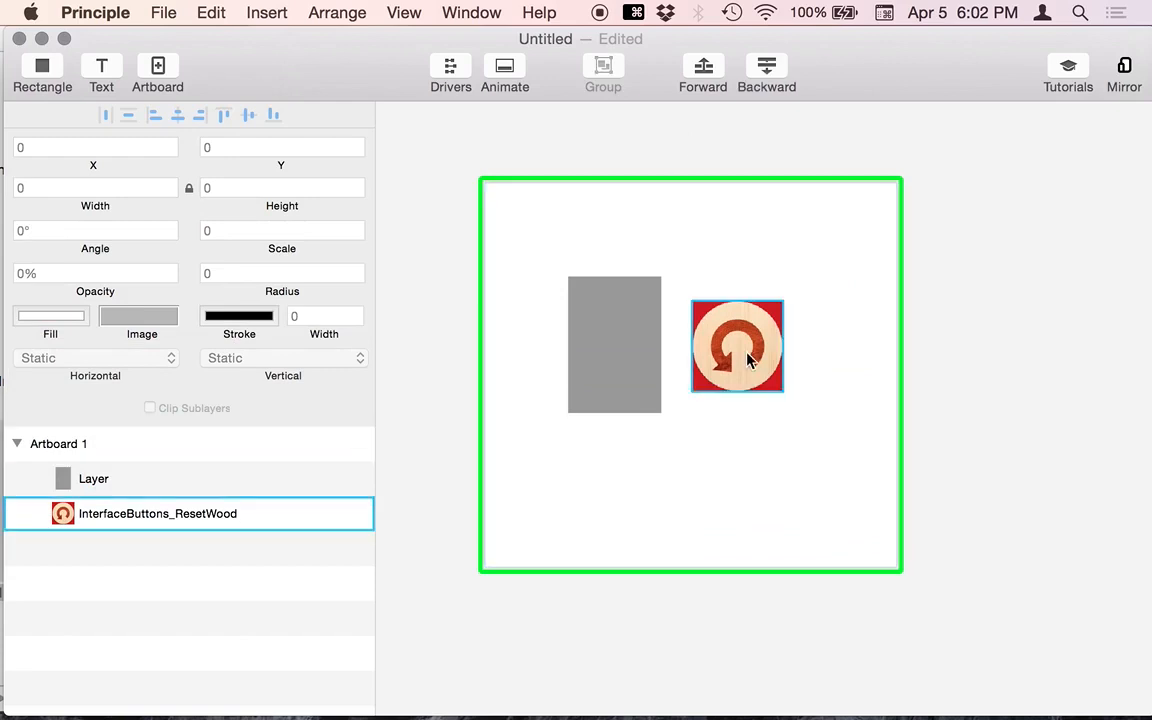
pyautogui.click(746, 252)
pyautogui.click(771, 321)
pyautogui.press('super+z')
pyautogui.press('super+z')
pyautogui.press('super+z')
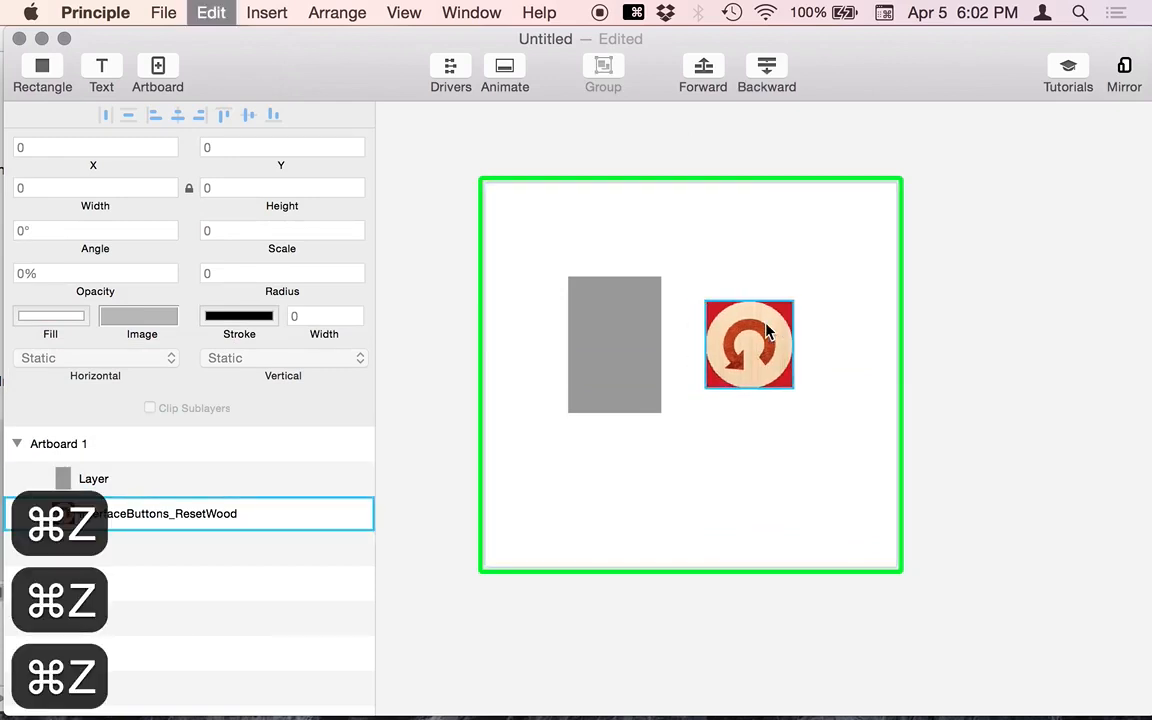
pyautogui.press('super+z')
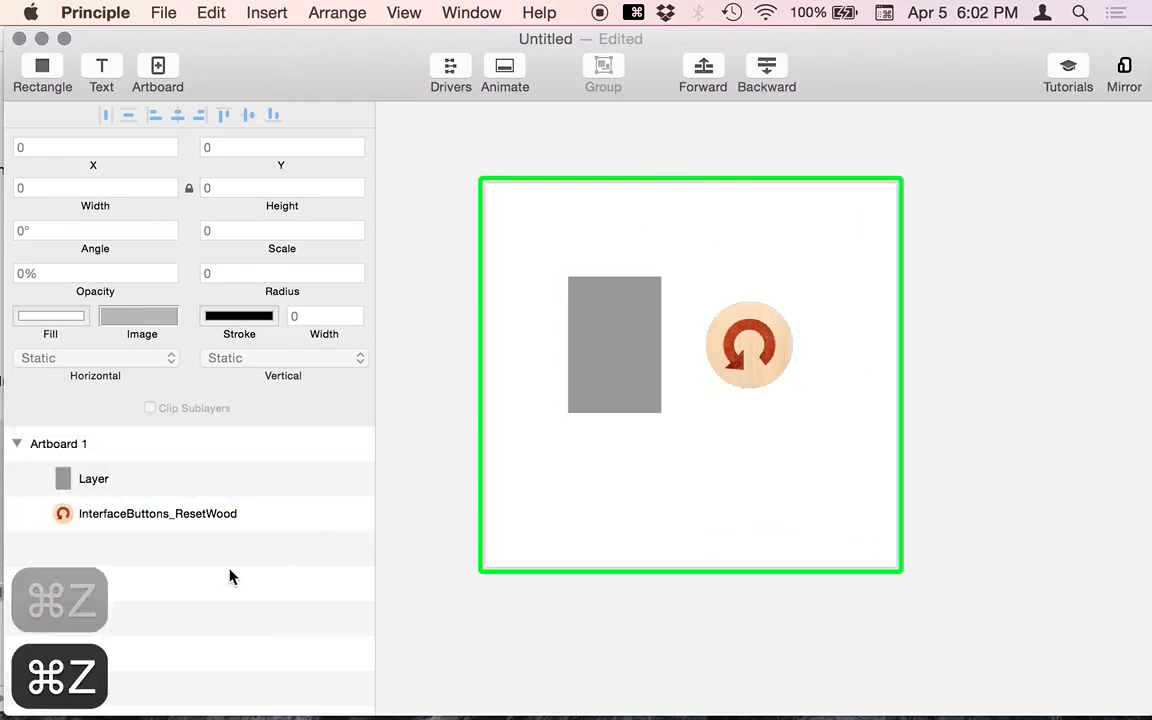
# - Nest the wood icon in the grey rectangle, turn on Clip Sublayers, and widen it to 136 × 104
pyautogui.moveTo(80, 516); pyautogui.dragTo(105, 484)
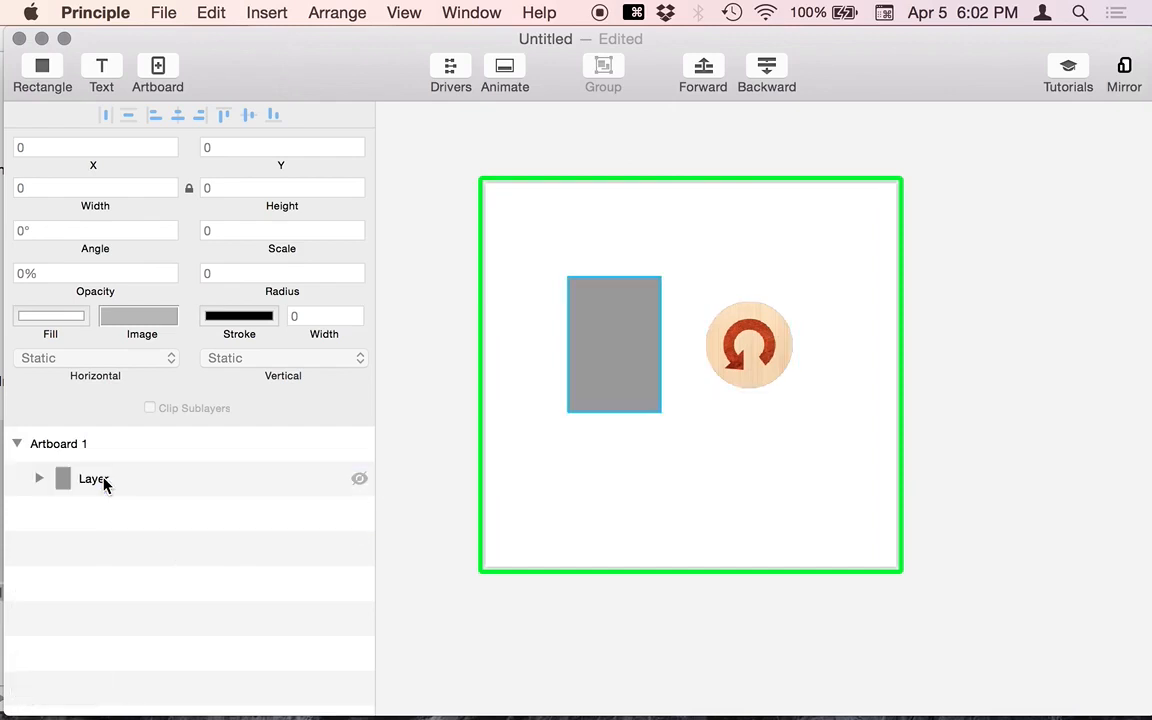
pyautogui.click(622, 347)
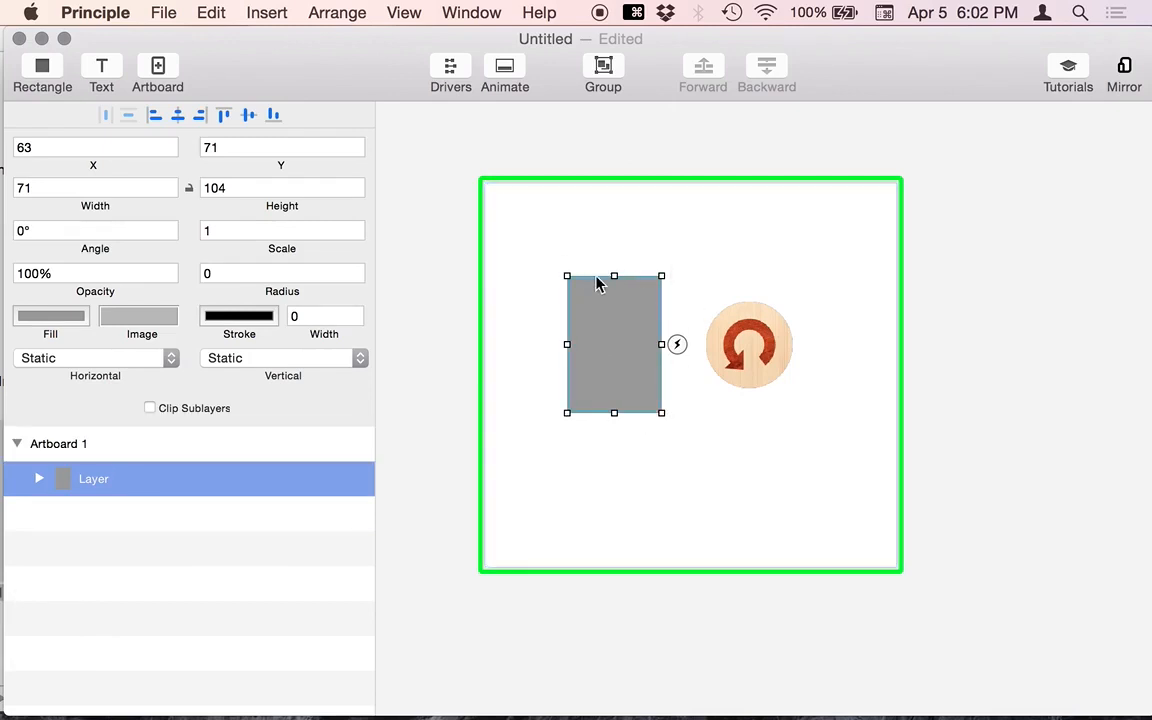
pyautogui.click(504, 154)
pyautogui.click(614, 346)
pyautogui.moveTo(662, 344)
pyautogui.mouseDown()
pyautogui.moveTo(710, 346)
pyautogui.moveTo(660, 352)
pyautogui.mouseUp()
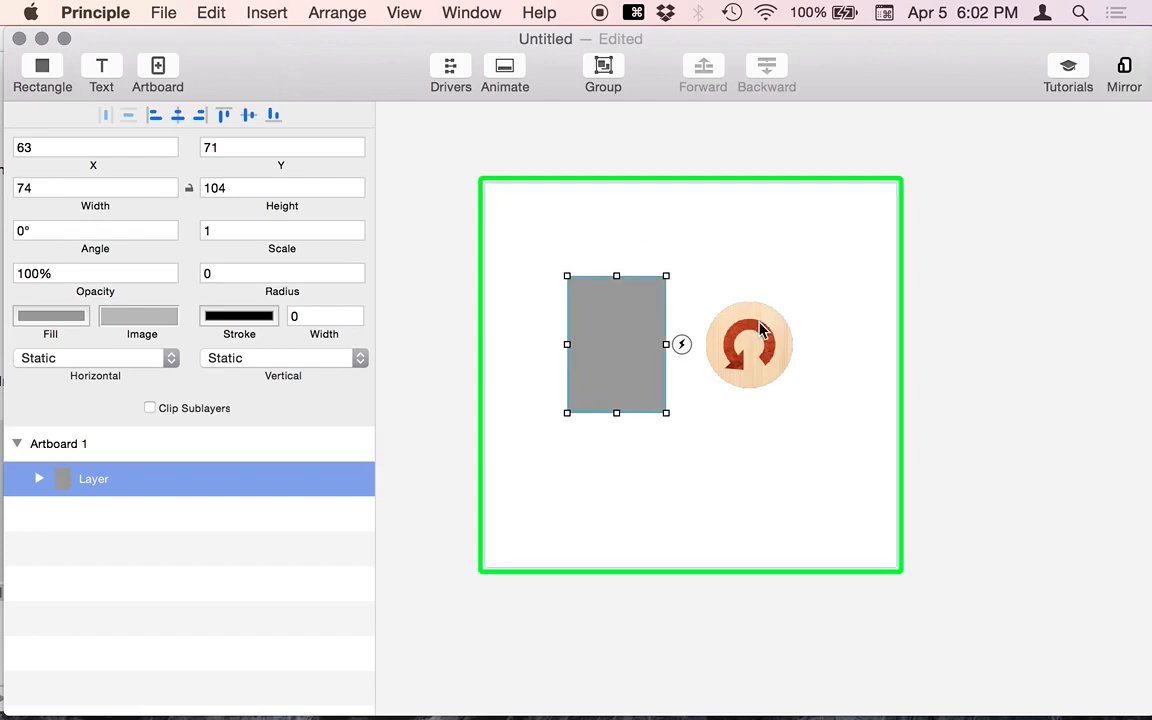
pyautogui.click(149, 408)
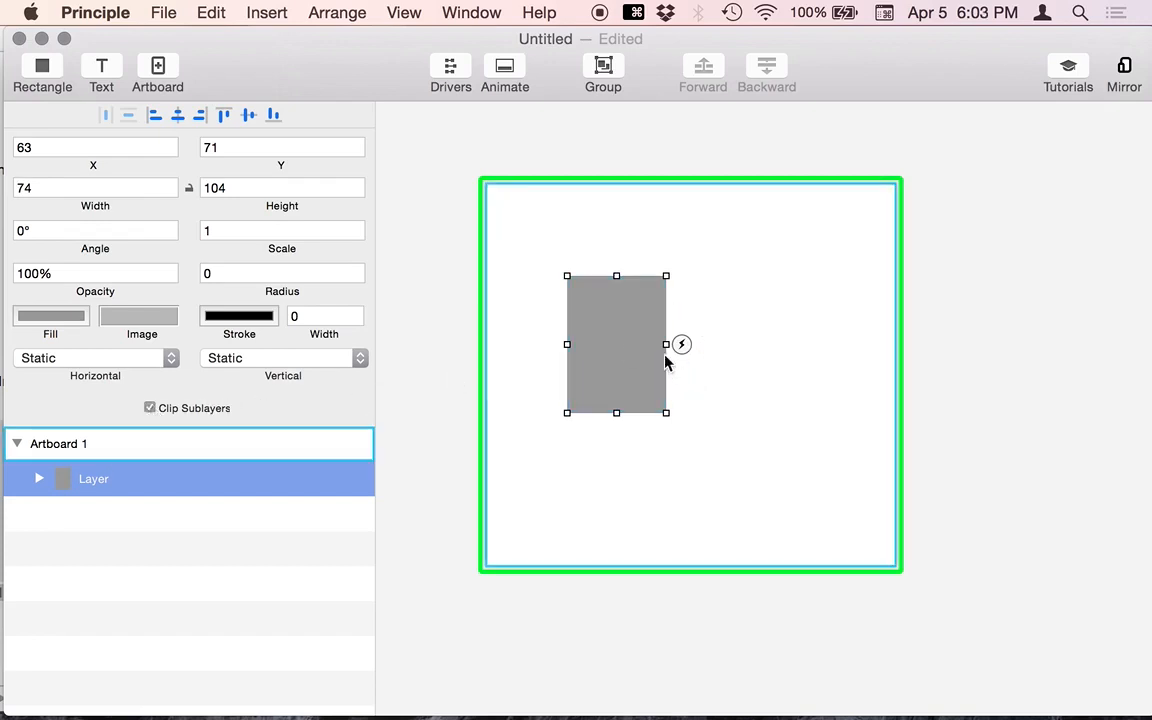
pyautogui.moveTo(663, 344); pyautogui.dragTo(747, 344)
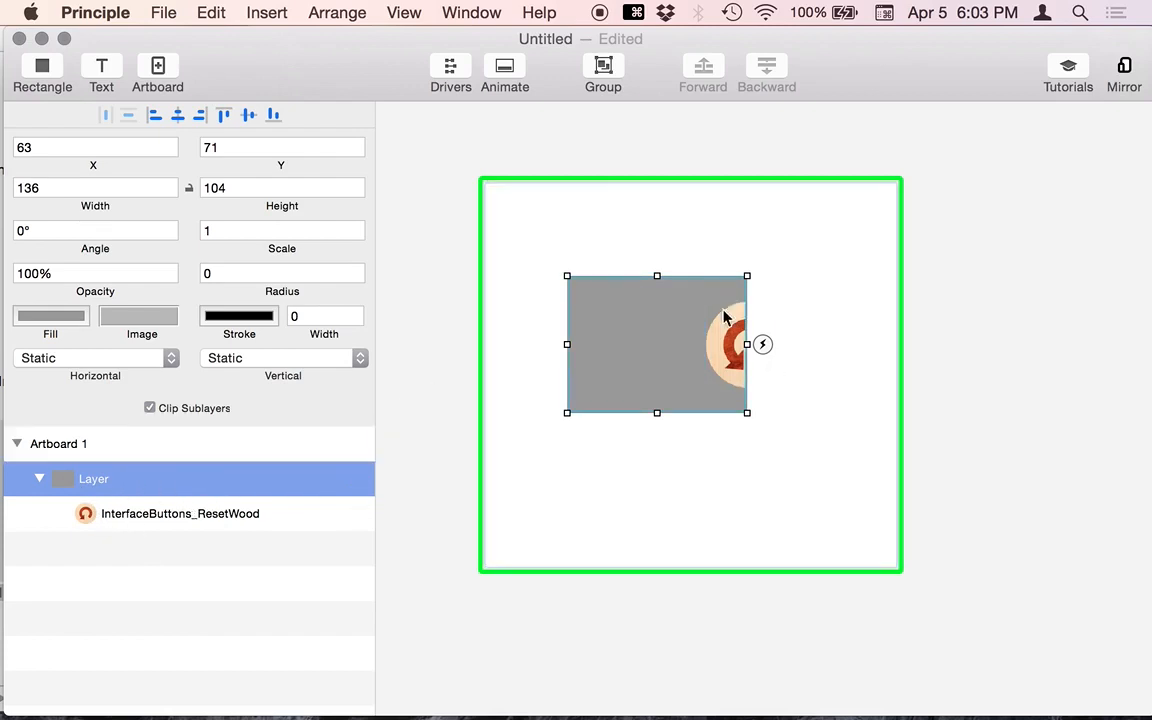
# - Add a new rectangle, Layer 2, with a red fill
pyautogui.click(40, 70)
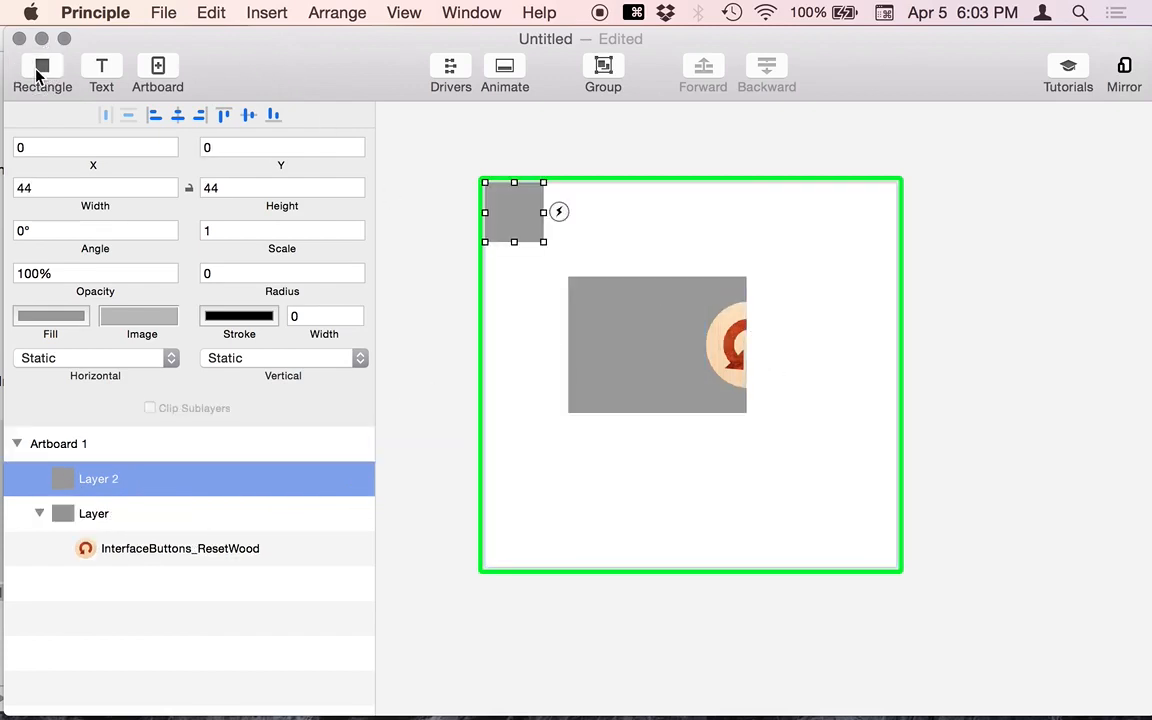
pyautogui.click(57, 324)
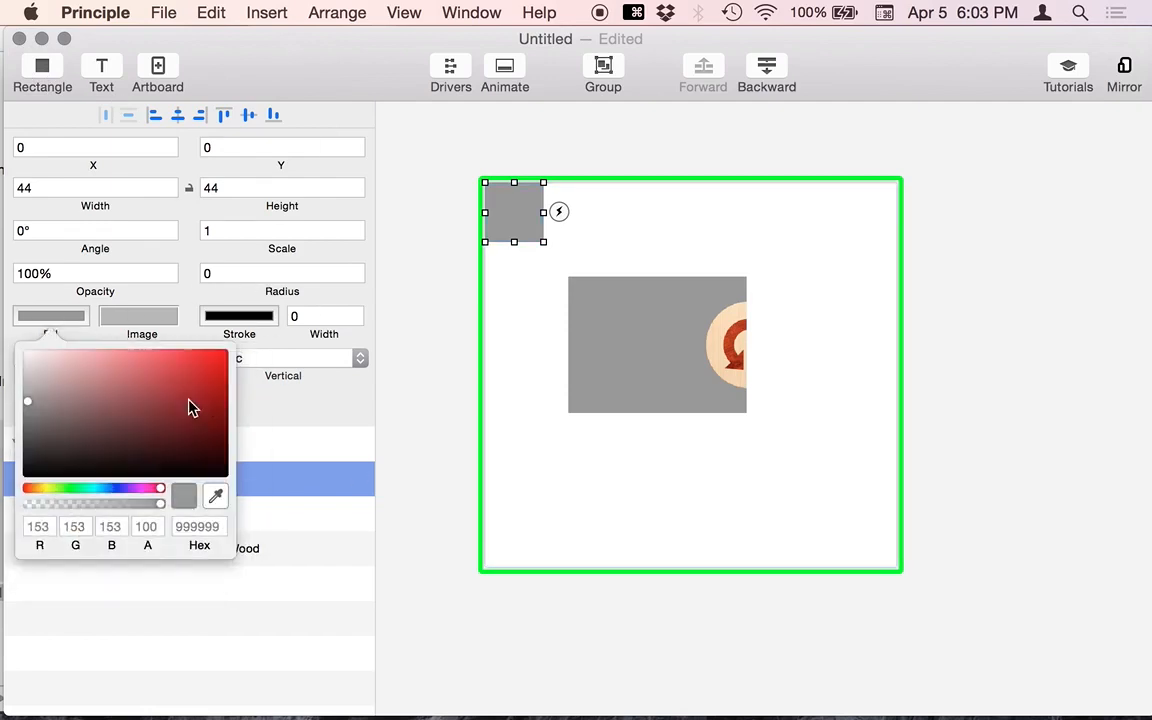
pyautogui.click(195, 378)
pyautogui.click(411, 265)
pyautogui.click(533, 213)
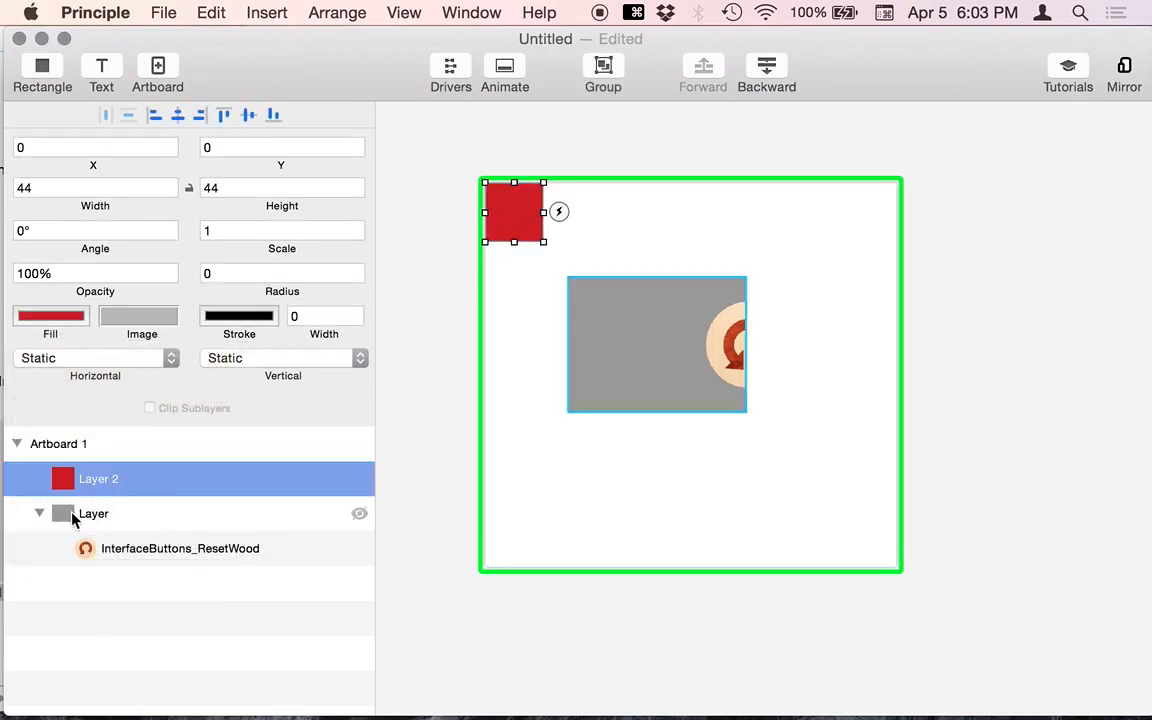
# - Nest the 44 × 44 red square inside the grey Layer and resize the grey layer from its corner
pyautogui.moveTo(103, 470); pyautogui.dragTo(93, 516)
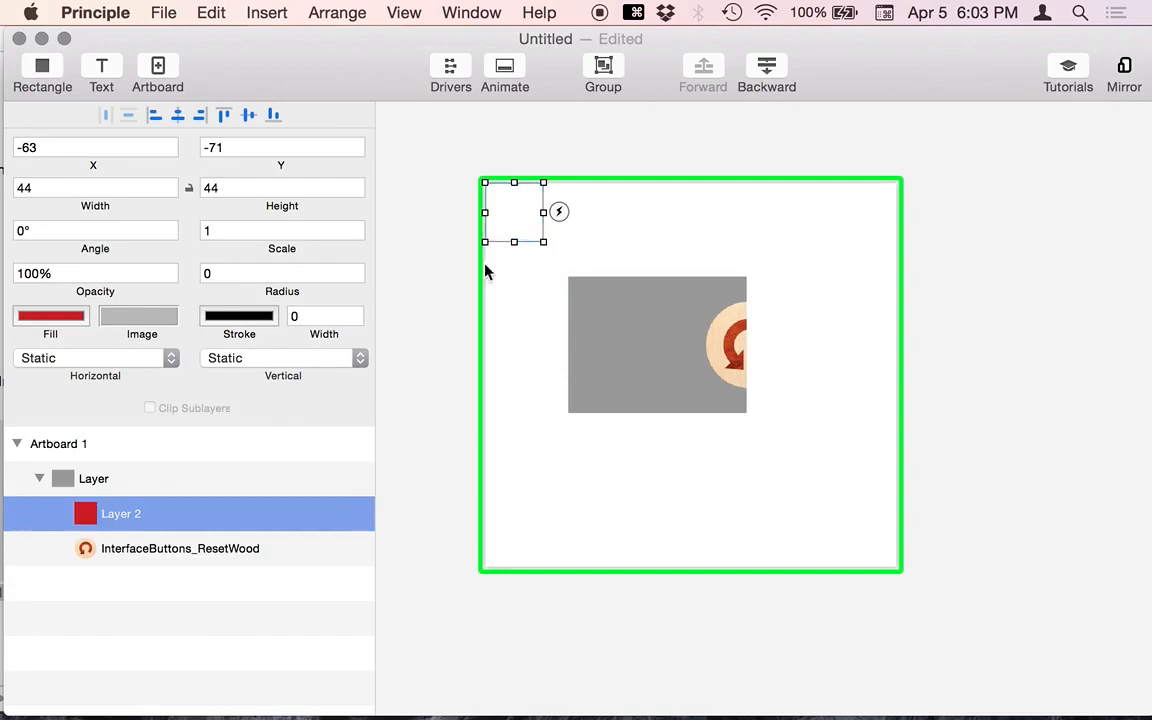
pyautogui.moveTo(518, 216); pyautogui.dragTo(555, 257)
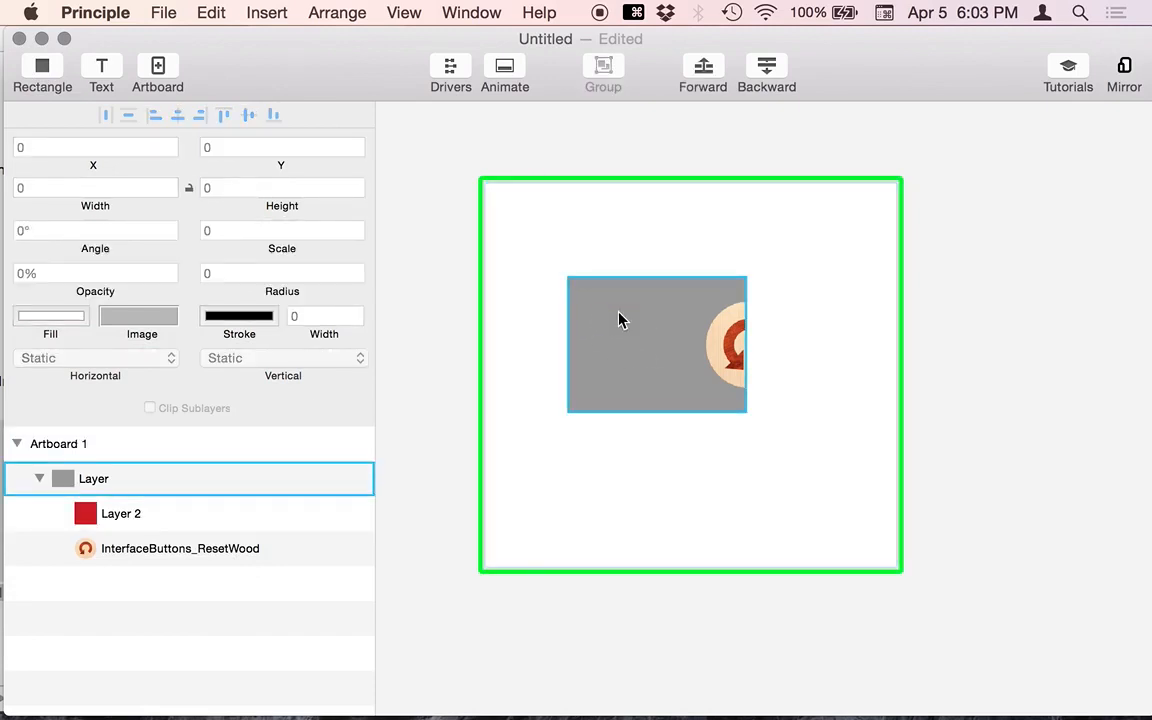
pyautogui.click(163, 482)
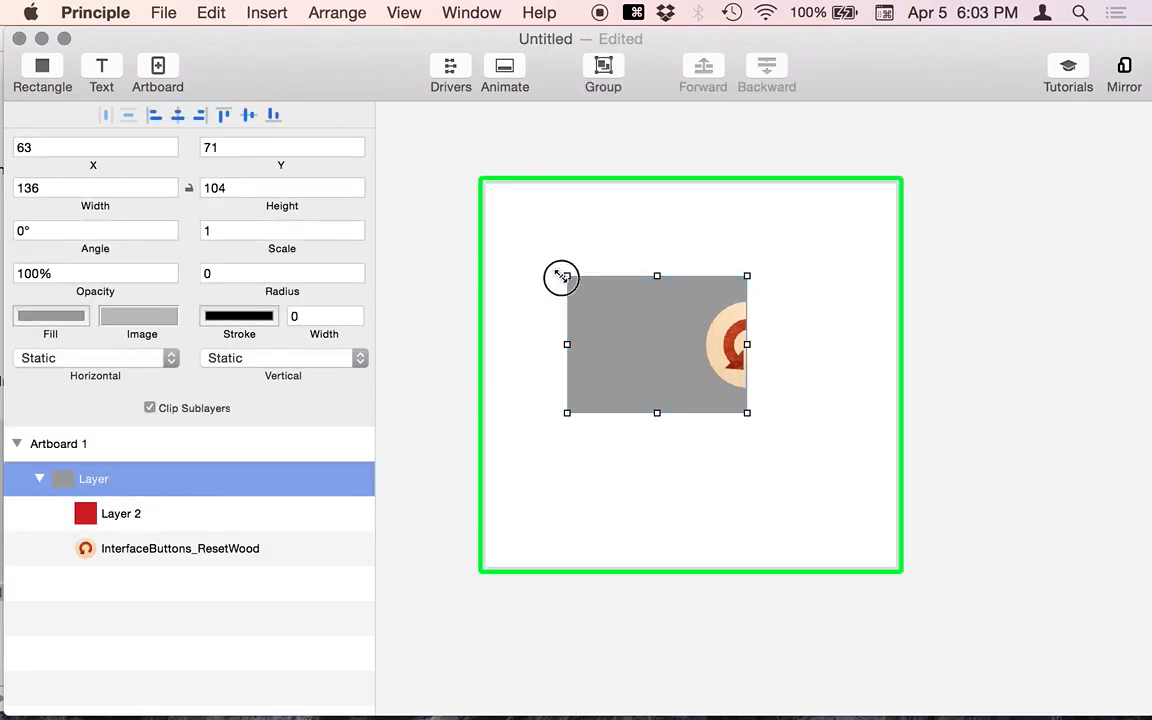
pyautogui.moveTo(561, 277); pyautogui.dragTo(540, 290)
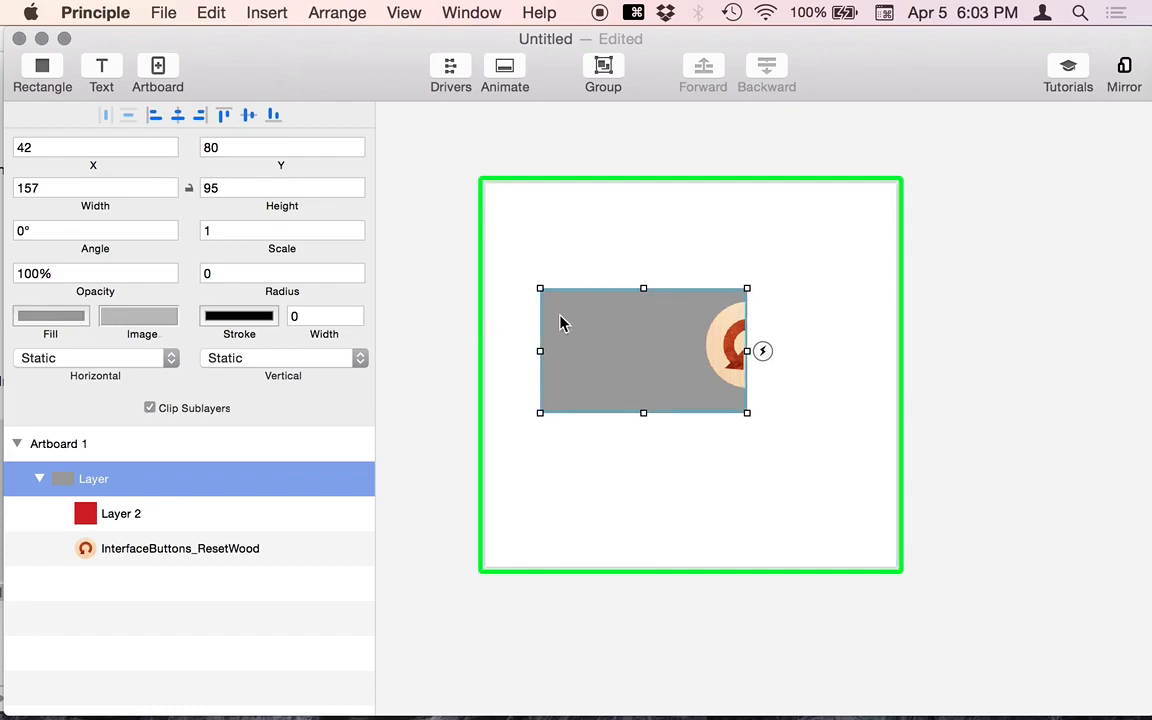
# - Move the grey layer right and enlarge it up and to the left
pyautogui.moveTo(600, 314); pyautogui.dragTo(650, 318)
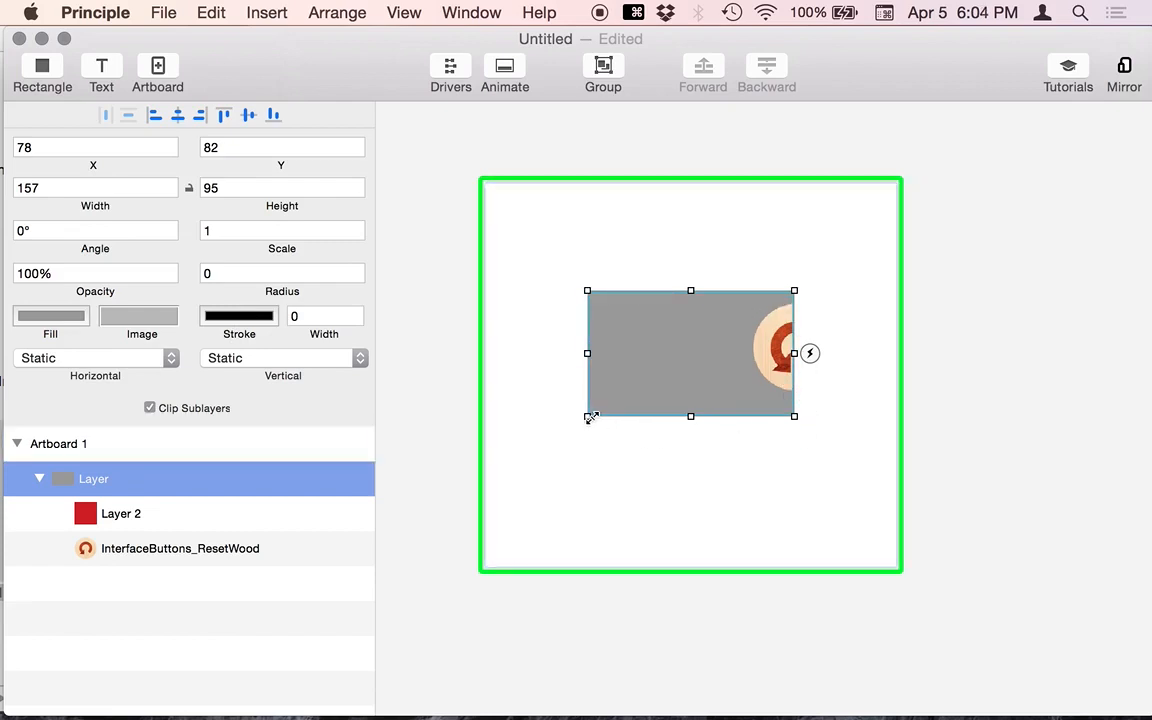
pyautogui.moveTo(588, 290); pyautogui.dragTo(510, 226)
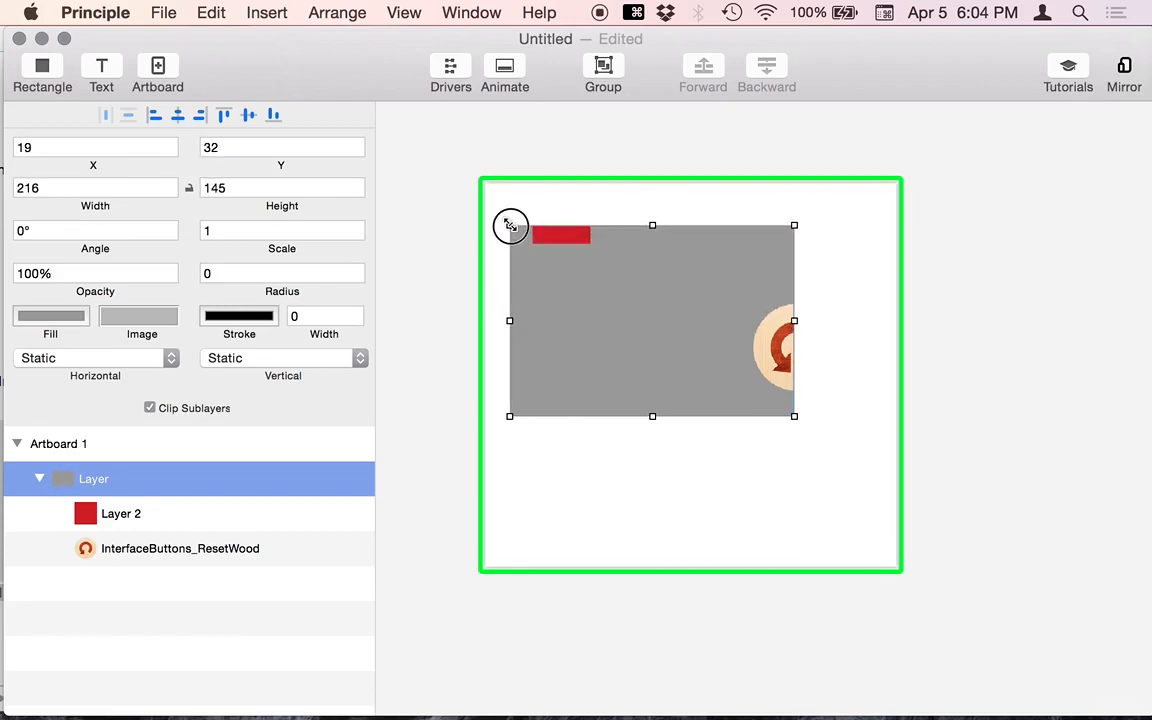
pyautogui.click(450, 250)
pyautogui.click(571, 278)
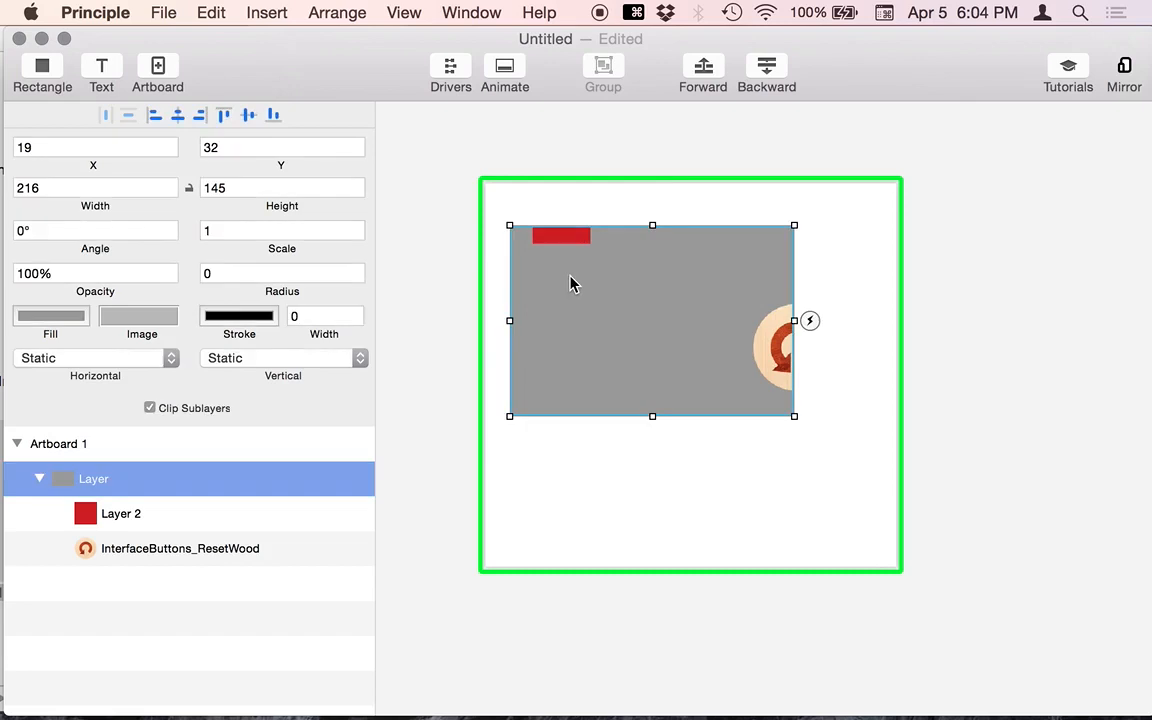
# - Try a thick black border (stroke 8) and unchecking Clip Sublayers on the grey layer
pyautogui.click(317, 313)
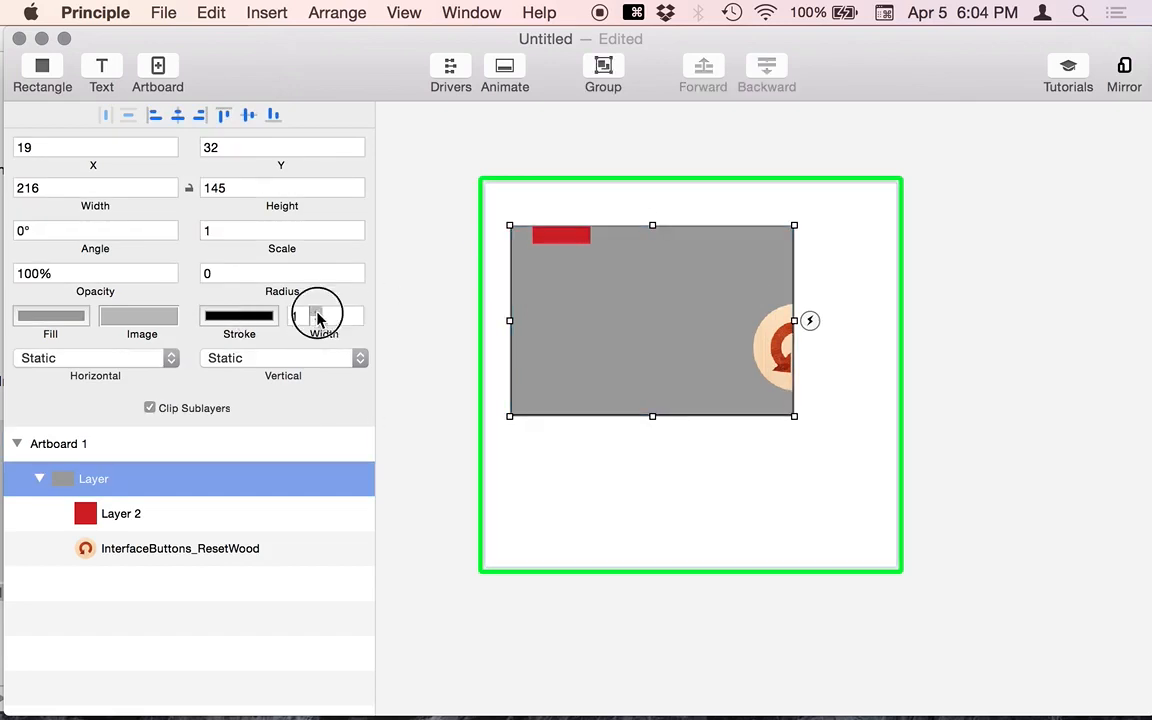
pyautogui.click(430, 303)
pyautogui.click(540, 316)
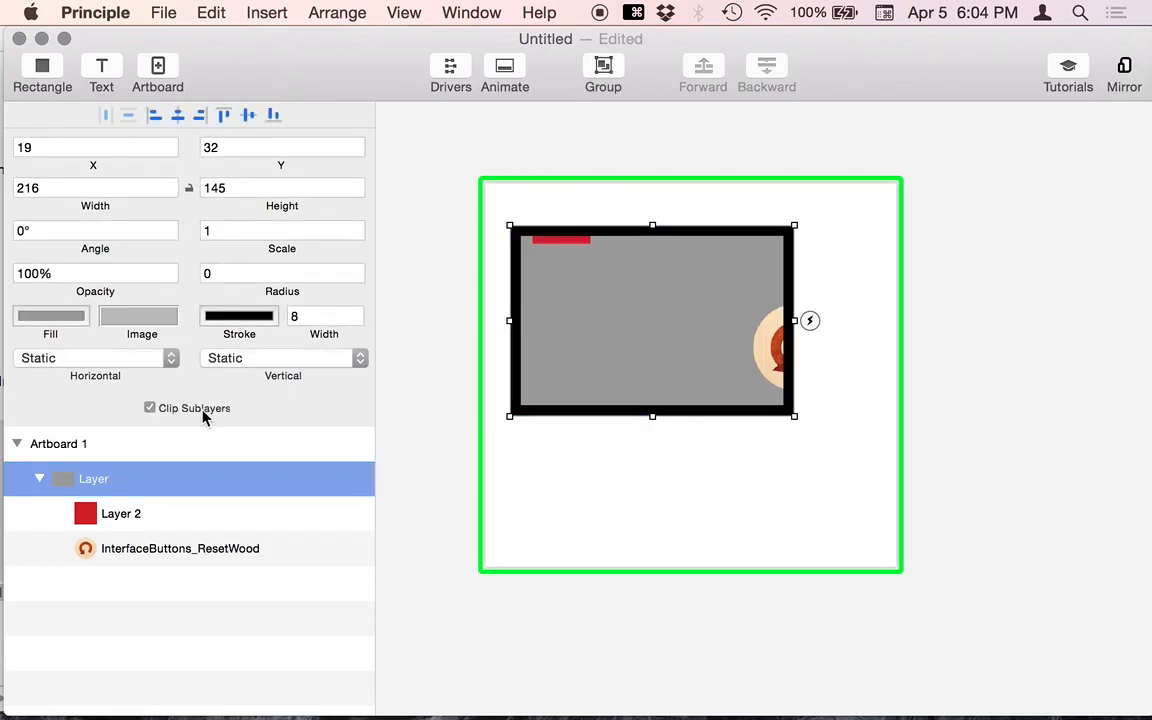
pyautogui.click(203, 416)
pyautogui.click(432, 306)
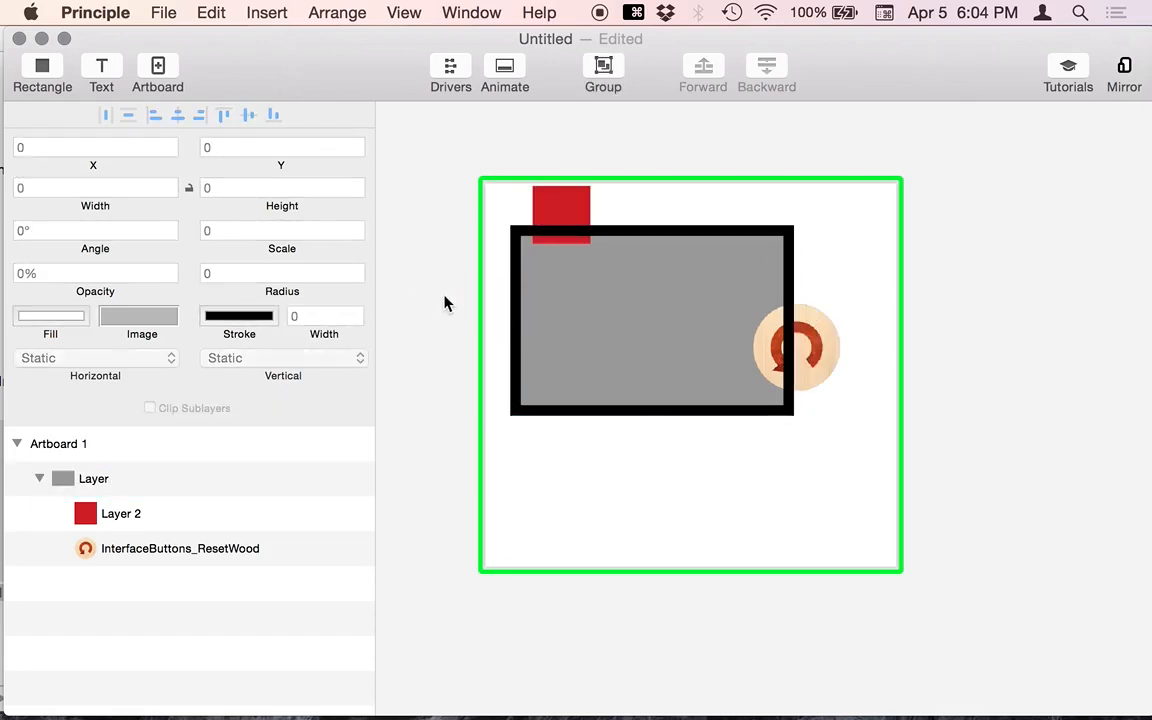
pyautogui.click(571, 516)
pyautogui.click(526, 272)
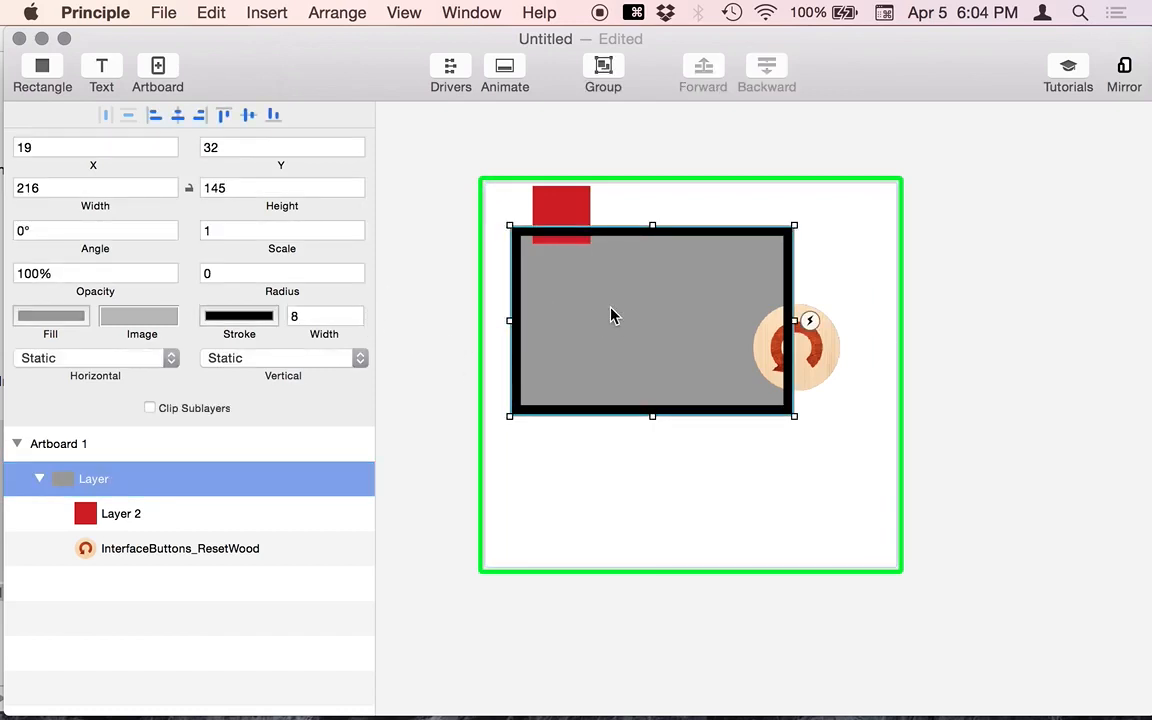
# - Undo the border and clipping changes with ⌘Z
pyautogui.click(426, 264)
pyautogui.press('super+z')
pyautogui.press('super+z')
pyautogui.press('super+z')
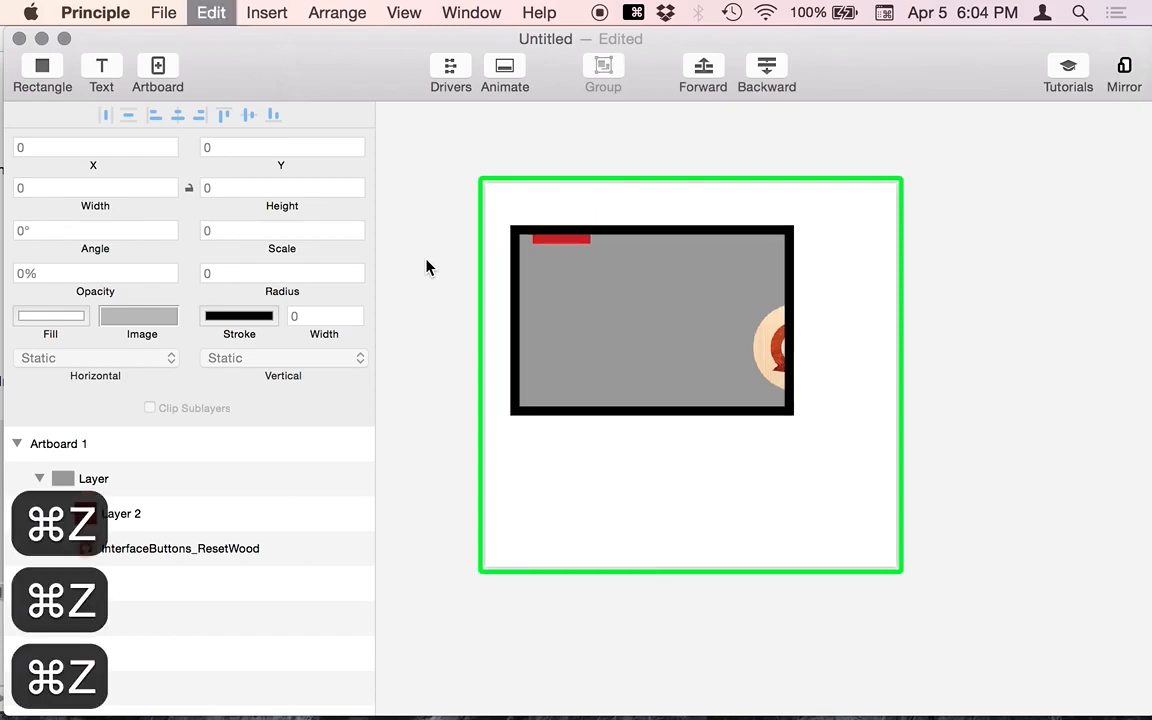
pyautogui.press('super+z')
pyautogui.press('super+z')
pyautogui.press('super+z')
pyautogui.press('super+z')
pyautogui.press('super+z')
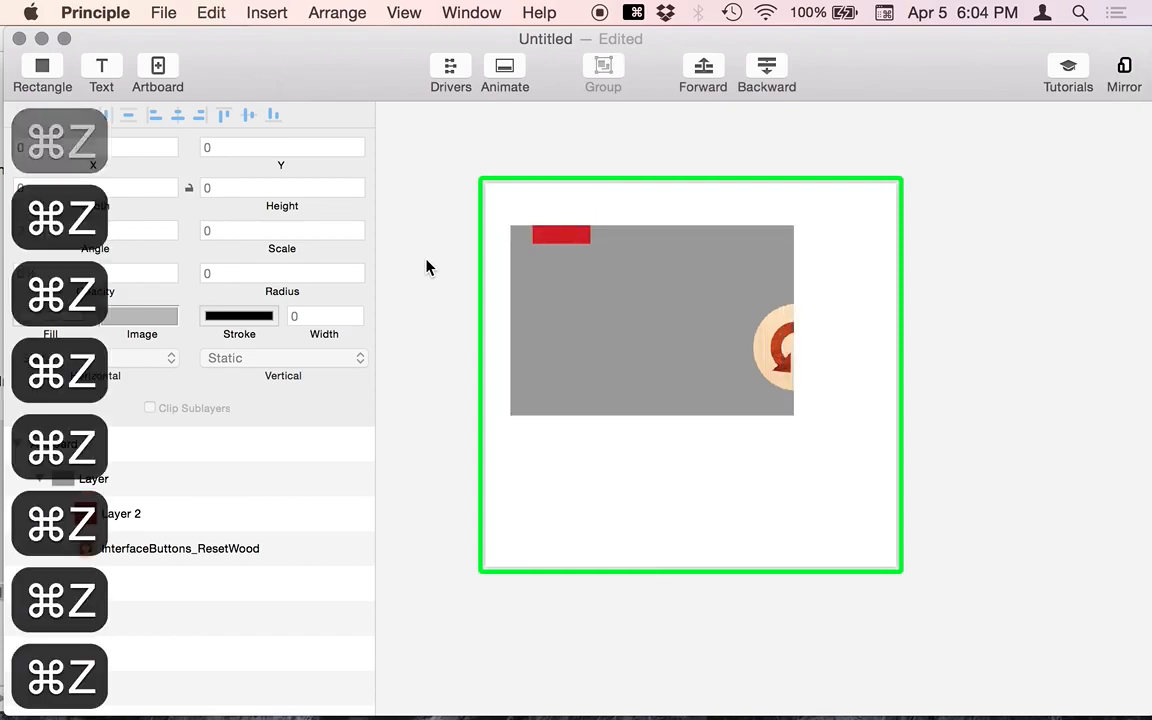
pyautogui.click(710, 332)
pyautogui.press('BackSpace')
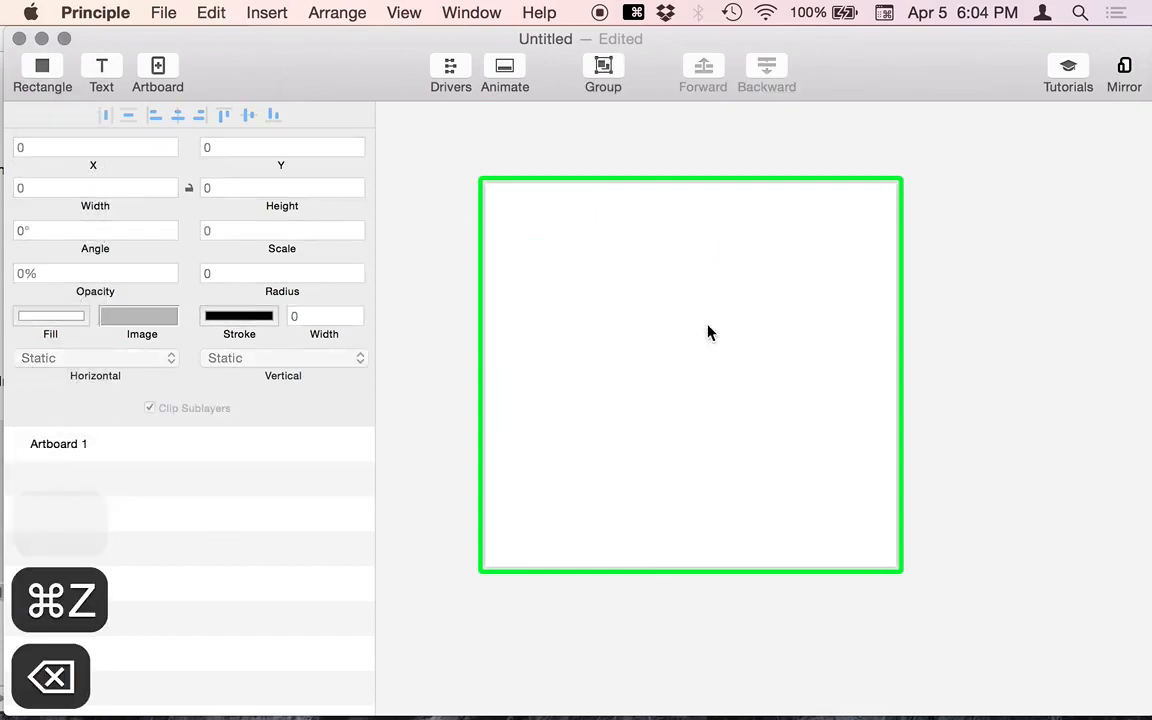
pyautogui.moveTo(355, 41); pyautogui.dragTo(522, 10)
pyautogui.moveTo(73, 495); pyautogui.dragTo(800, 350)
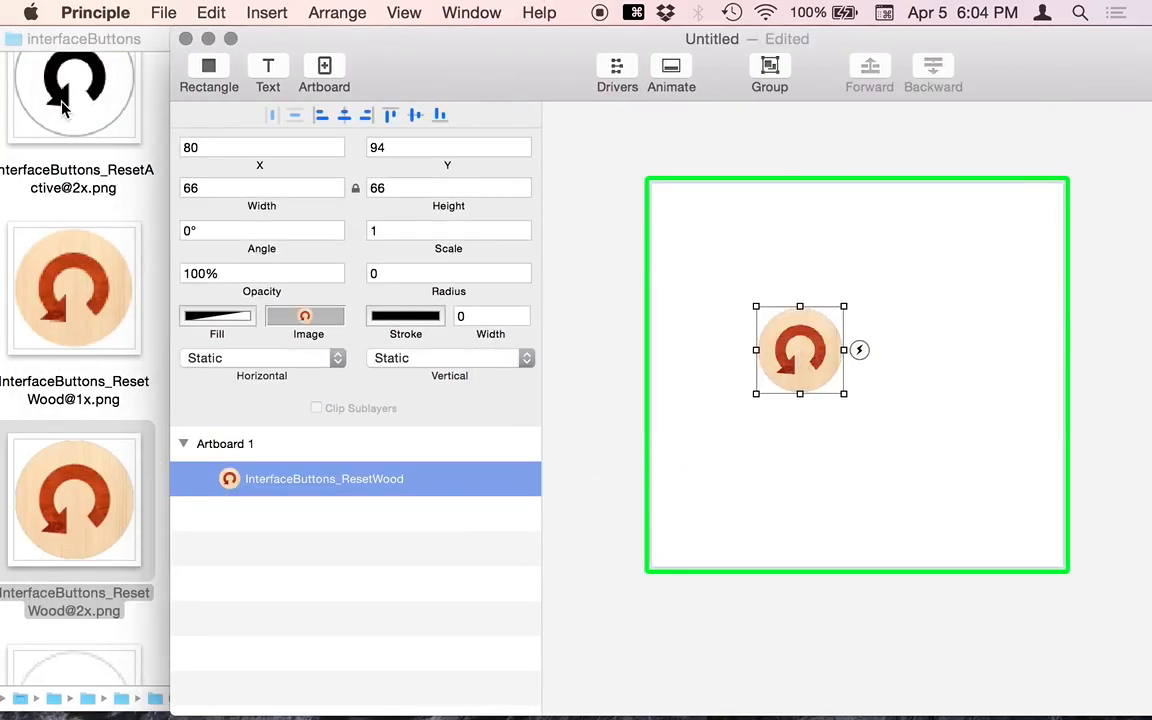
pyautogui.moveTo(60, 105); pyautogui.dragTo(914, 380)
pyautogui.click(628, 438)
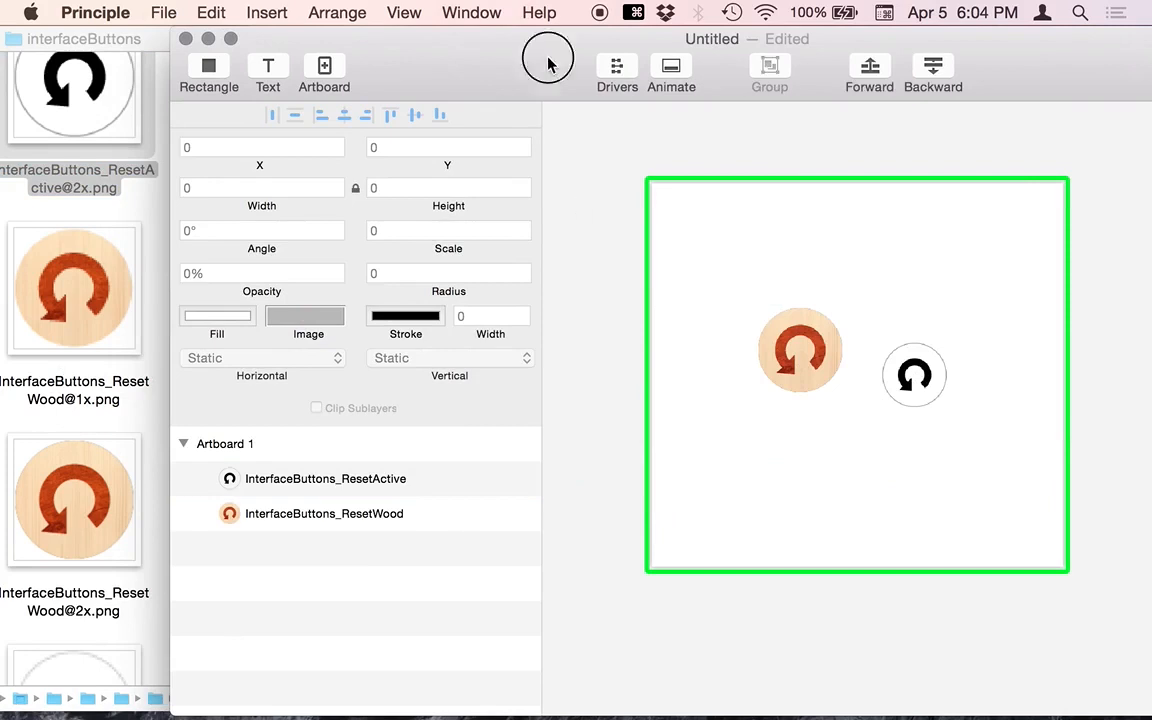
pyautogui.moveTo(547, 63); pyautogui.dragTo(380, 46)
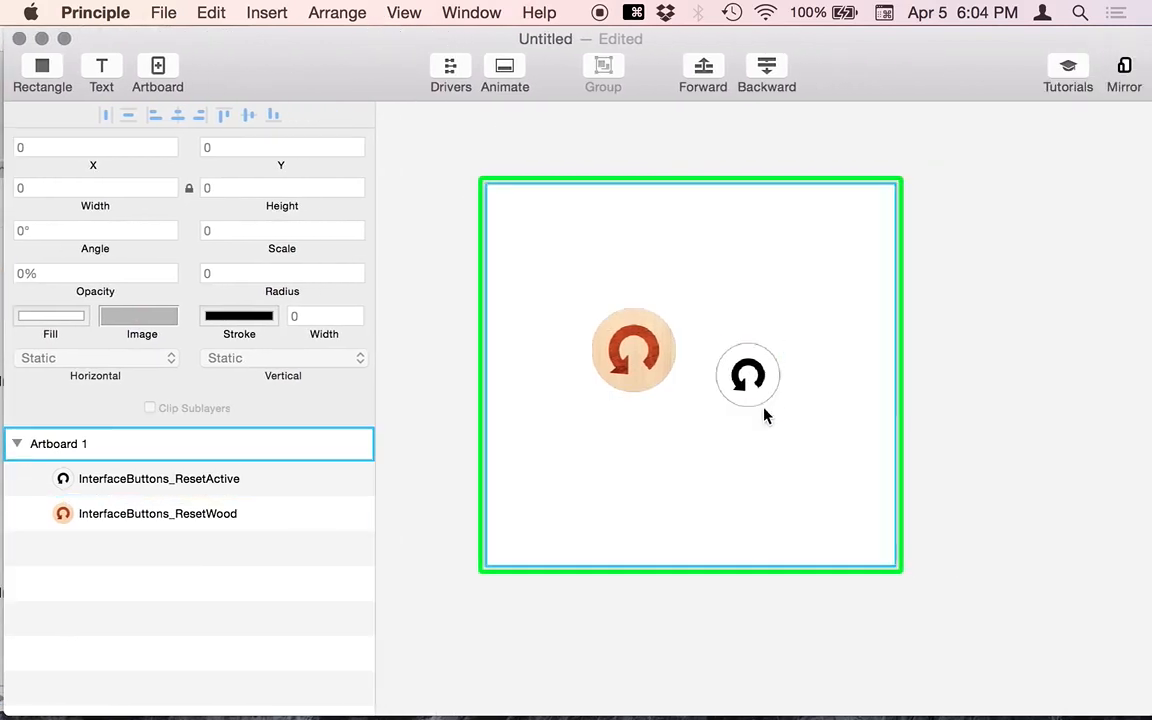
# - Place the black icon below the wood icon, group both, and reposition the group
pyautogui.moveTo(740, 378); pyautogui.dragTo(625, 453)
pyautogui.moveTo(519, 314); pyautogui.dragTo(797, 597)
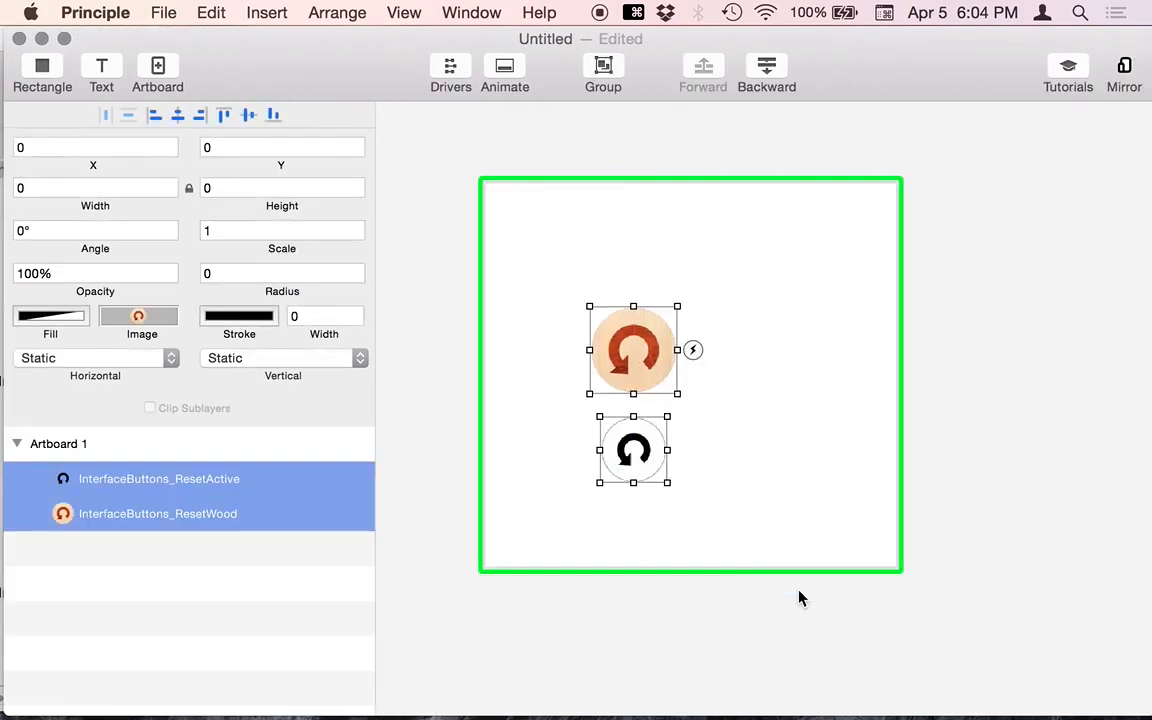
pyautogui.press('super+g')
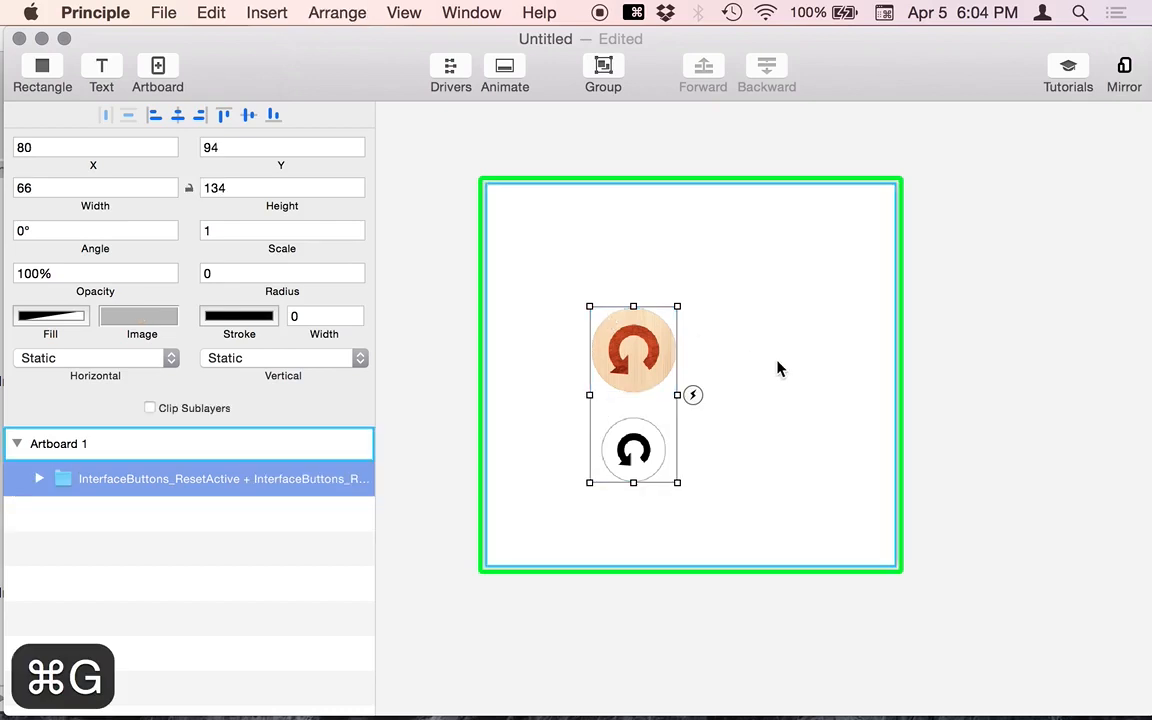
pyautogui.moveTo(623, 342); pyautogui.dragTo(622, 308)
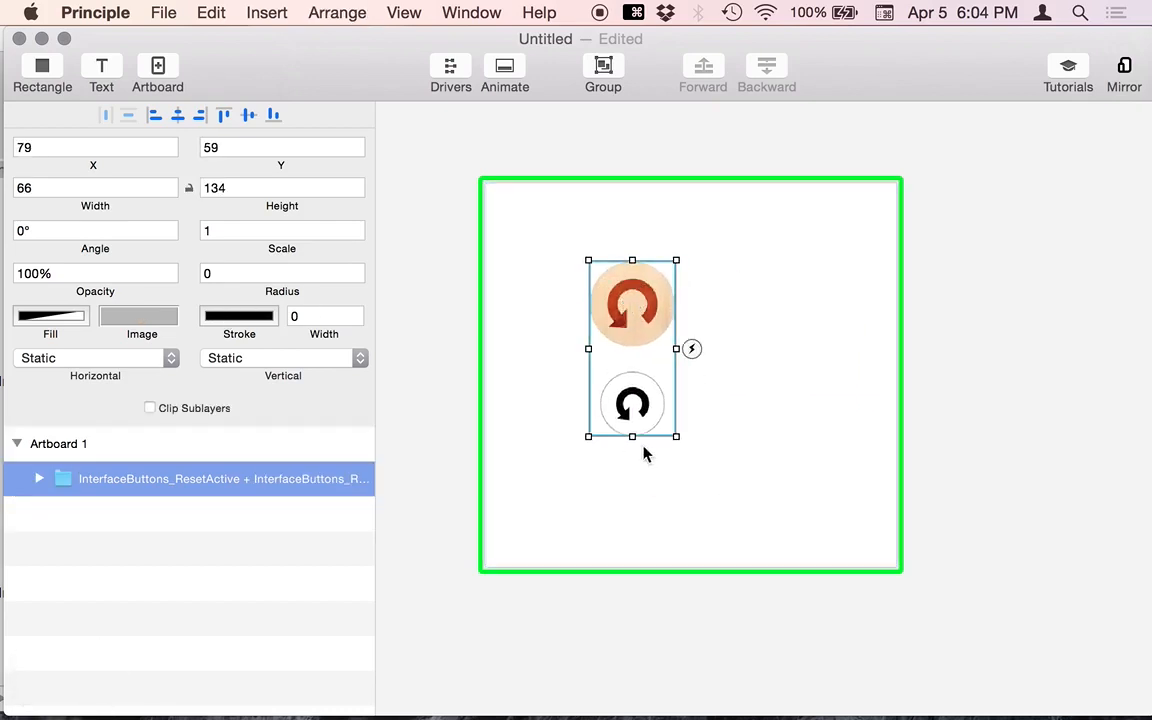
# - Turn on Clip Sublayers for the icon group and narrow it to 65 × 104
pyautogui.moveTo(676, 436); pyautogui.dragTo(694, 413)
pyautogui.click(206, 408)
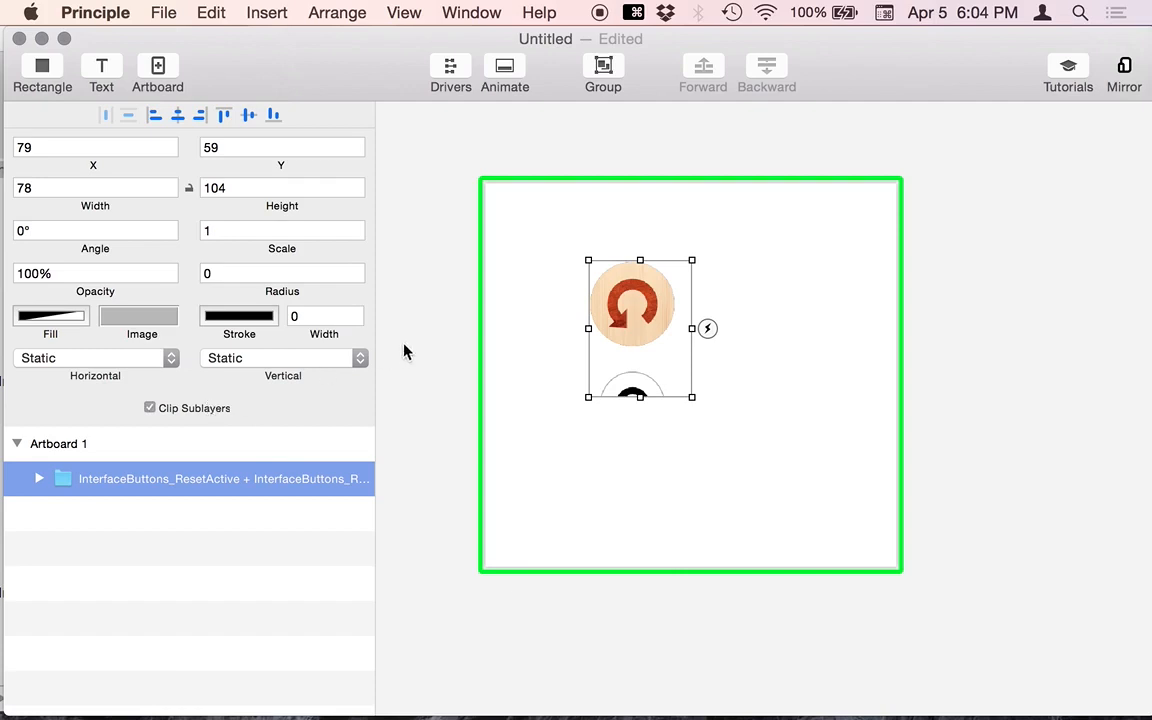
pyautogui.moveTo(692, 328); pyautogui.dragTo(675, 331)
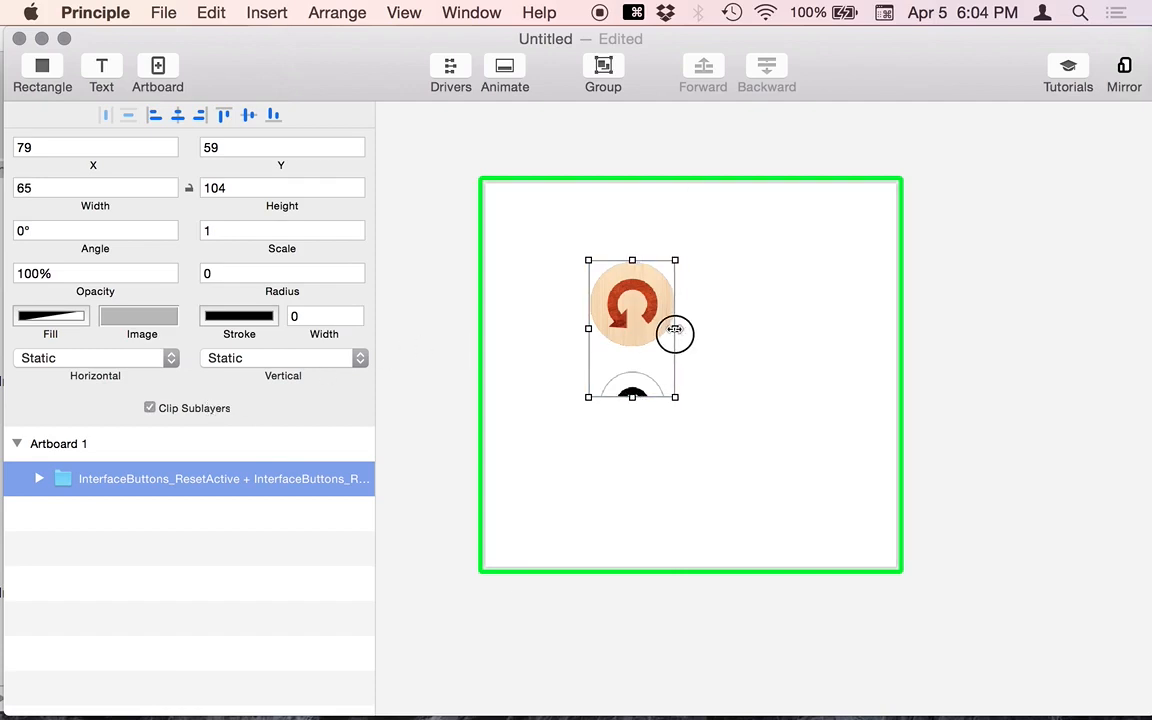
pyautogui.click(415, 333)
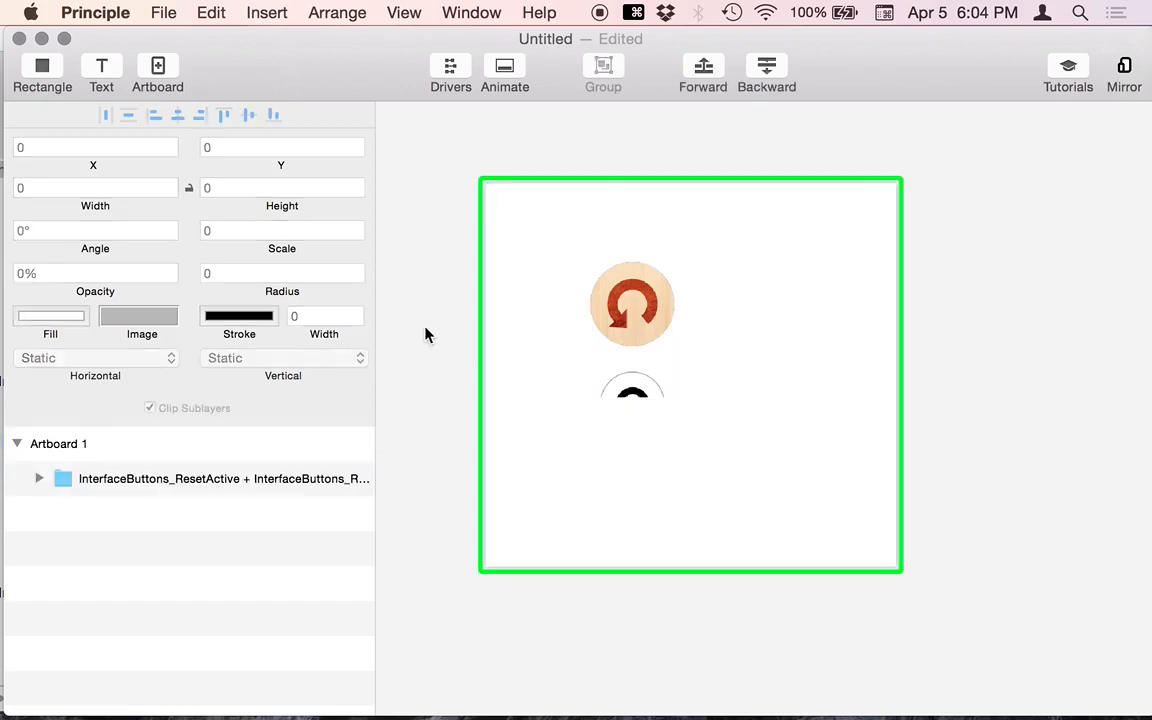
pyautogui.click(645, 333)
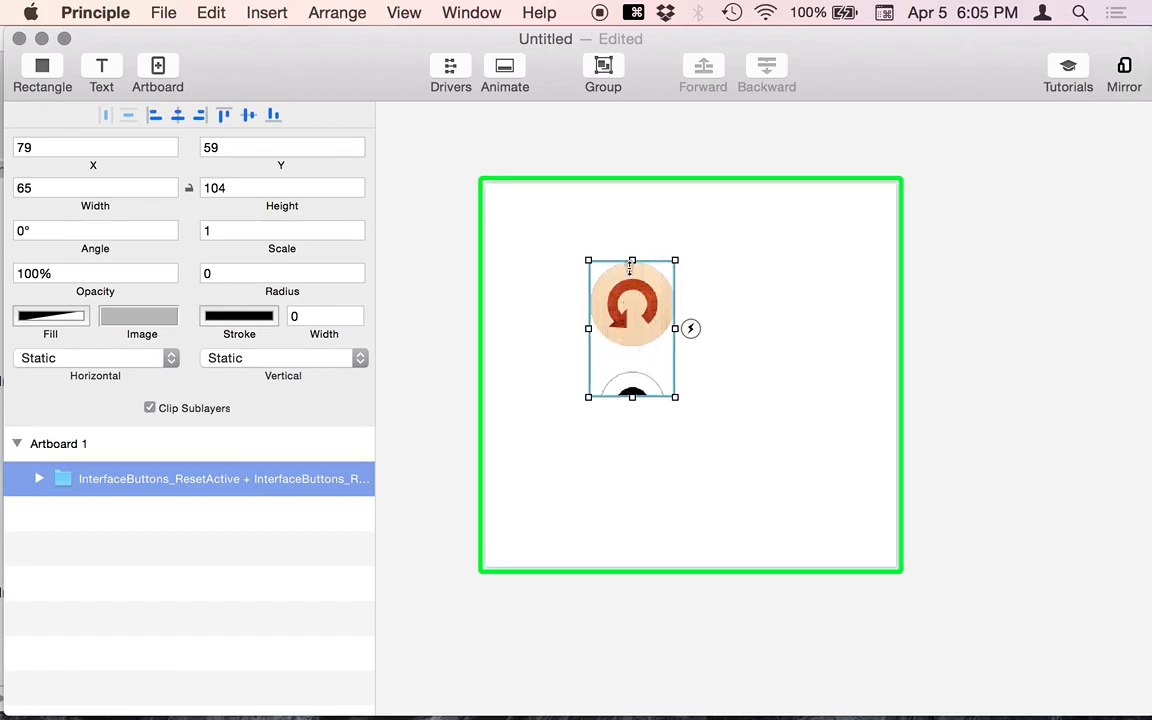
# - Set the group's Horizontal behaviour to Scroll and open a live preview with ⌘`
pyautogui.click(95, 358)
pyautogui.click(93, 395)
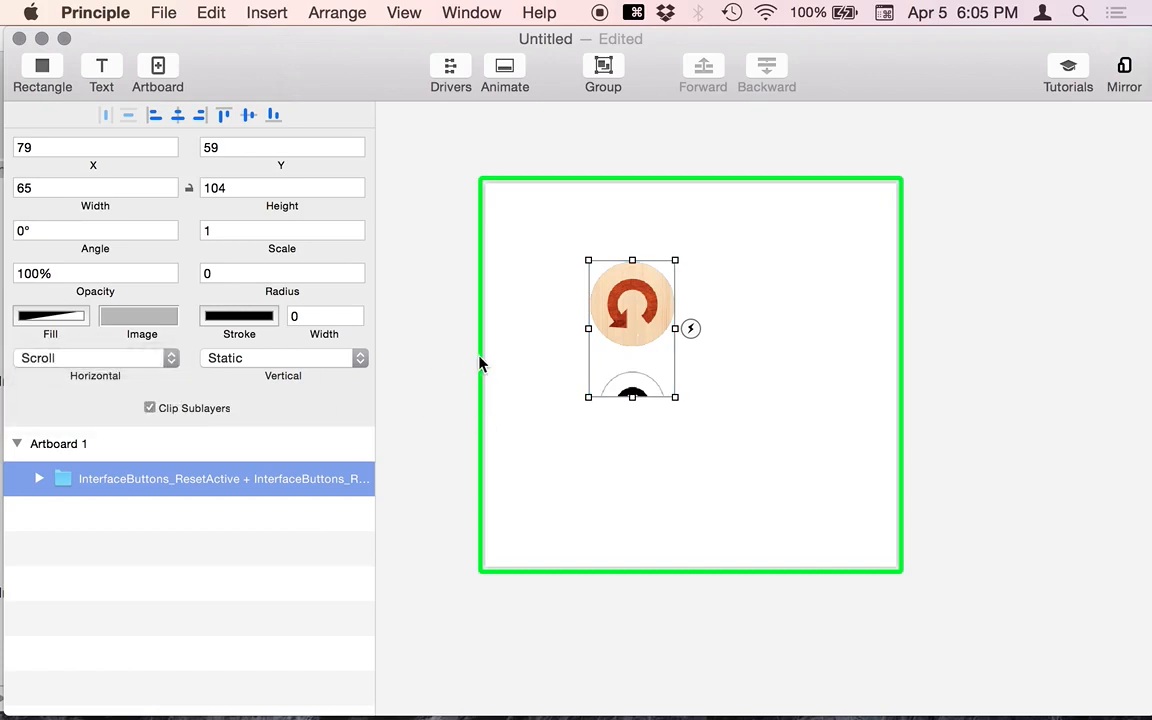
pyautogui.press('super+grave')
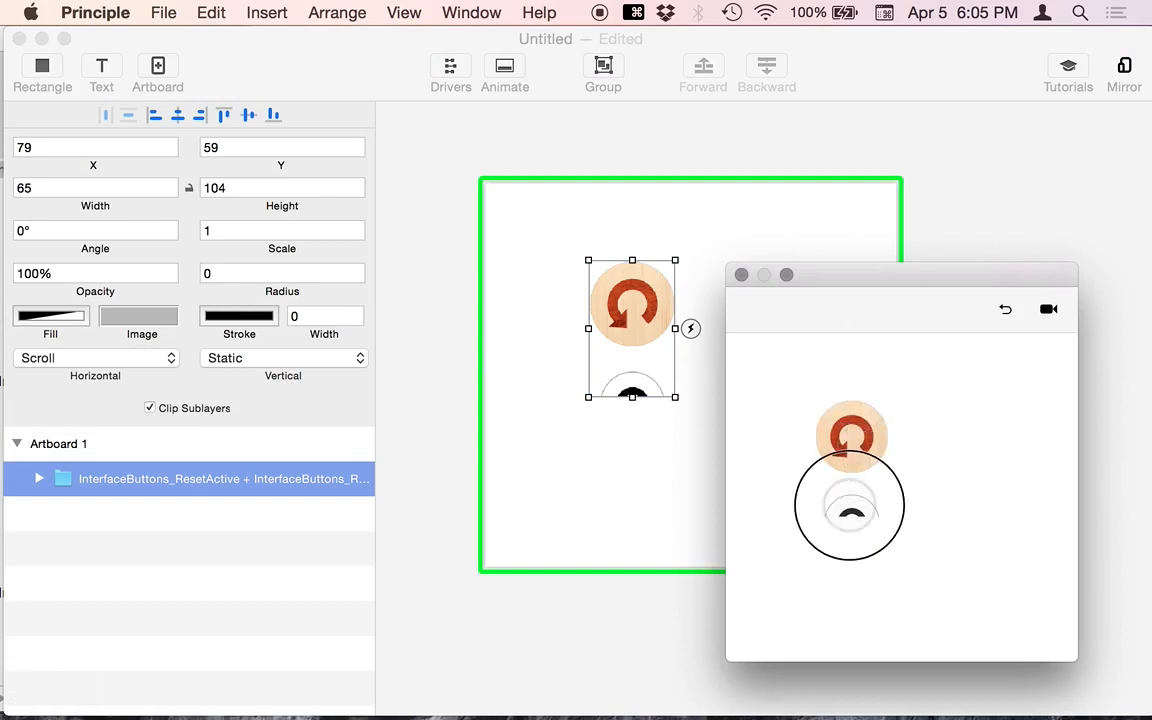
pyautogui.moveTo(745, 276); pyautogui.dragTo(805, 339)
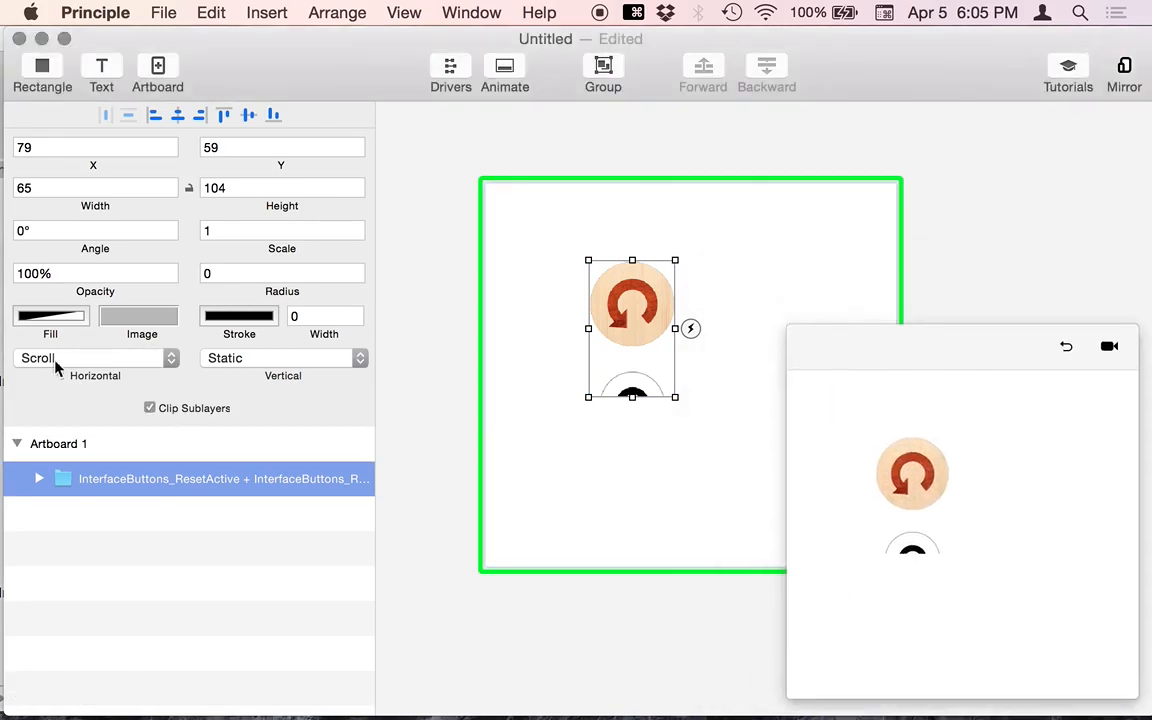
# - Set Vertical to Scroll, revert Horizontal to Static, and test scrolling in the preview
pyautogui.click(306, 362)
pyautogui.click(290, 397)
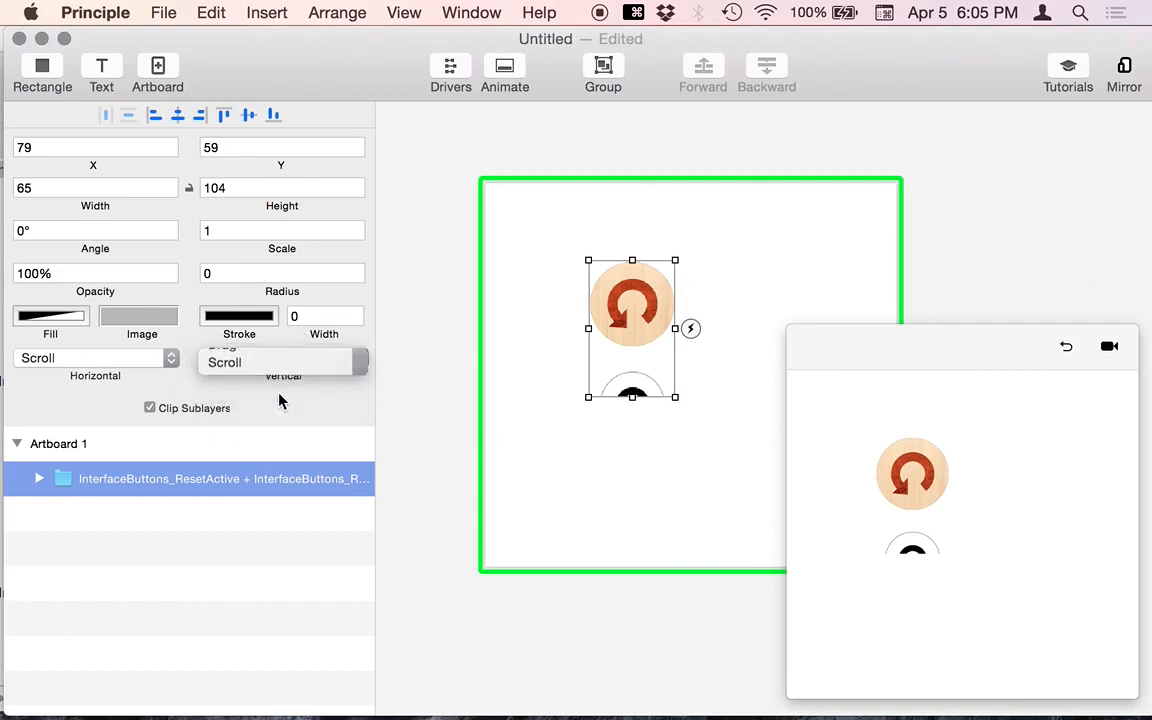
pyautogui.click(127, 360)
pyautogui.click(115, 322)
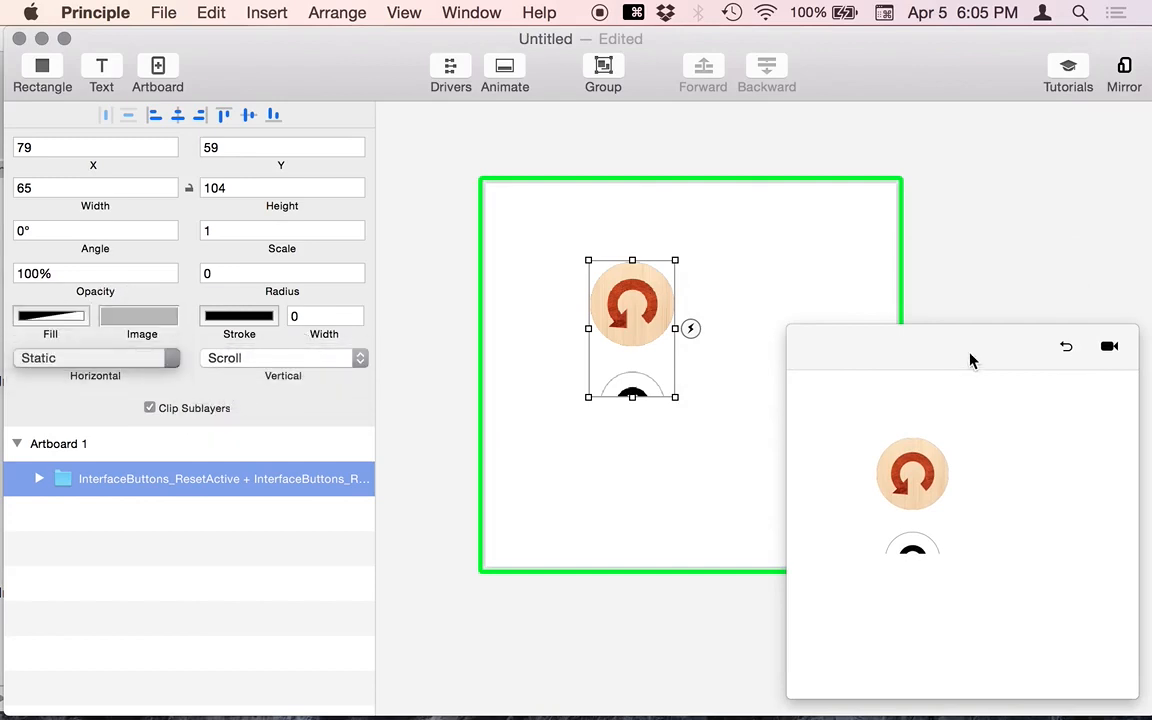
pyautogui.scroll(-3, 912, 522)
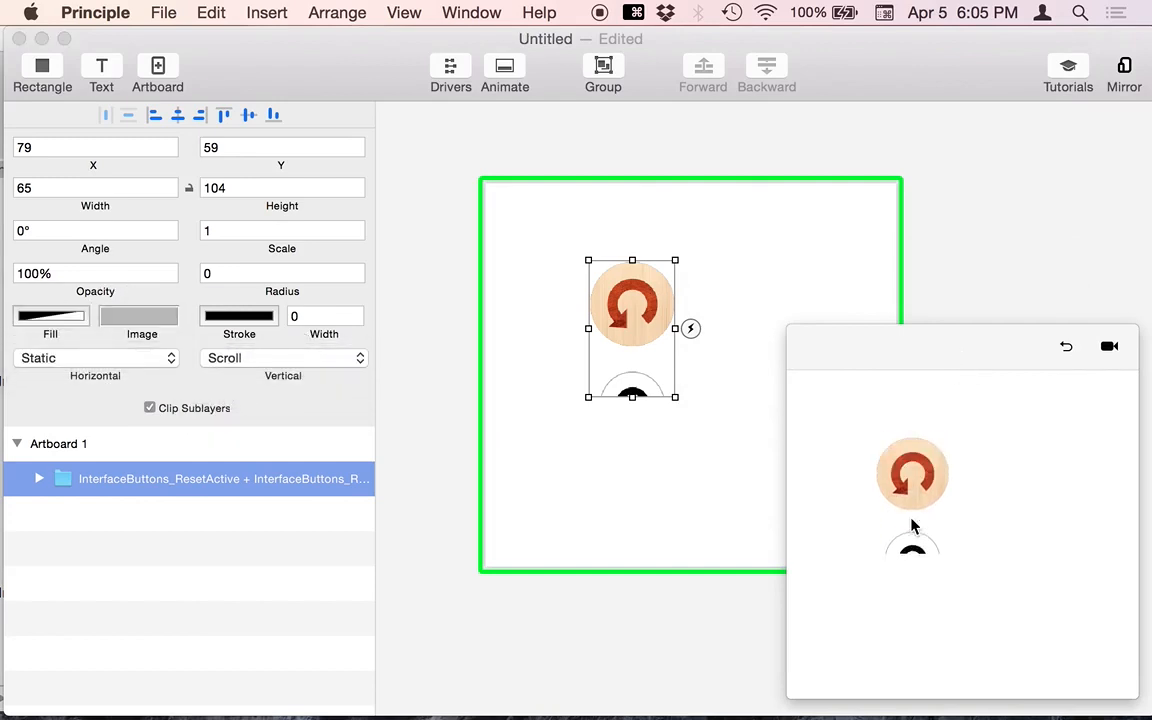
pyautogui.scroll(-3, 912, 525)
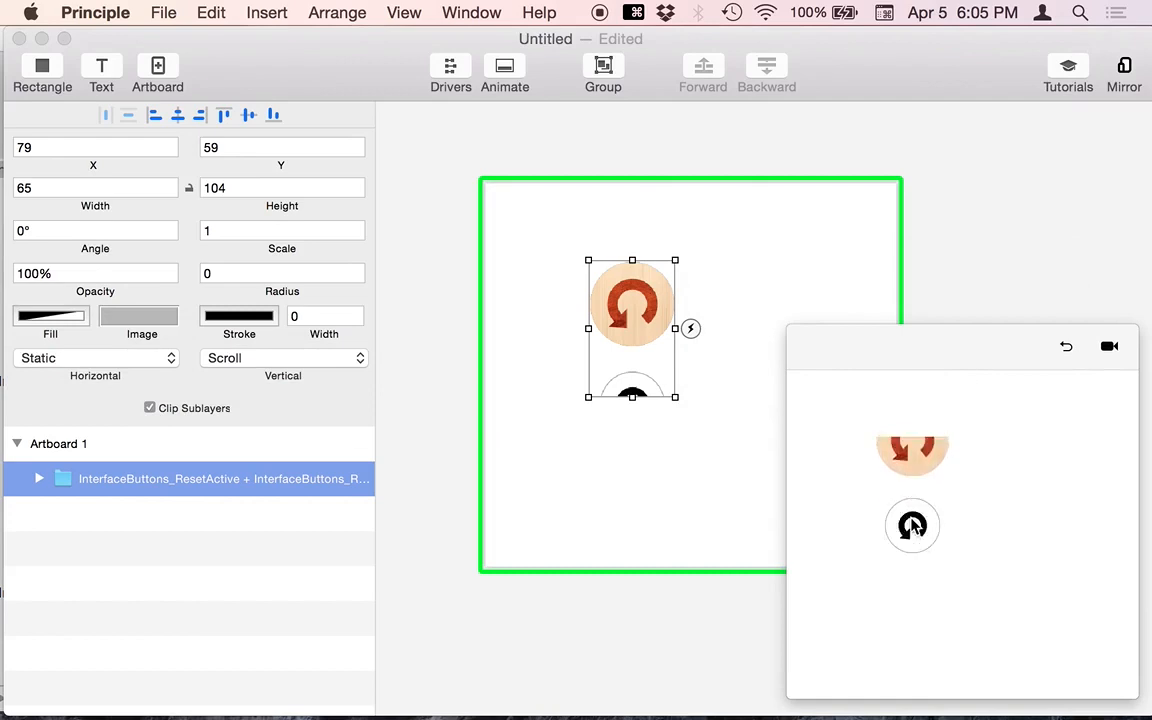
pyautogui.scroll(-3, 912, 527)
# - Narrow the group to a 14-wide strip, set Horizontal back to Scroll, and move the preview aside
pyautogui.click(923, 265)
pyautogui.click(622, 321)
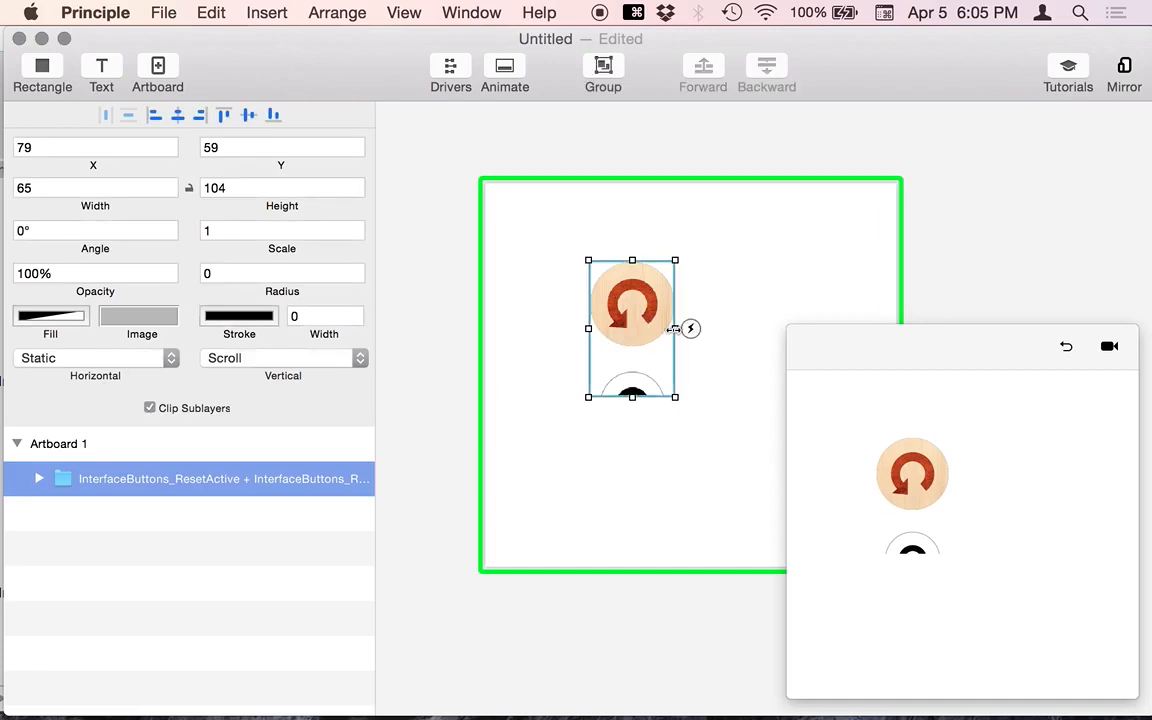
pyautogui.moveTo(675, 330); pyautogui.dragTo(641, 329)
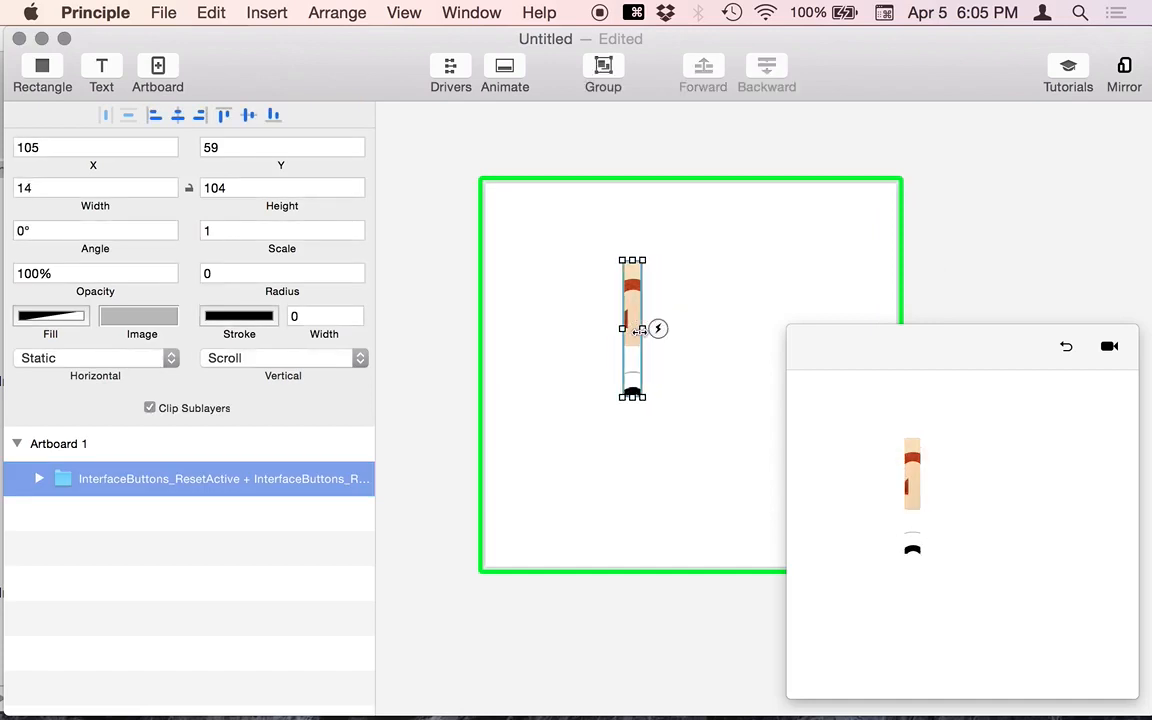
pyautogui.click(66, 357)
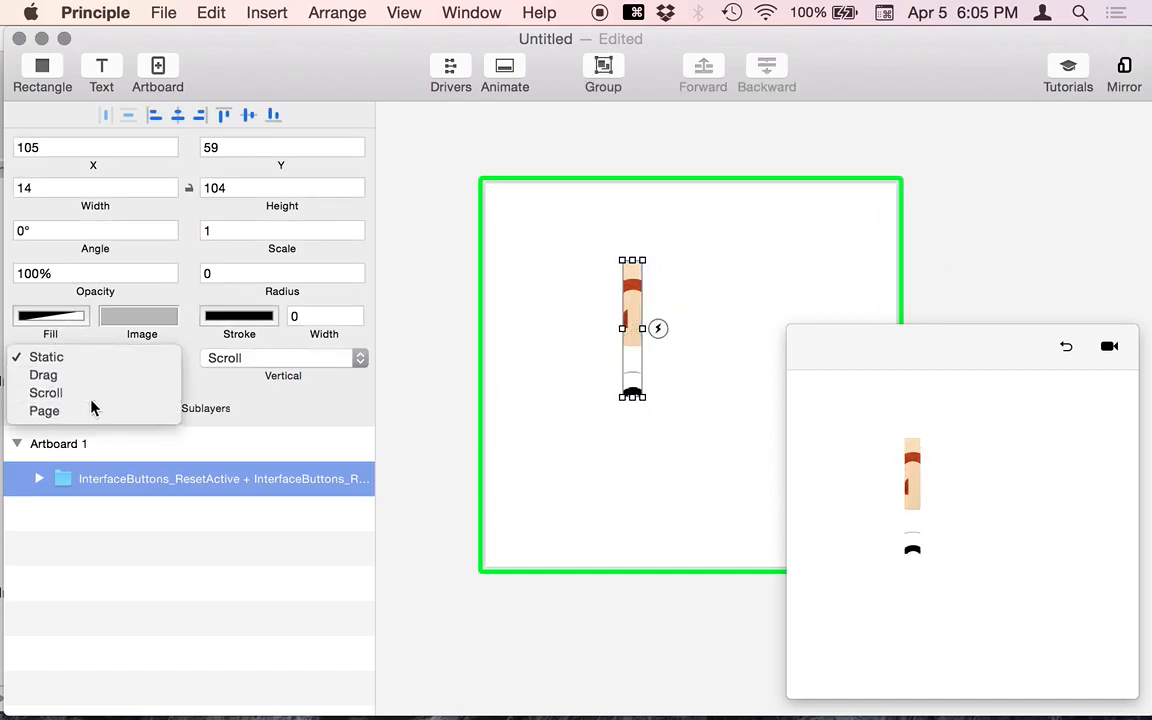
pyautogui.click(90, 391)
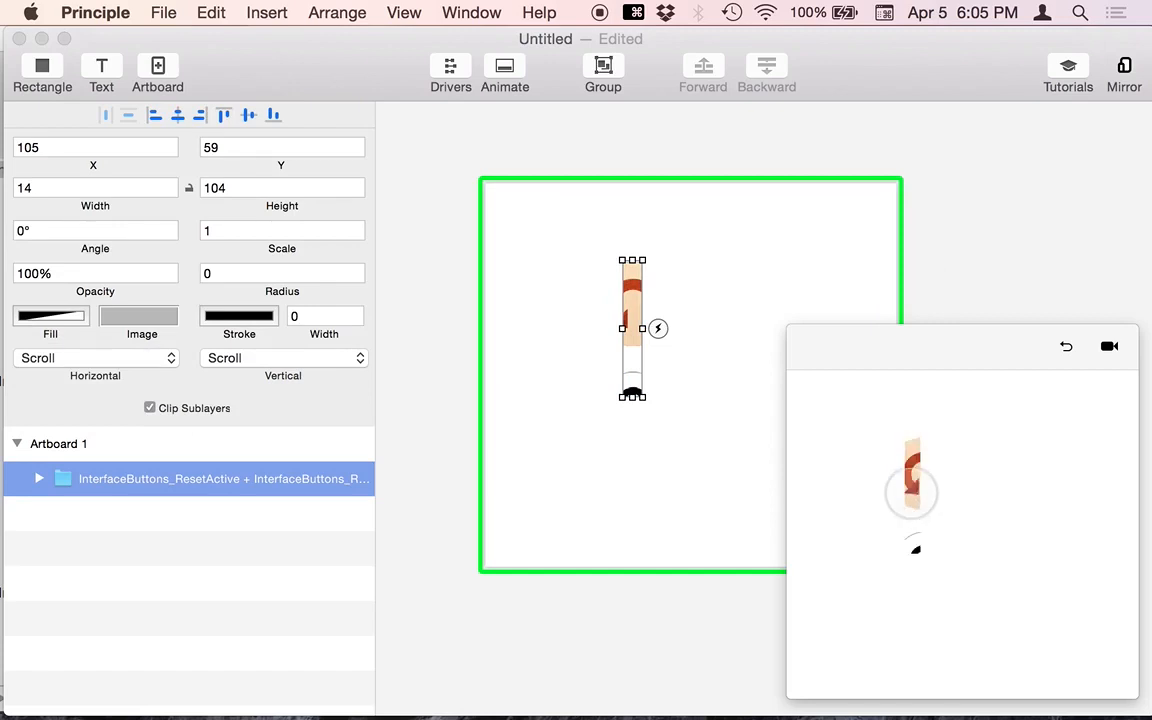
pyautogui.click(910, 296)
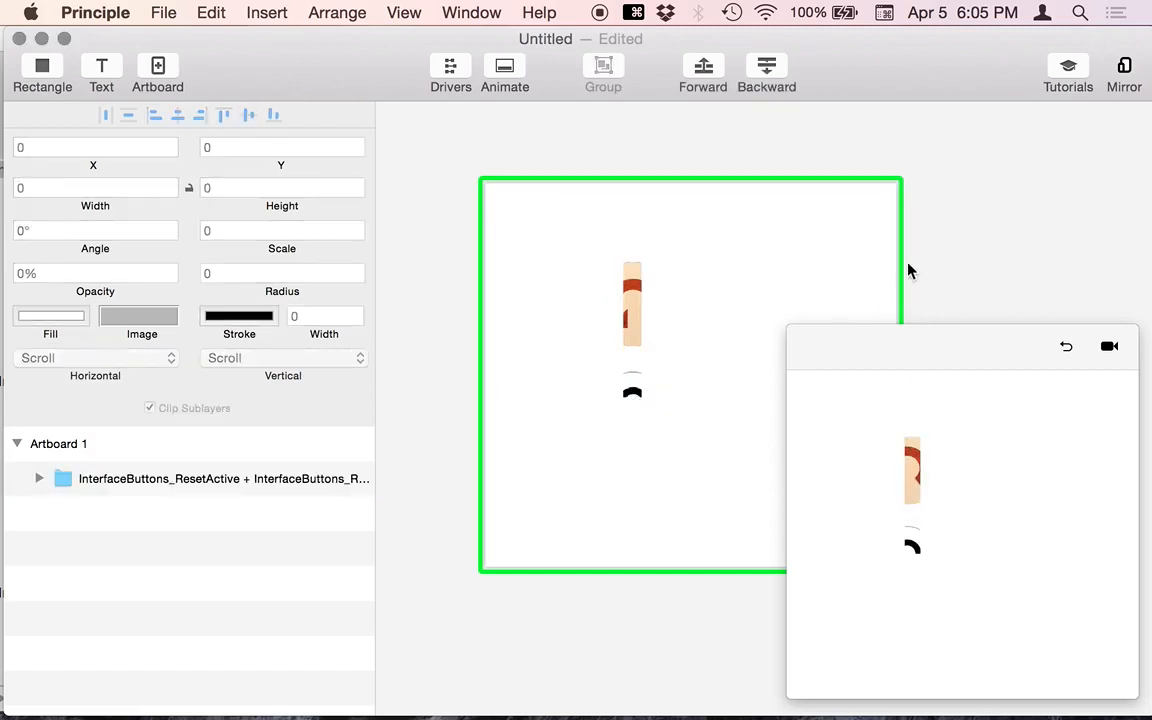
pyautogui.moveTo(898, 351); pyautogui.dragTo(991, 529)
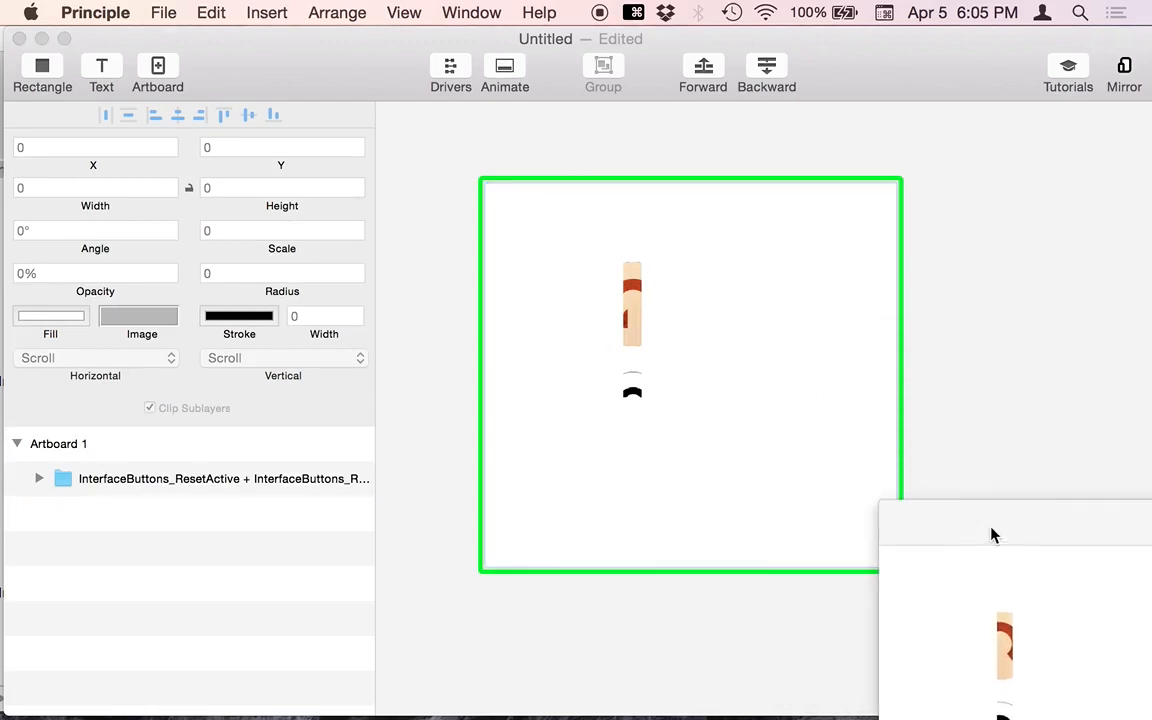
pyautogui.click(1005, 230)
# - Undo the recent scroll and narrowing changes and expand the icon group in the layers list
pyautogui.press('super+z')
pyautogui.press('super+z')
pyautogui.press('super+z')
pyautogui.press('super+z')
pyautogui.press('super+z')
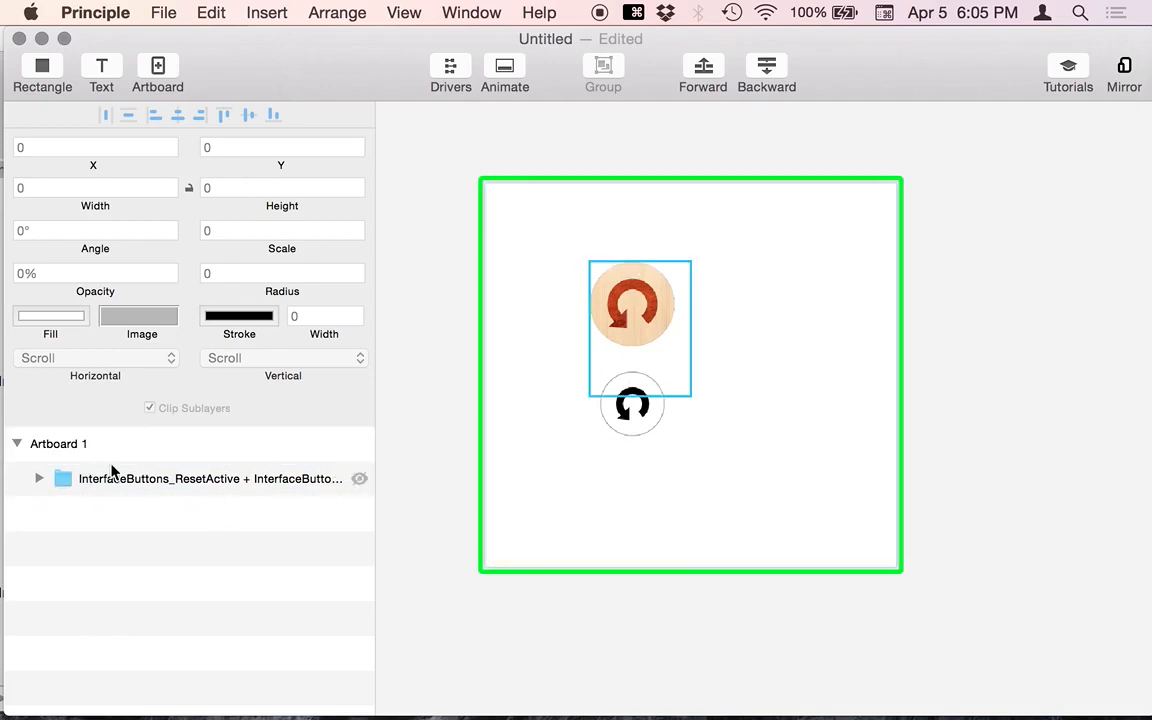
pyautogui.click(38, 480)
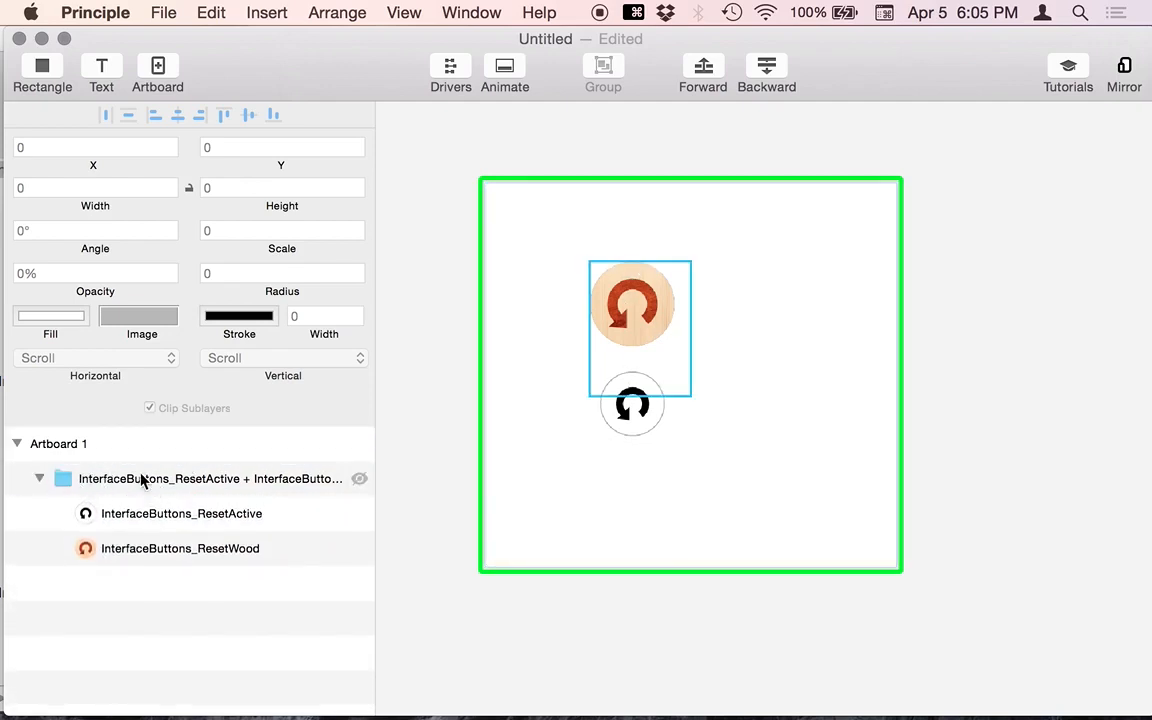
pyautogui.click(141, 481)
pyautogui.press('Return')
pyautogui.click(141, 481)
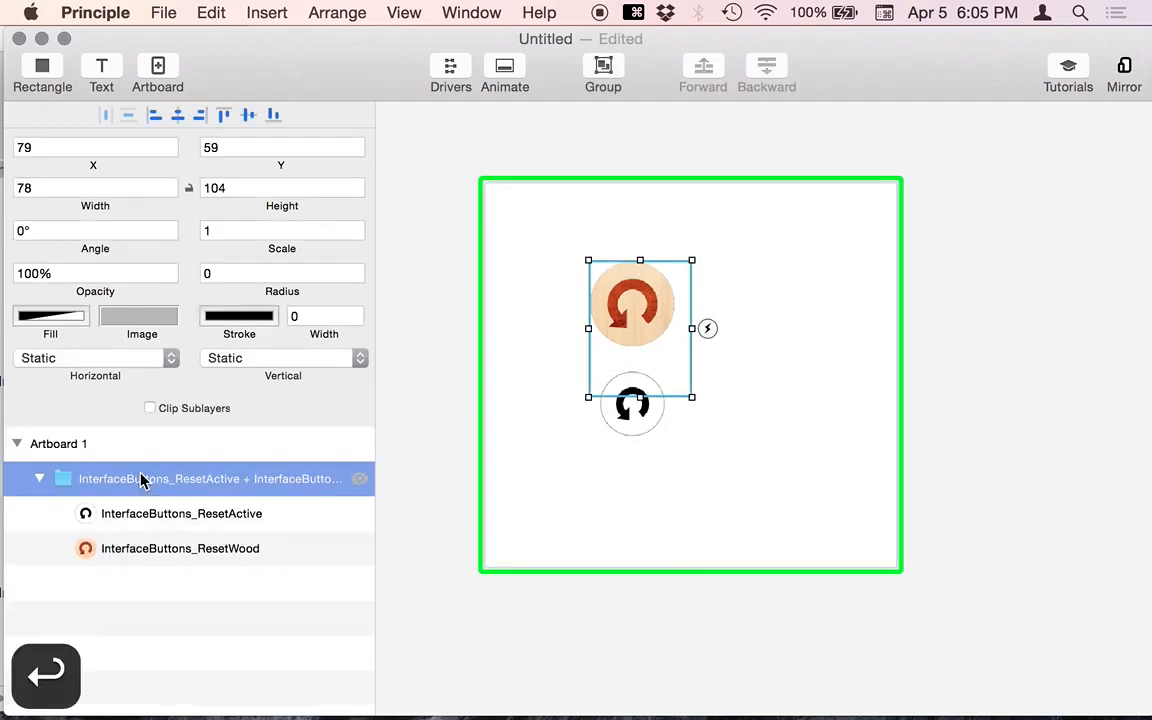
pyautogui.press('Return')
# - Rename the icon group to 'set' and duplicate Artboard 1 as Artboard 2
pyautogui.doubleClick(141, 475)
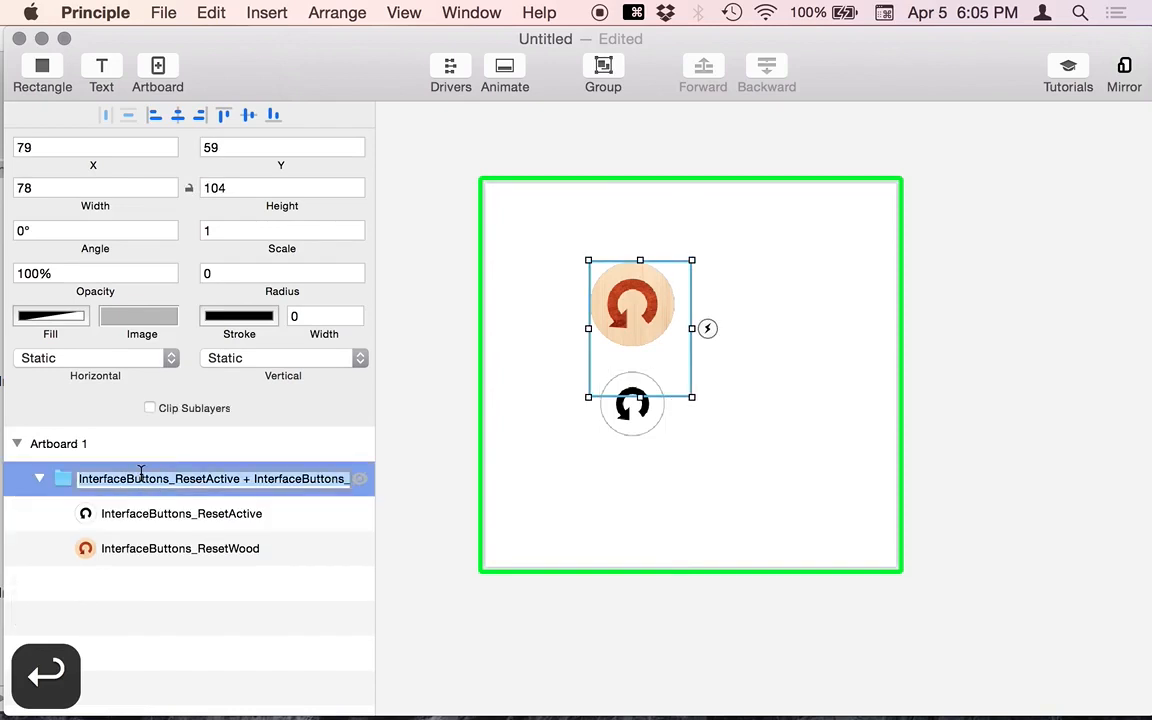
pyautogui.write('A')
pyautogui.press('BackSpace')
pyautogui.write('set')
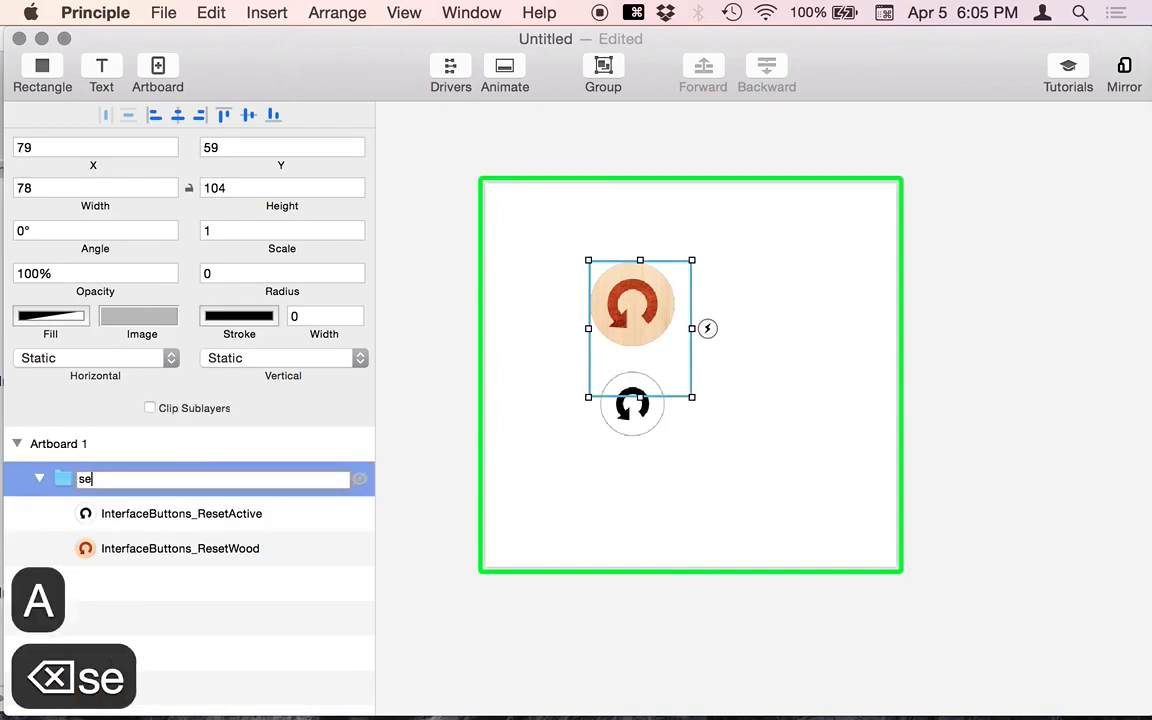
pyautogui.press('Return')
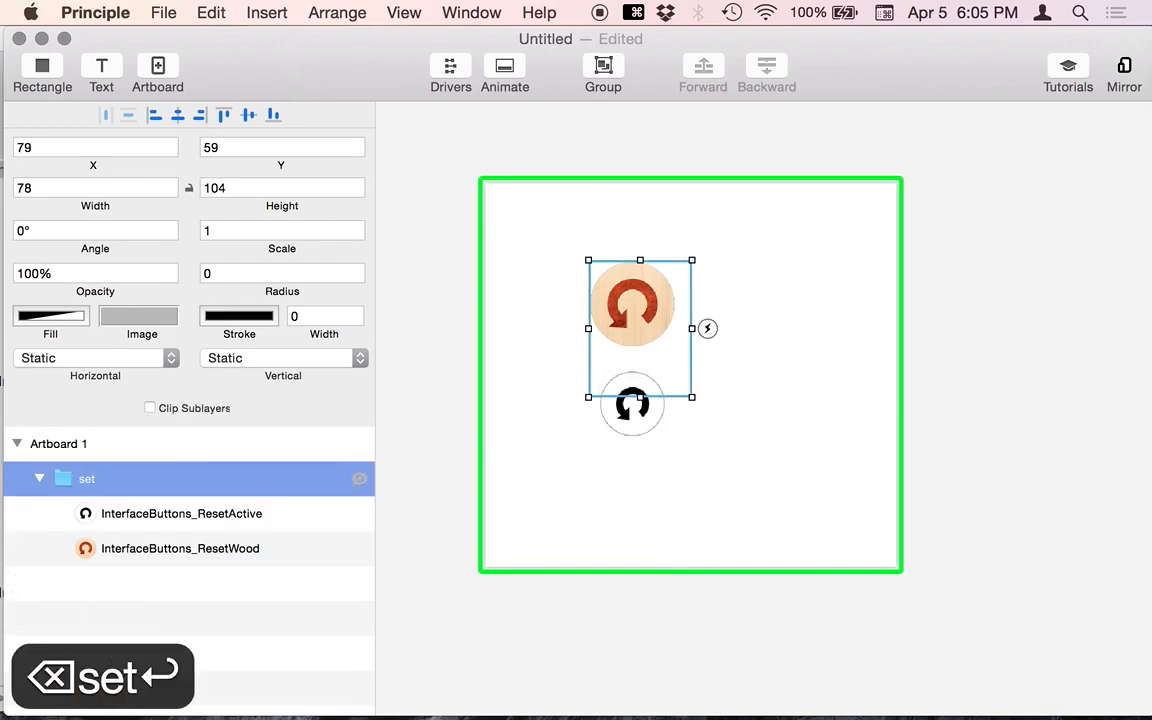
pyautogui.rightClick(732, 229)
pyautogui.click(768, 239)
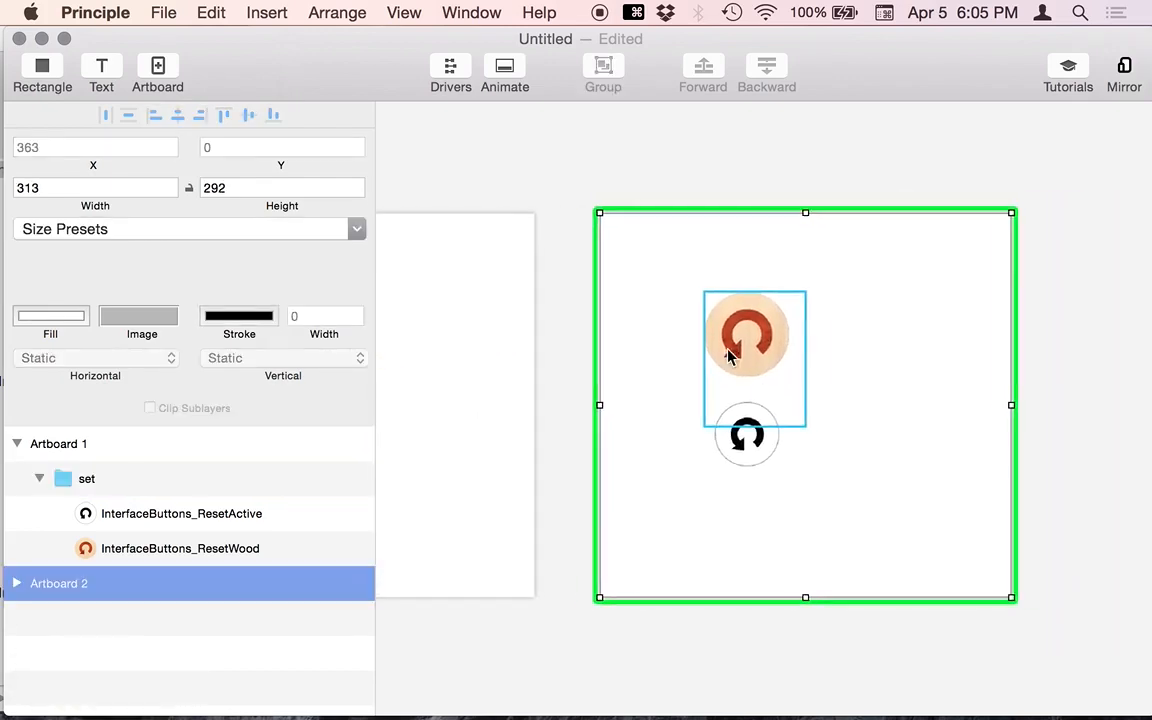
# - Give the wood reset button a Tap trigger that transitions to Artboard 2
pyautogui.moveTo(731, 352); pyautogui.dragTo(870, 383)
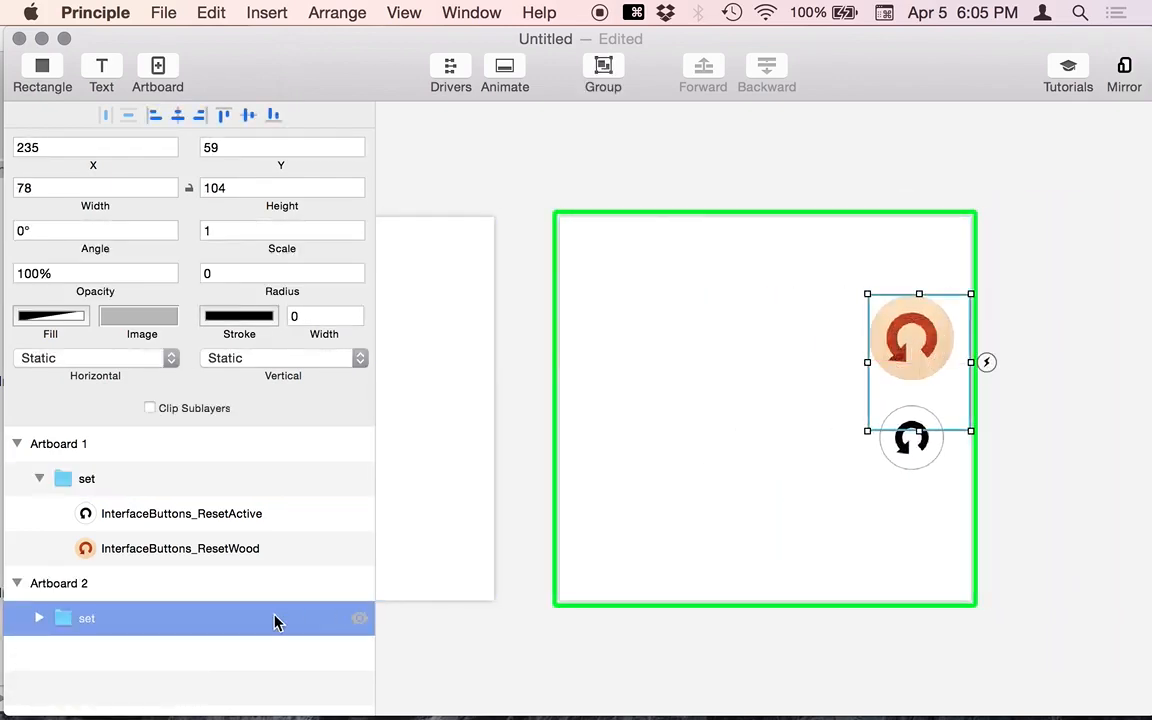
pyautogui.hscroll(-5, 491, 276)
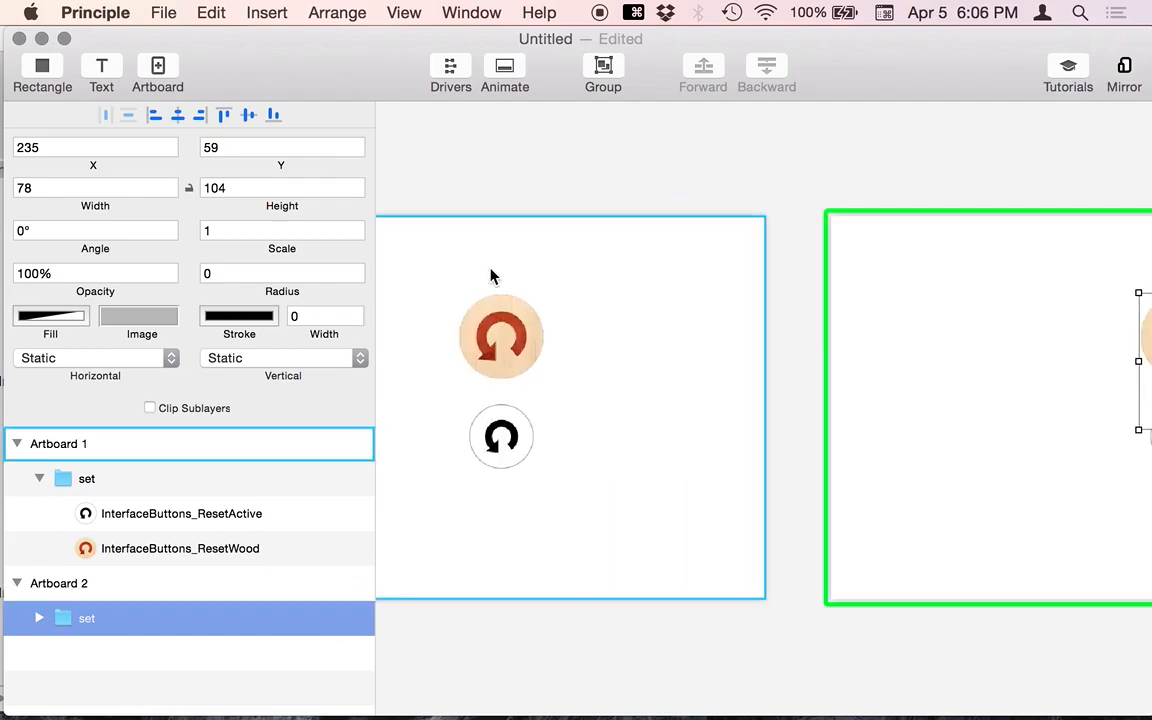
pyautogui.click(510, 338)
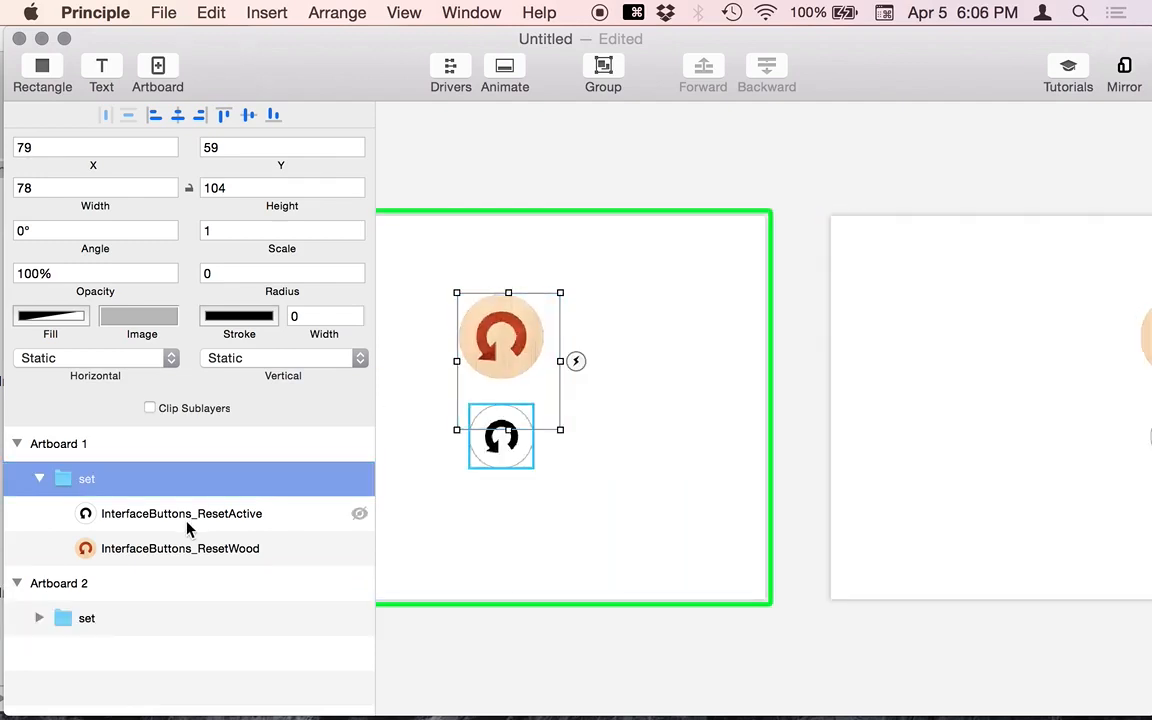
pyautogui.click(188, 545)
pyautogui.click(562, 337)
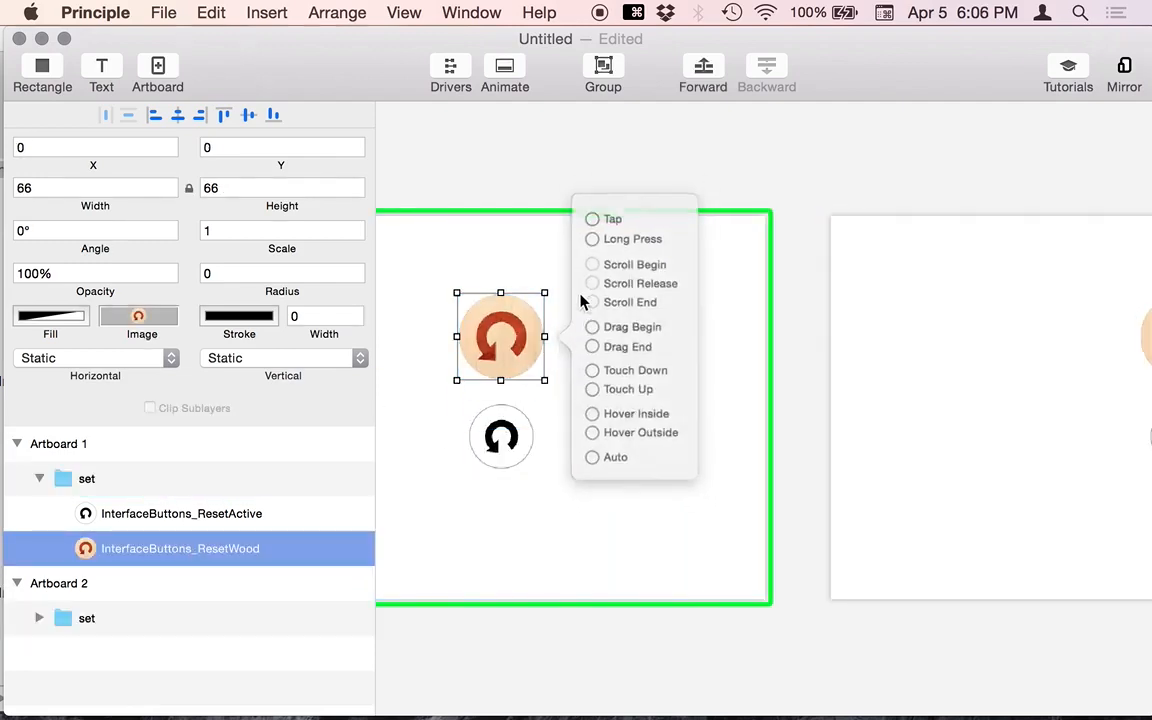
pyautogui.click(591, 225)
pyautogui.click(1010, 290)
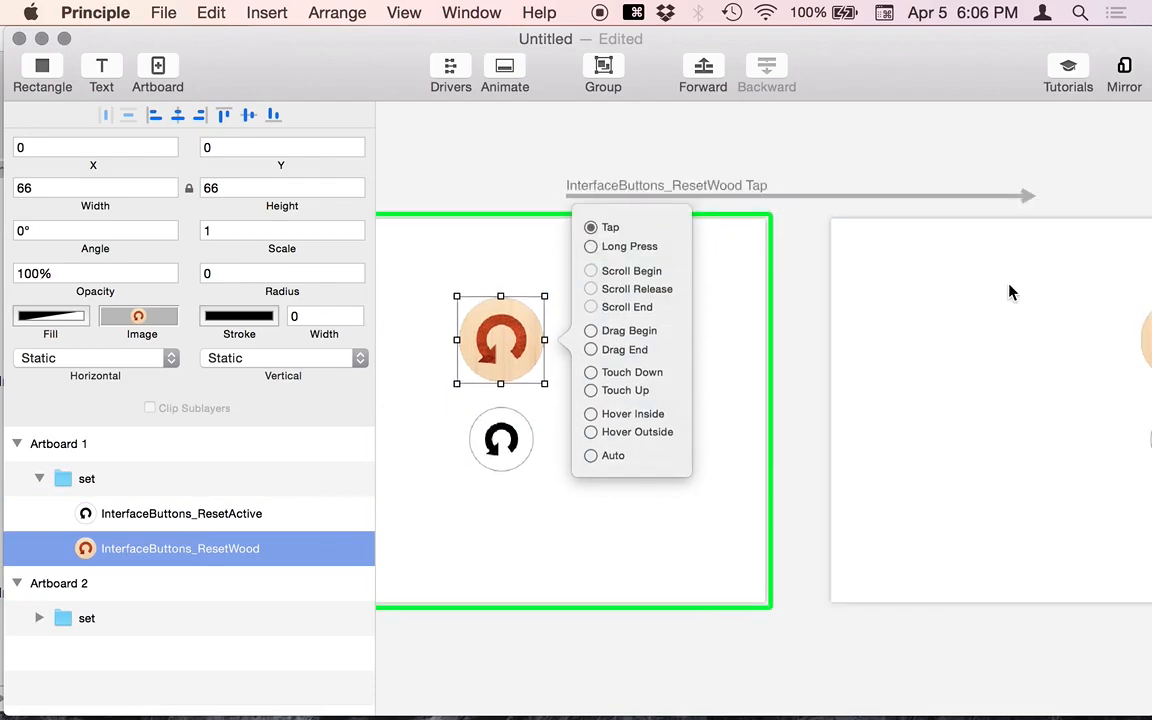
# - Play the tap transition in the preview by tapping the wood button
pyautogui.press('super+grave')
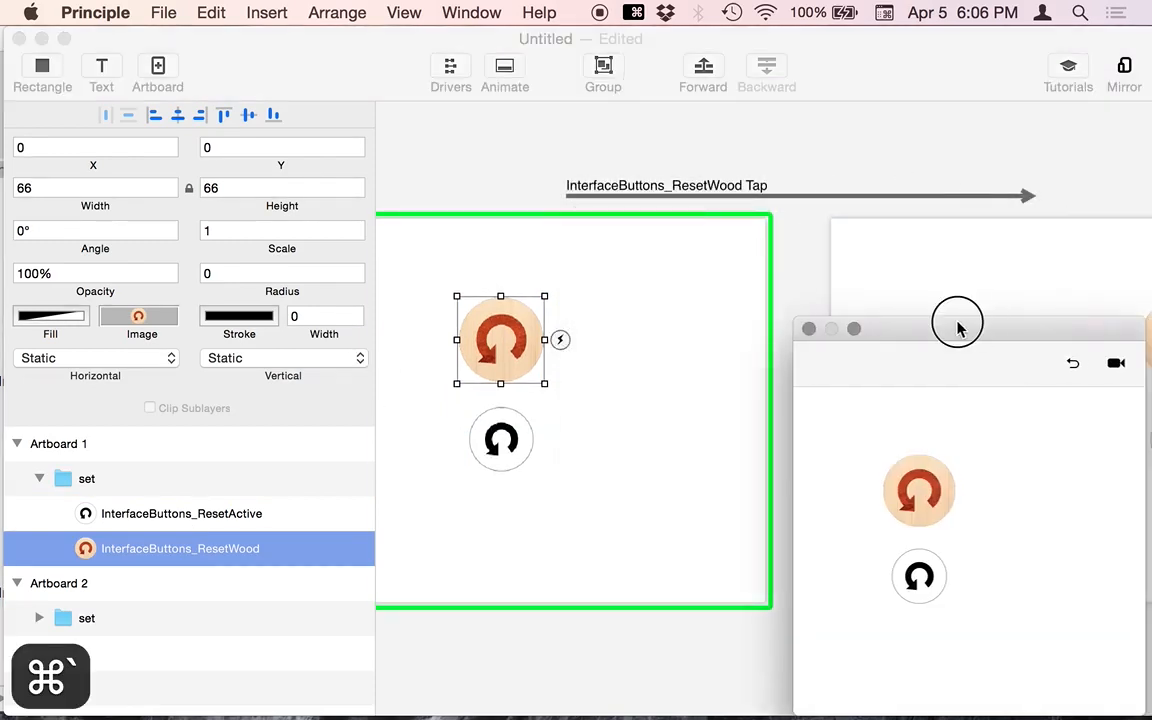
pyautogui.moveTo(957, 324); pyautogui.dragTo(778, 260)
pyautogui.click(688, 358)
pyautogui.click(792, 212)
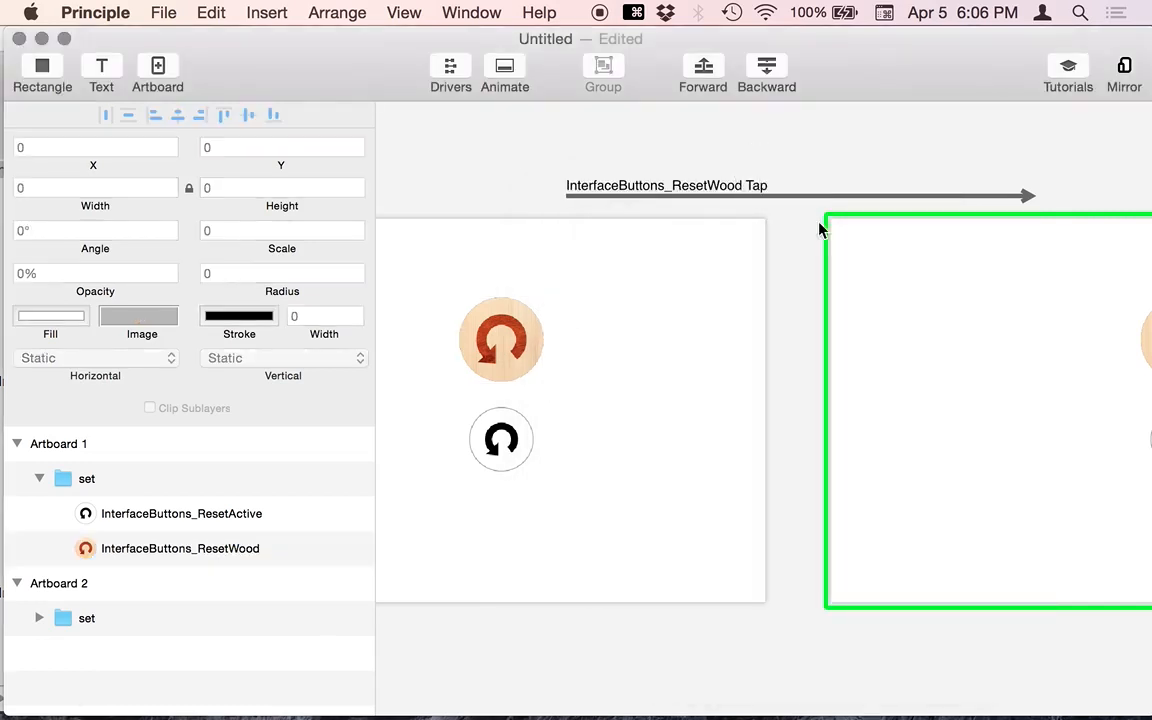
# - Drag Artboard 1's set group to the left edge and replay the tap transition
pyautogui.hscroll(3, 856, 322)
pyautogui.hscroll(-2, 856, 322)
pyautogui.click(476, 342)
pyautogui.hscroll(-2, 476, 347)
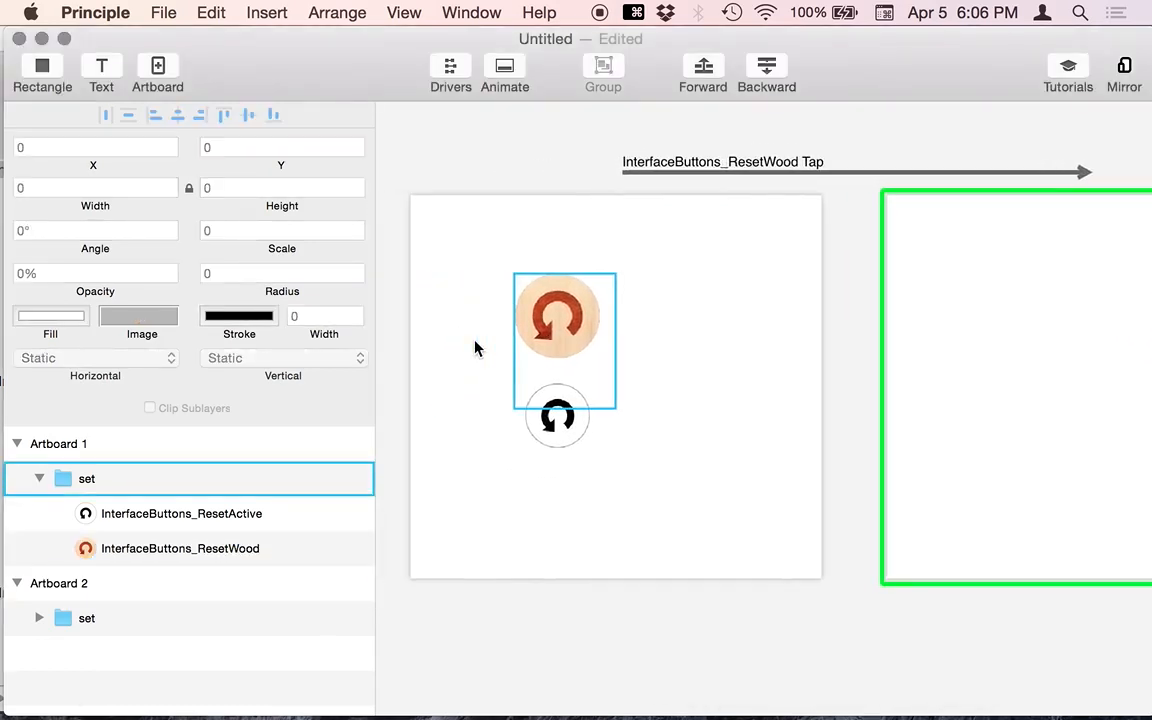
pyautogui.moveTo(545, 329); pyautogui.dragTo(477, 318)
pyautogui.click(496, 147)
pyautogui.press('super+grave')
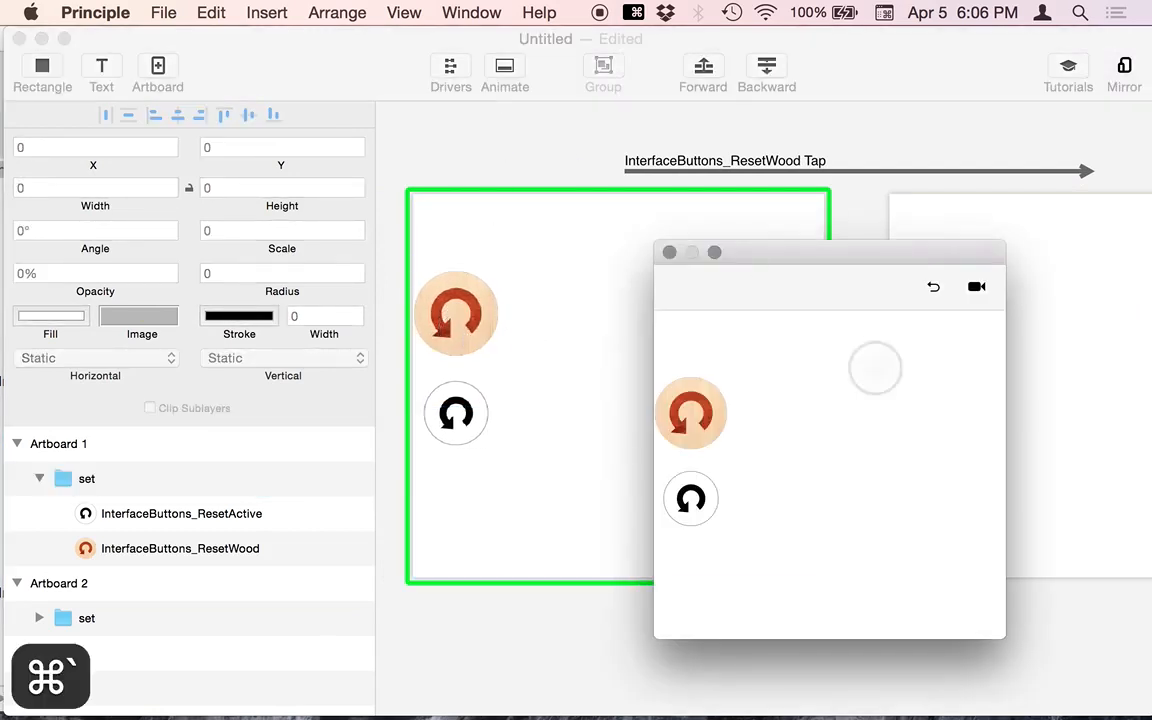
pyautogui.click(693, 415)
pyautogui.click(556, 145)
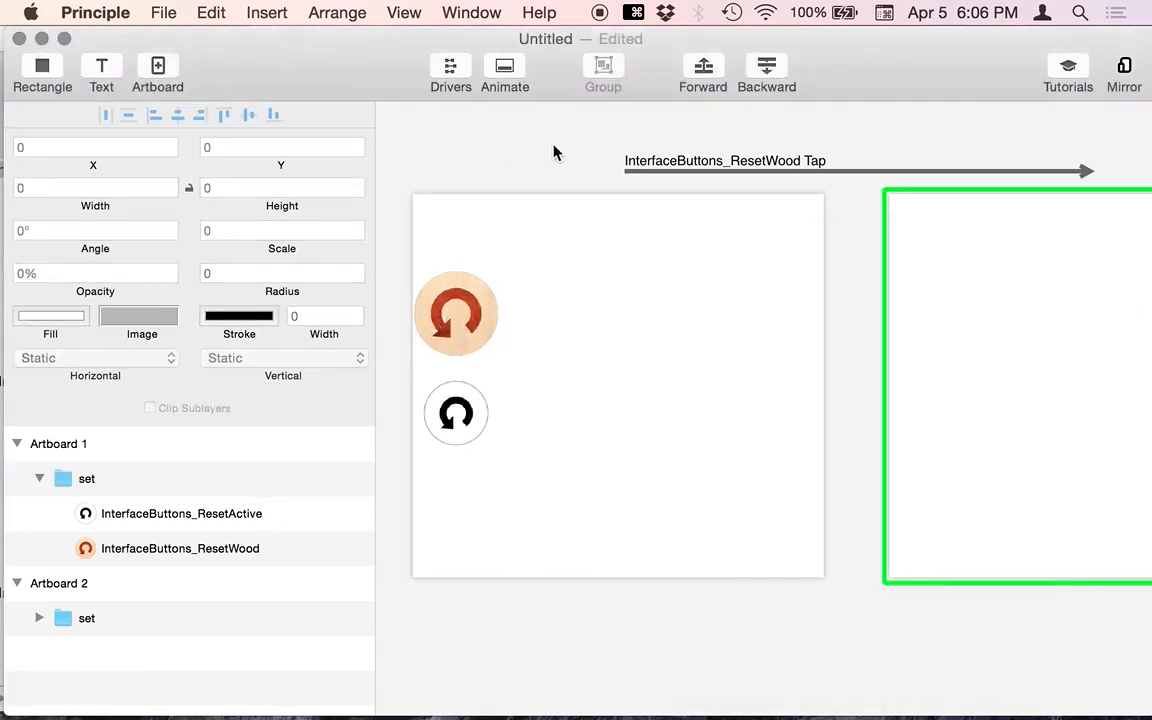
# - Move Artboard 2's set group to X 0
pyautogui.scroll(-1, 766, 334)
pyautogui.hscroll(2, 766, 334)
pyautogui.hscroll(2, 766, 339)
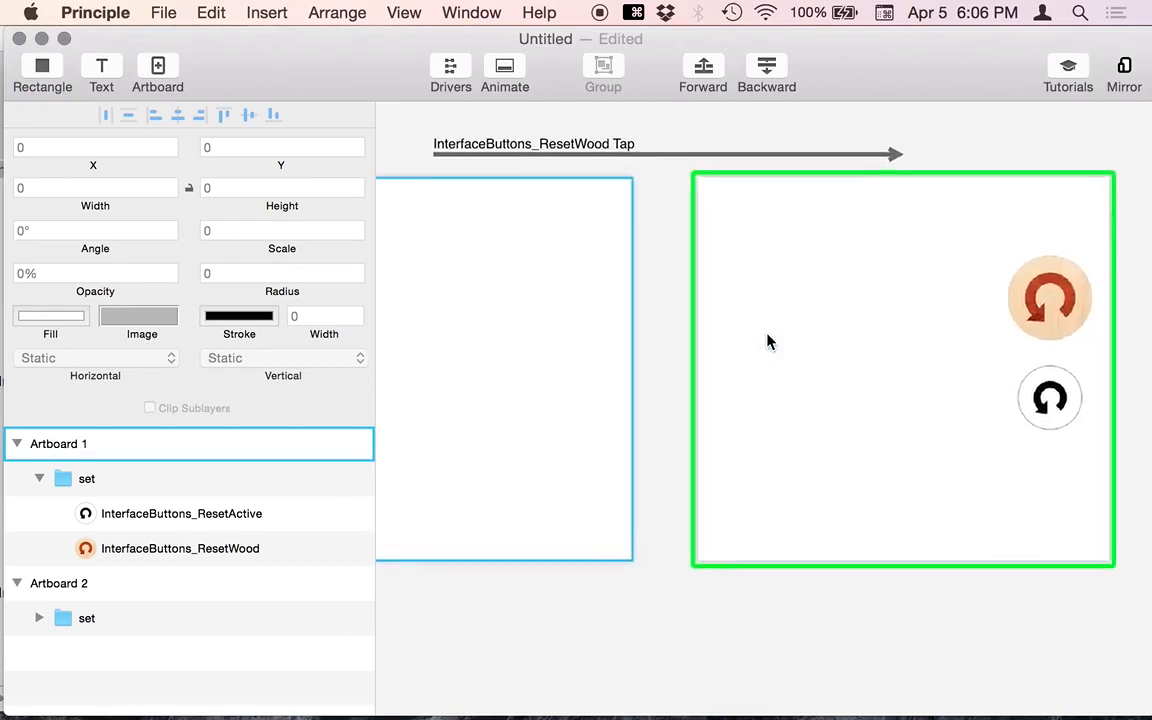
pyautogui.hscroll(-3, 766, 339)
pyautogui.hscroll(3, 766, 339)
pyautogui.scroll(-1, 766, 339)
pyautogui.click(1024, 230)
pyautogui.moveTo(1024, 230); pyautogui.dragTo(714, 232)
pyautogui.hscroll(-3, 603, 336)
pyautogui.scroll(1, 603, 336)
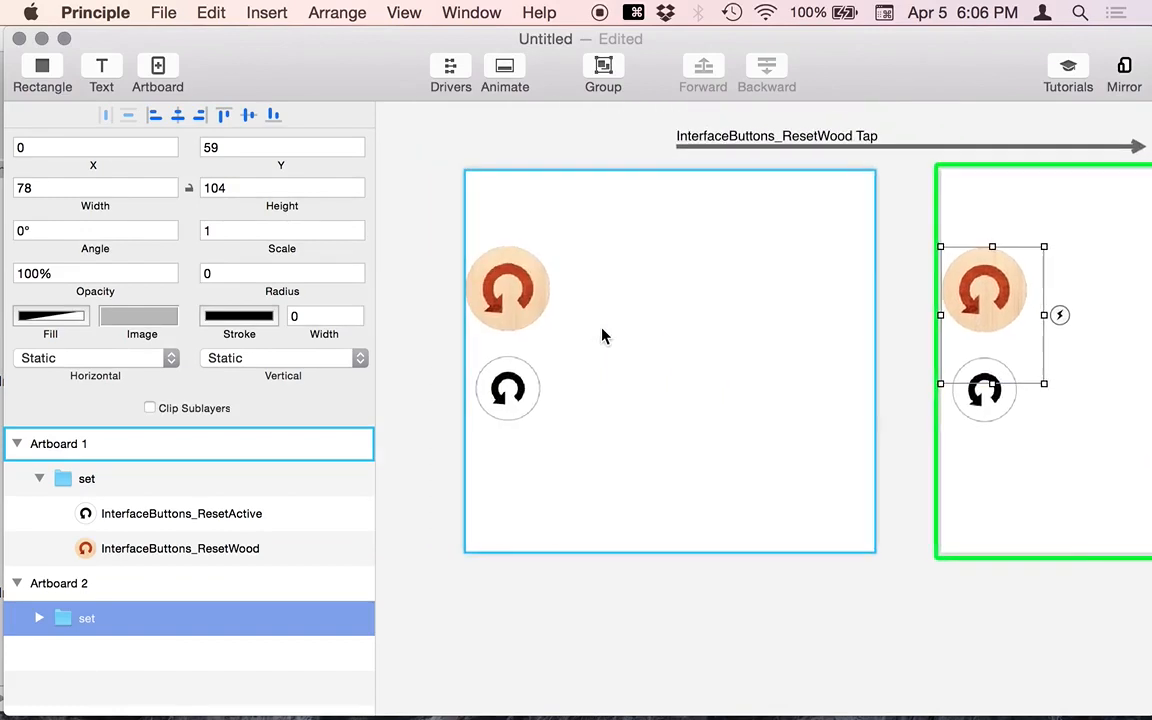
pyautogui.scroll(-2, 603, 332)
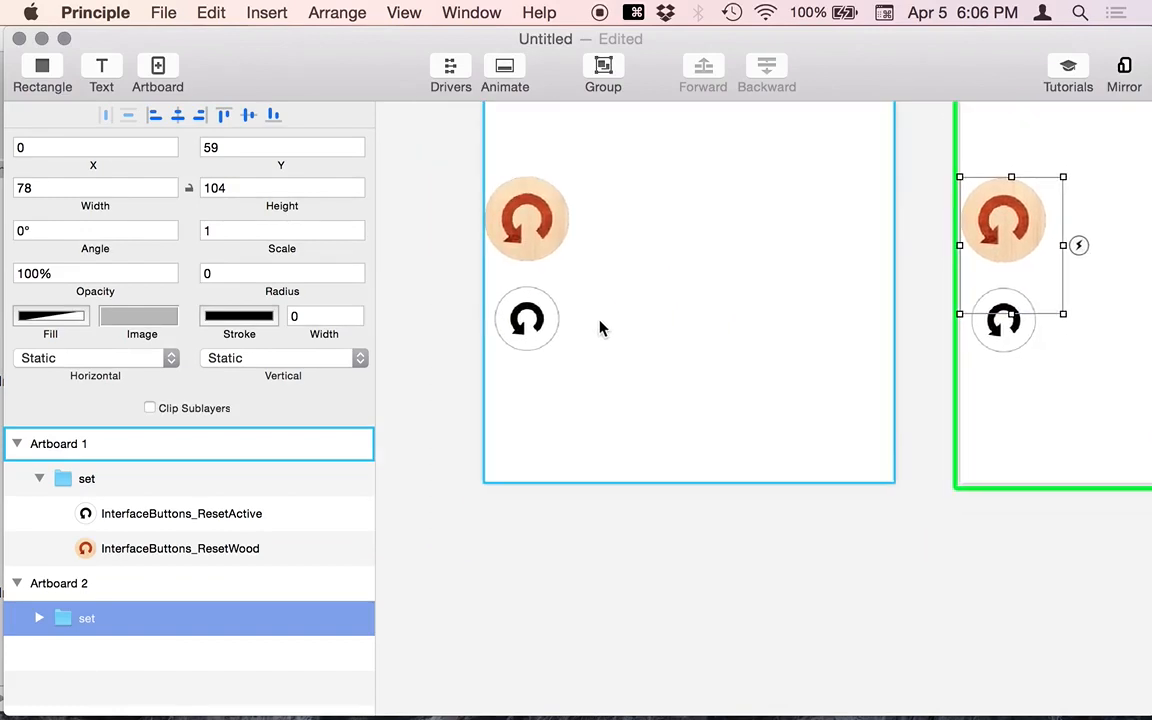
# - Shrink Artboard 2's set group width to 0 and fit both artboards in view
pyautogui.click(546, 237)
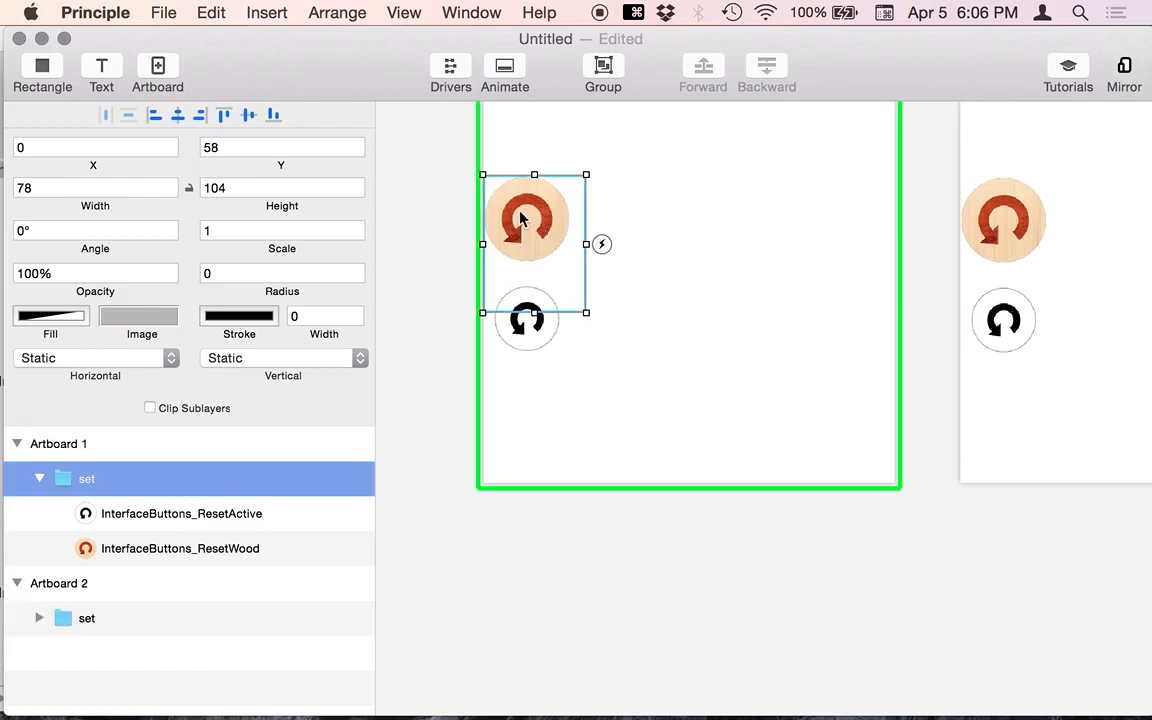
pyautogui.hscroll(5, 805, 386)
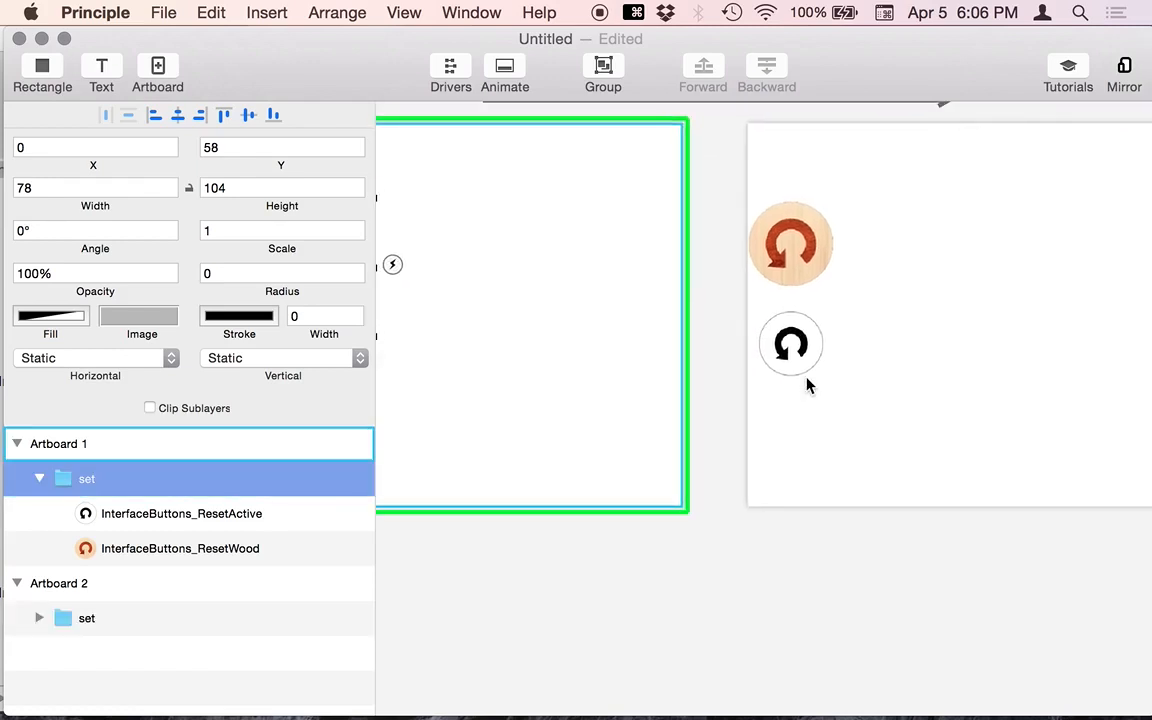
pyautogui.click(795, 355)
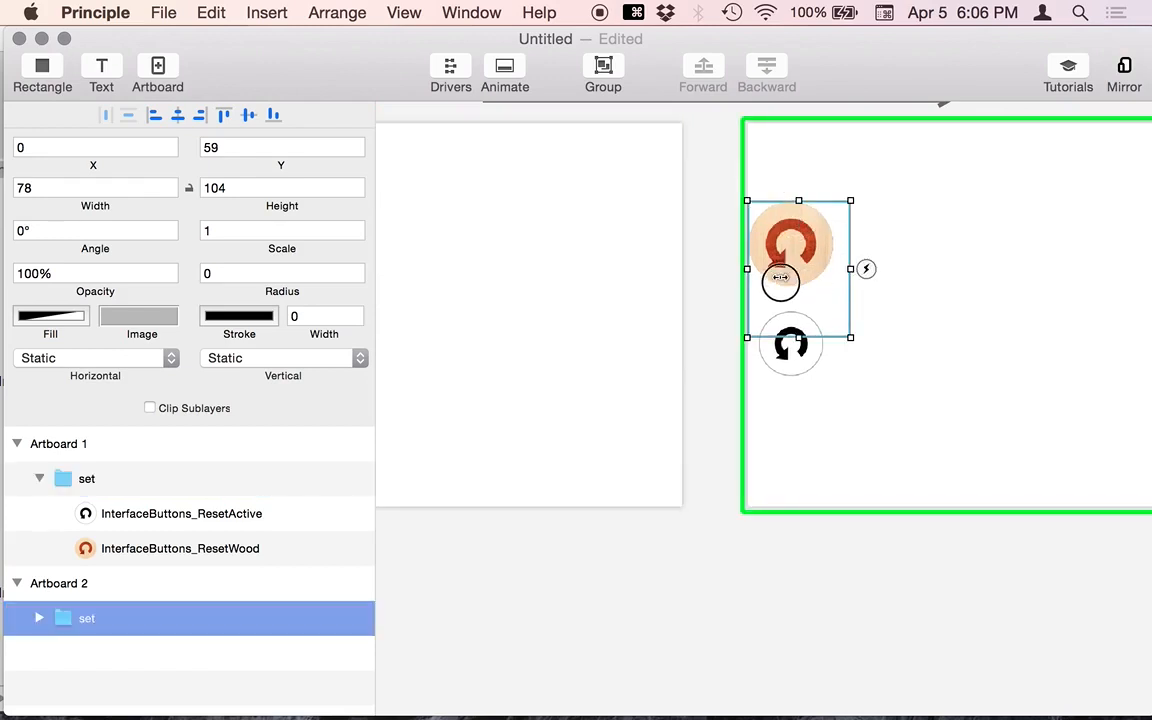
pyautogui.moveTo(850, 268); pyautogui.dragTo(748, 271)
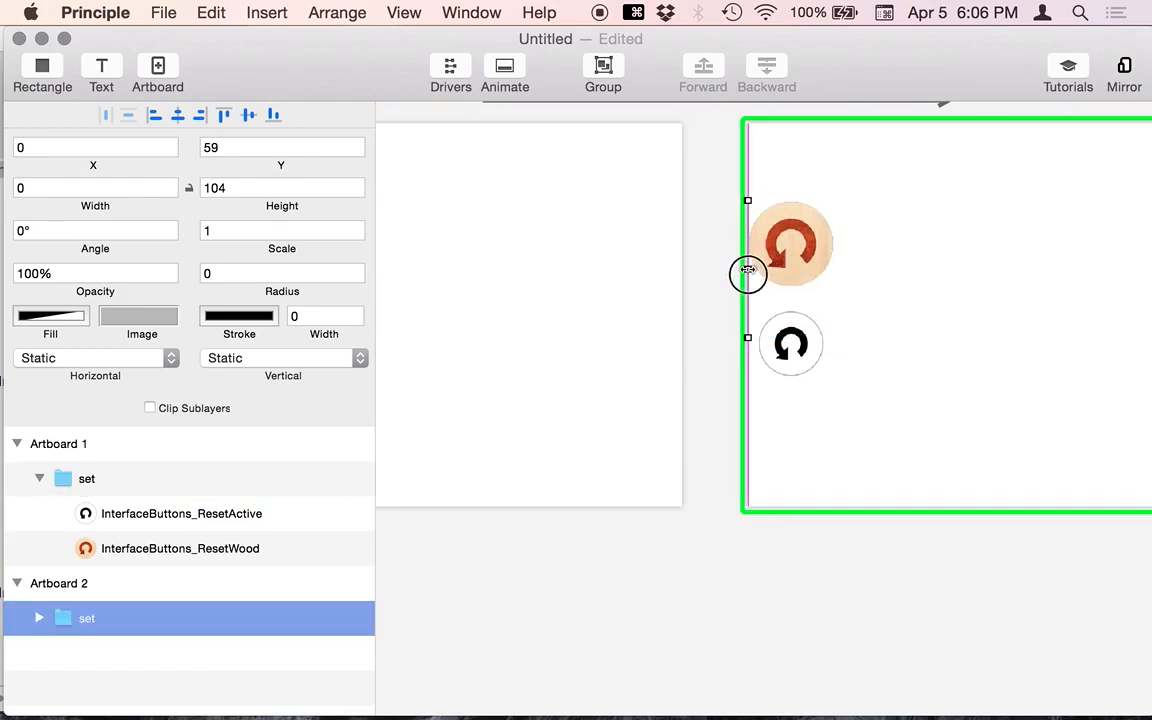
pyautogui.click(718, 235)
pyautogui.press('cmd+1')
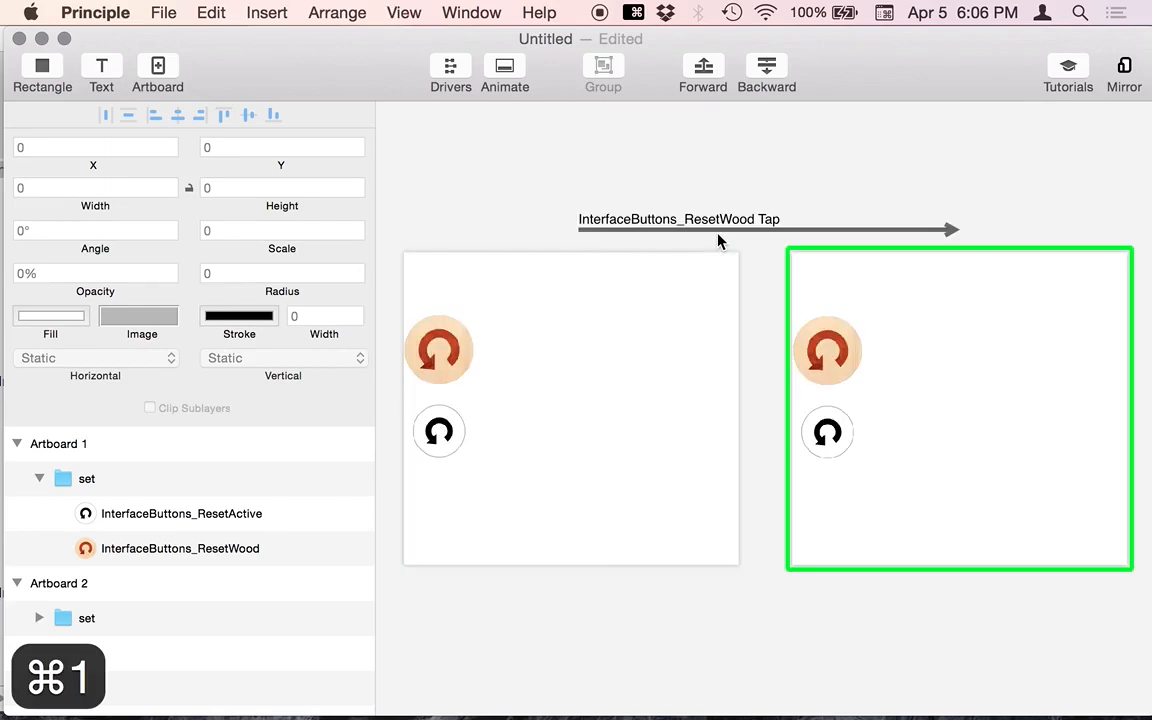
# - Rewind the preview and tap the wood button to check the current transition
pyautogui.press('super+grave')
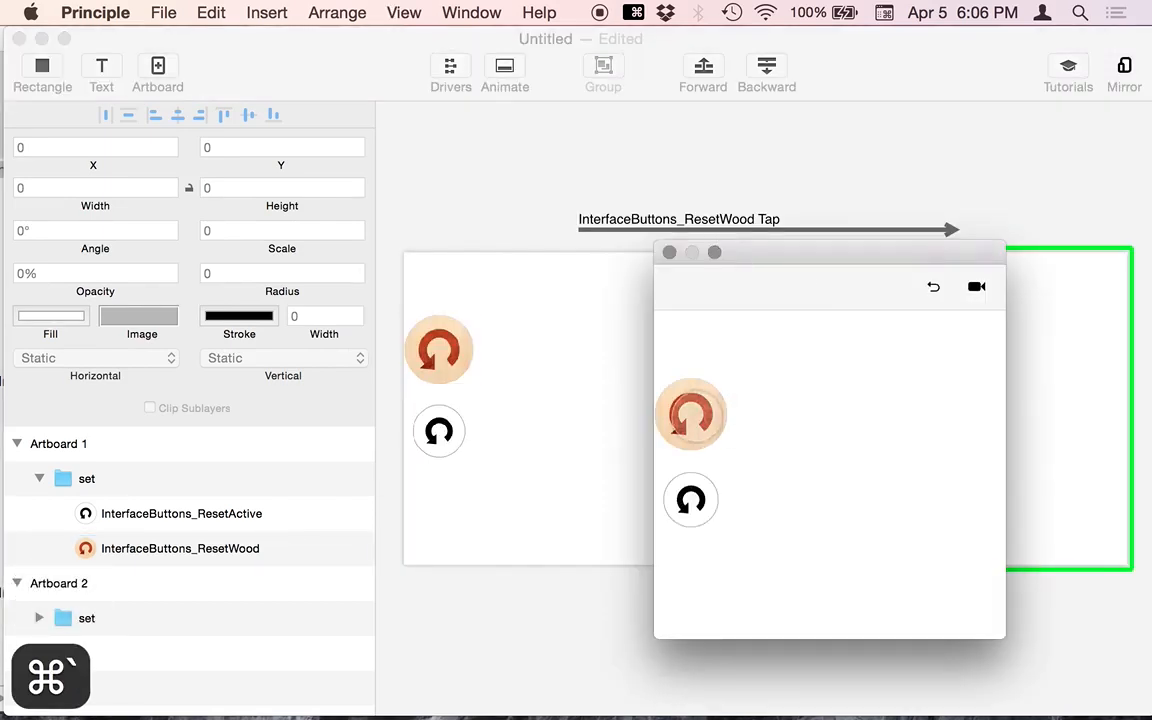
pyautogui.click(933, 288)
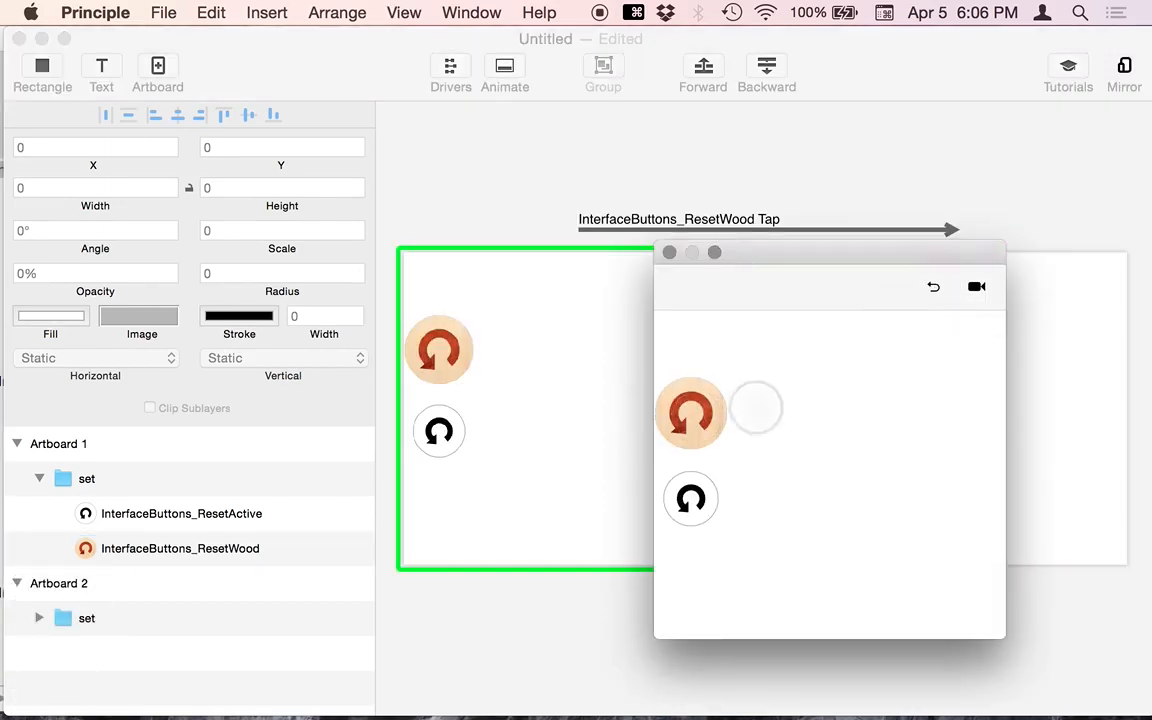
pyautogui.click(695, 417)
pyautogui.moveTo(765, 247); pyautogui.dragTo(814, 353)
pyautogui.click(801, 168)
# - Turn on Clip Sublayers for Artboard 2's set group and replay the tap transition repeatedly
pyautogui.click(832, 374)
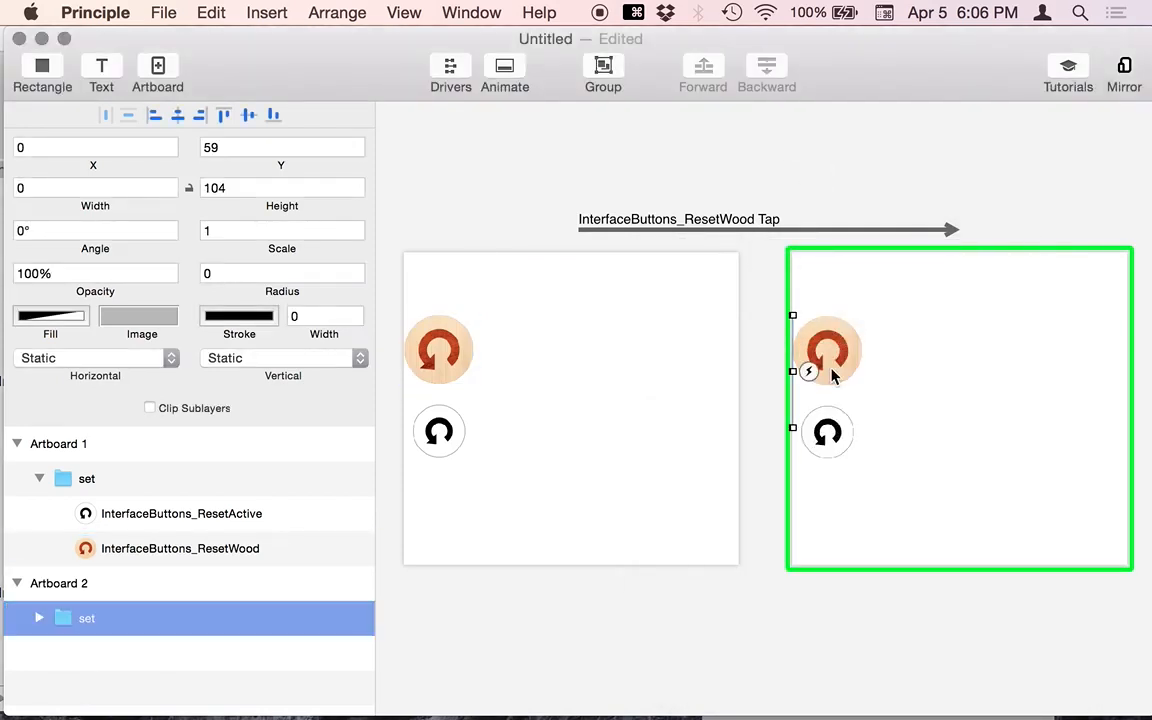
pyautogui.click(177, 412)
pyautogui.press('super+grave')
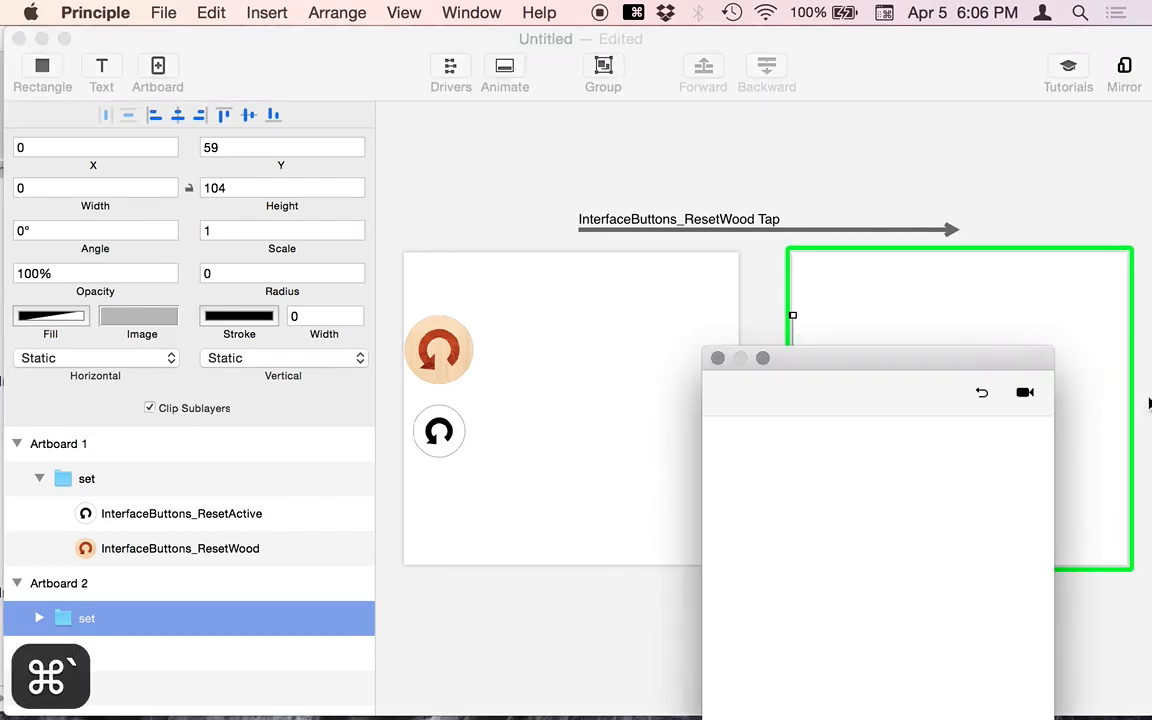
pyautogui.click(981, 394)
pyautogui.click(739, 518)
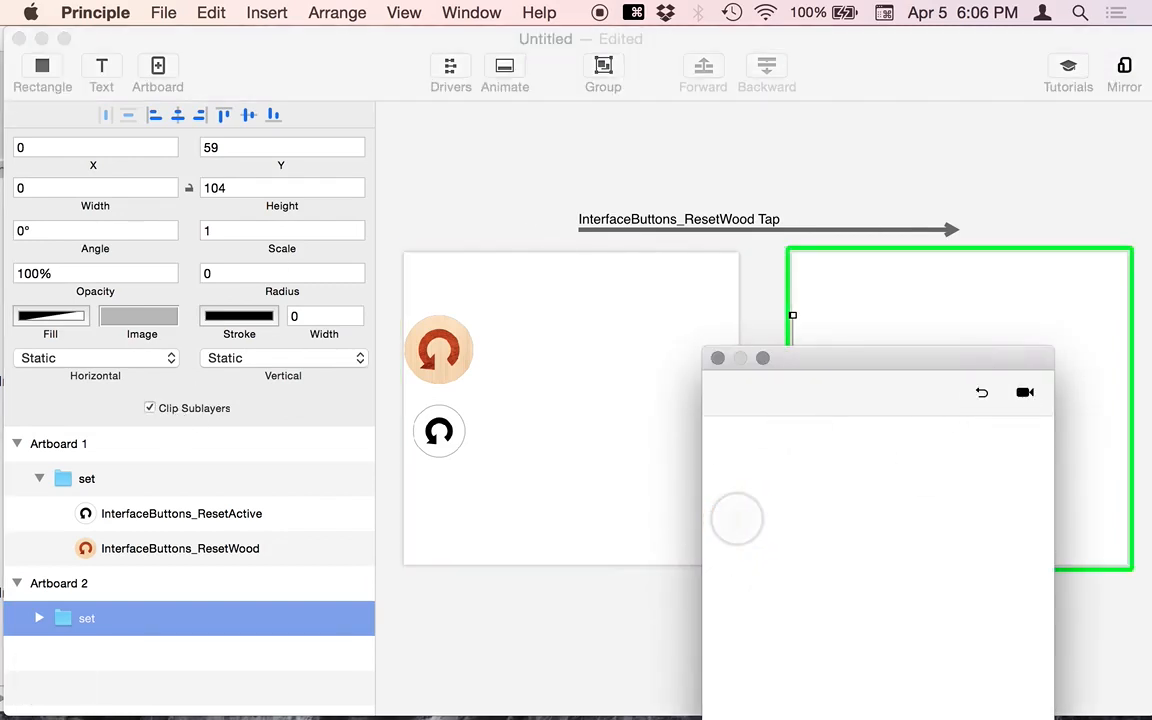
pyautogui.click(981, 393)
pyautogui.click(755, 518)
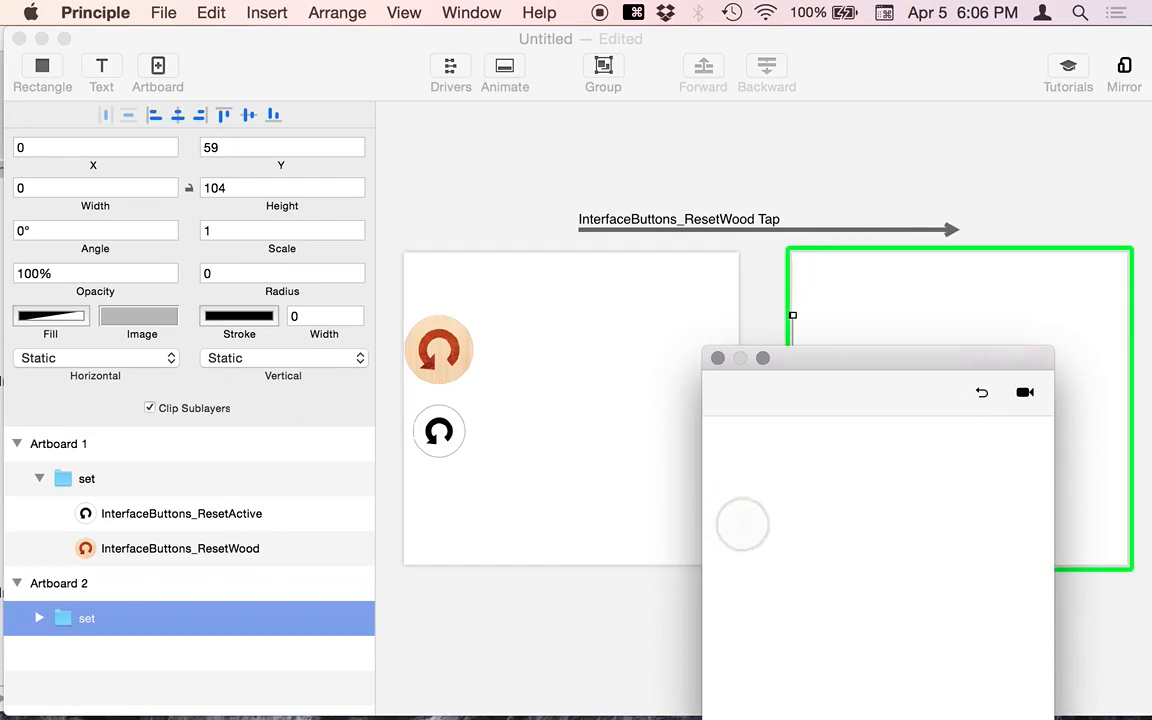
pyautogui.click(981, 393)
pyautogui.click(760, 516)
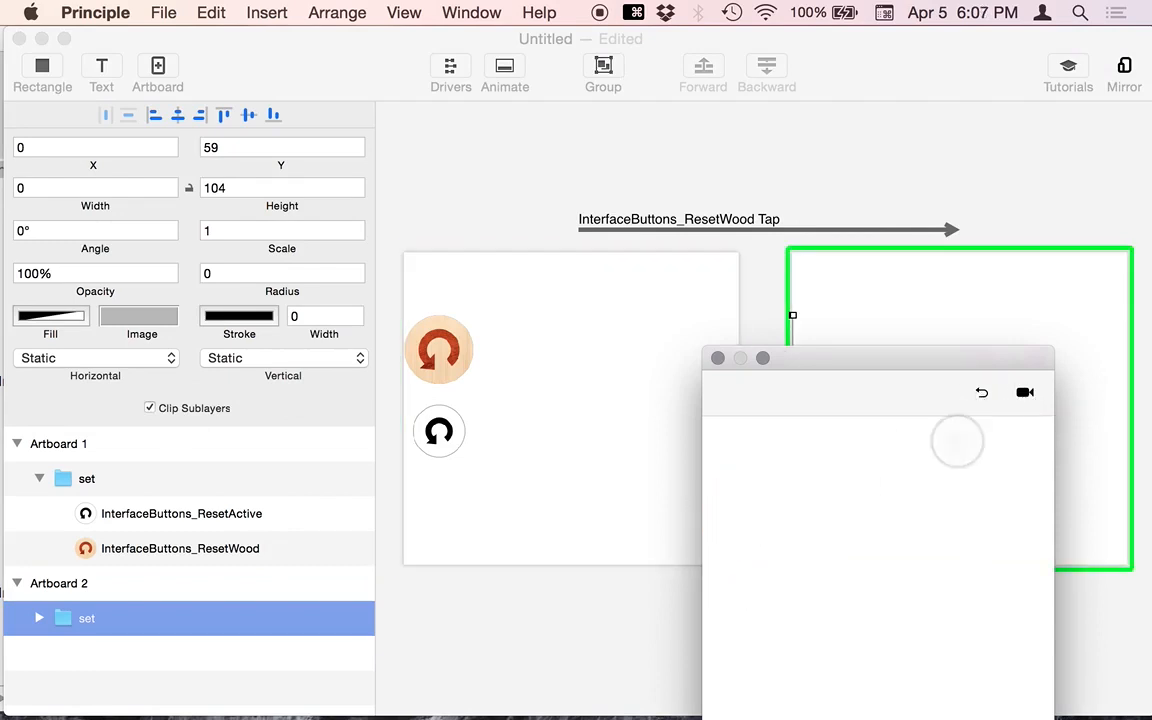
pyautogui.click(981, 393)
pyautogui.click(738, 514)
# - Rewind and replay the wood icon transition once more, then move the preview aside
pyautogui.moveTo(803, 357); pyautogui.dragTo(877, 205)
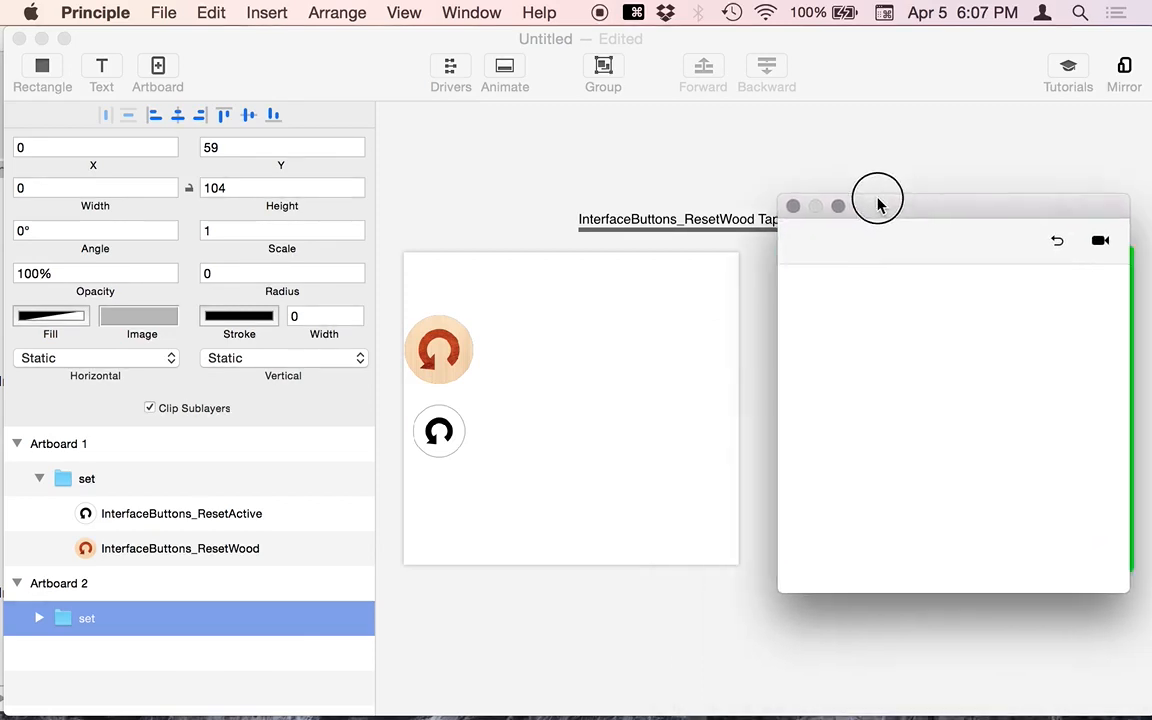
pyautogui.click(1056, 244)
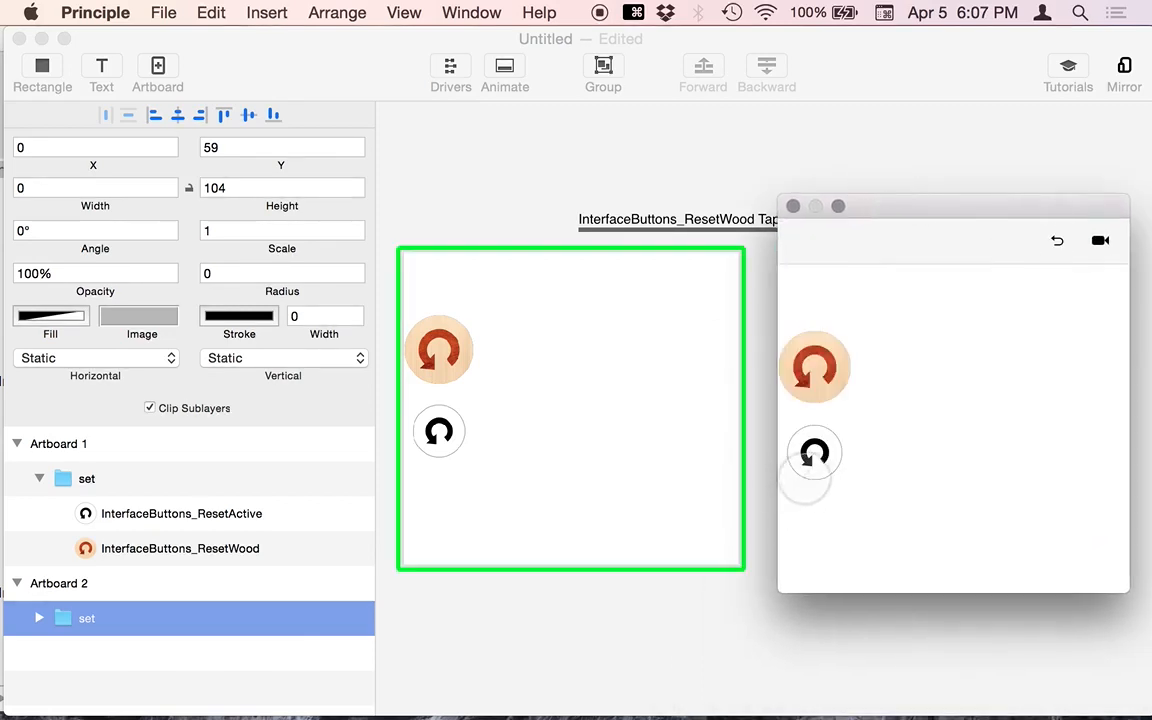
pyautogui.click(815, 368)
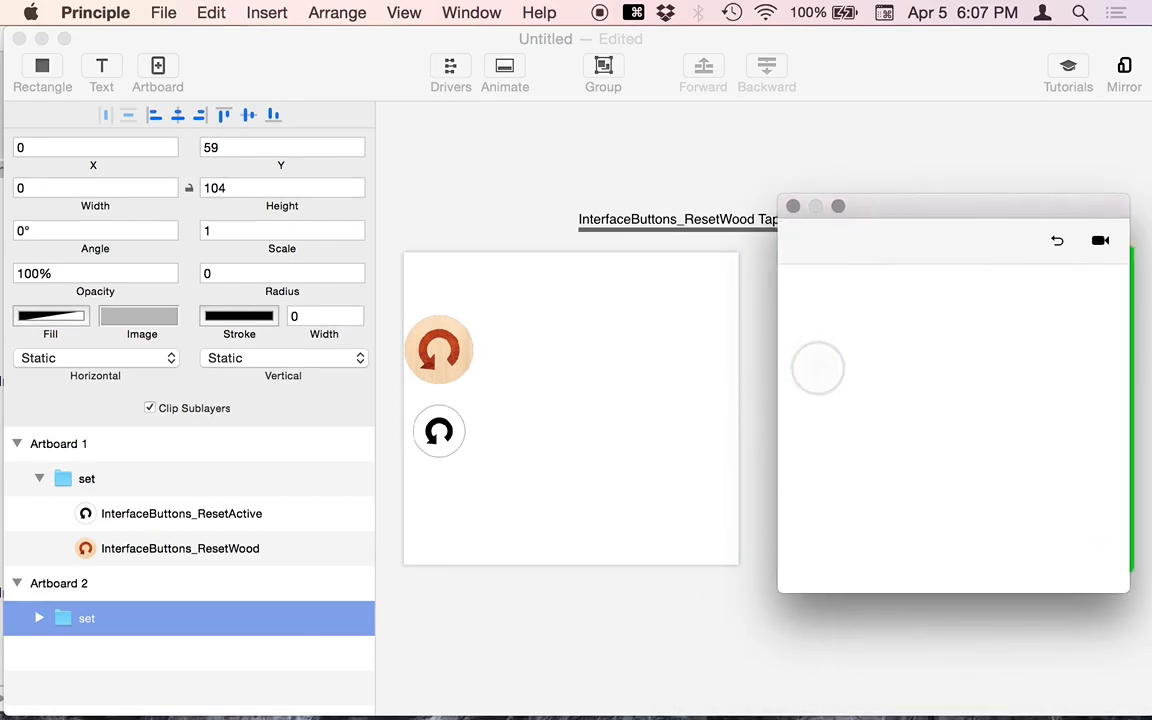
pyautogui.moveTo(891, 212); pyautogui.dragTo(925, 237)
pyautogui.click(838, 140)
# - Turn on Clip Sublayers for Artboard 1's set group and stretch its height to 153
pyautogui.click(452, 352)
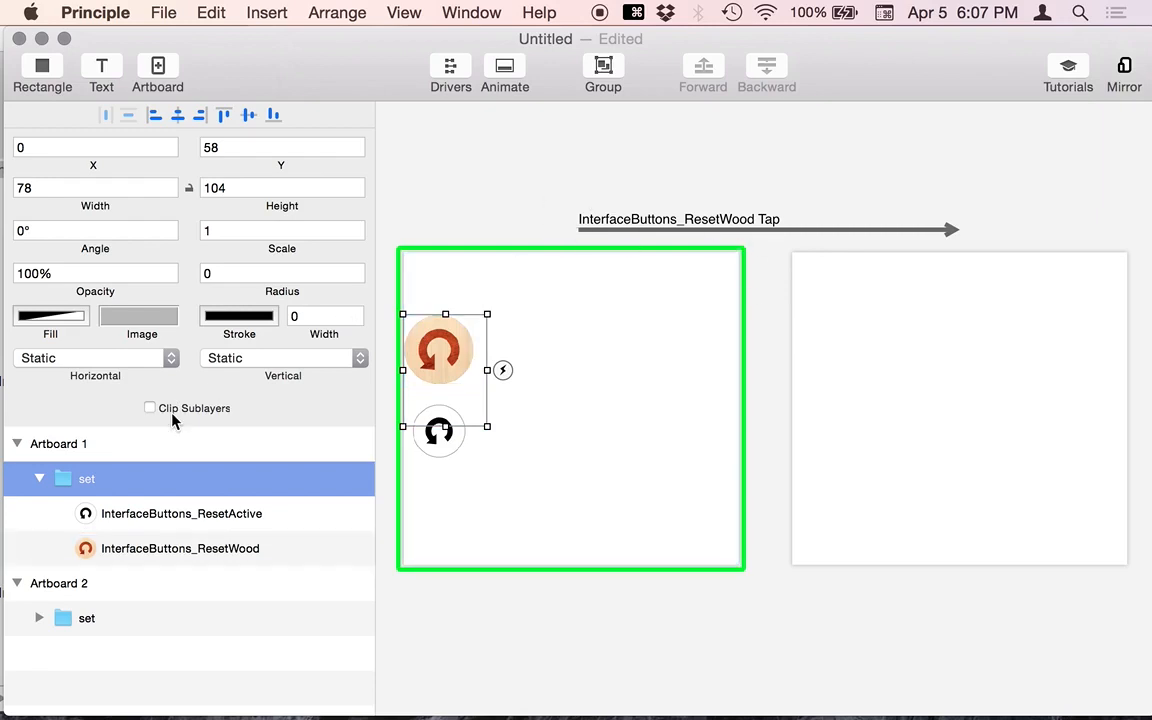
pyautogui.click(828, 386)
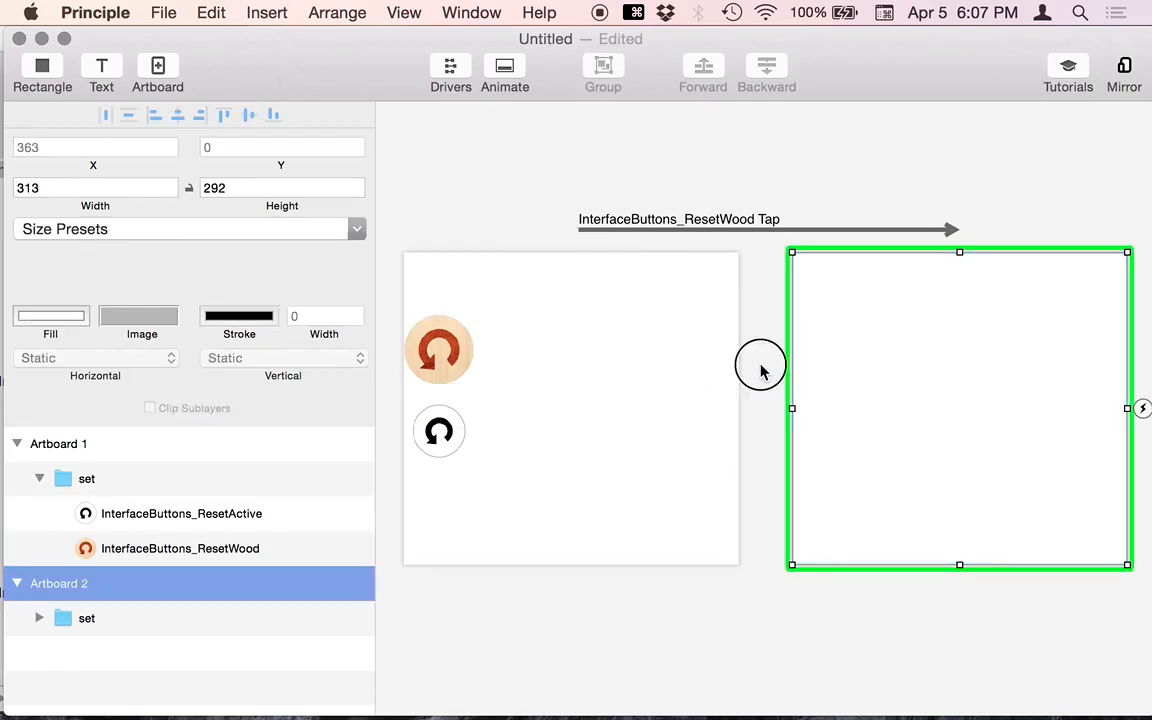
pyautogui.moveTo(760, 365); pyautogui.dragTo(890, 473)
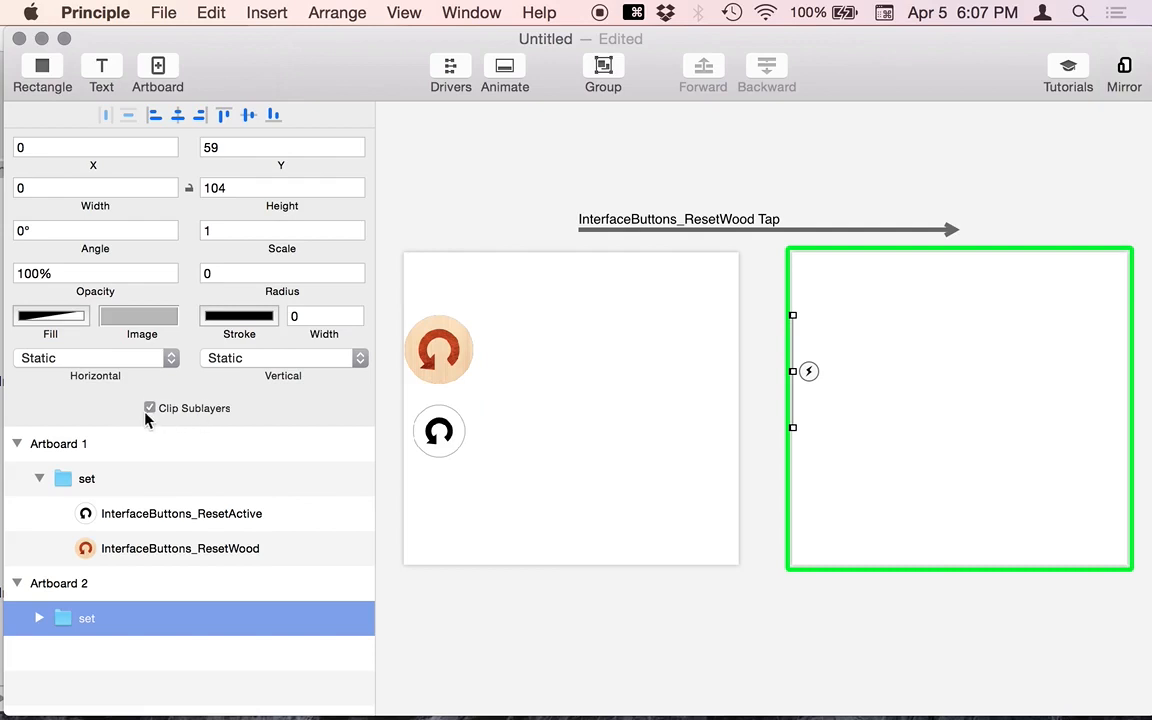
pyautogui.click(513, 232)
pyautogui.click(439, 350)
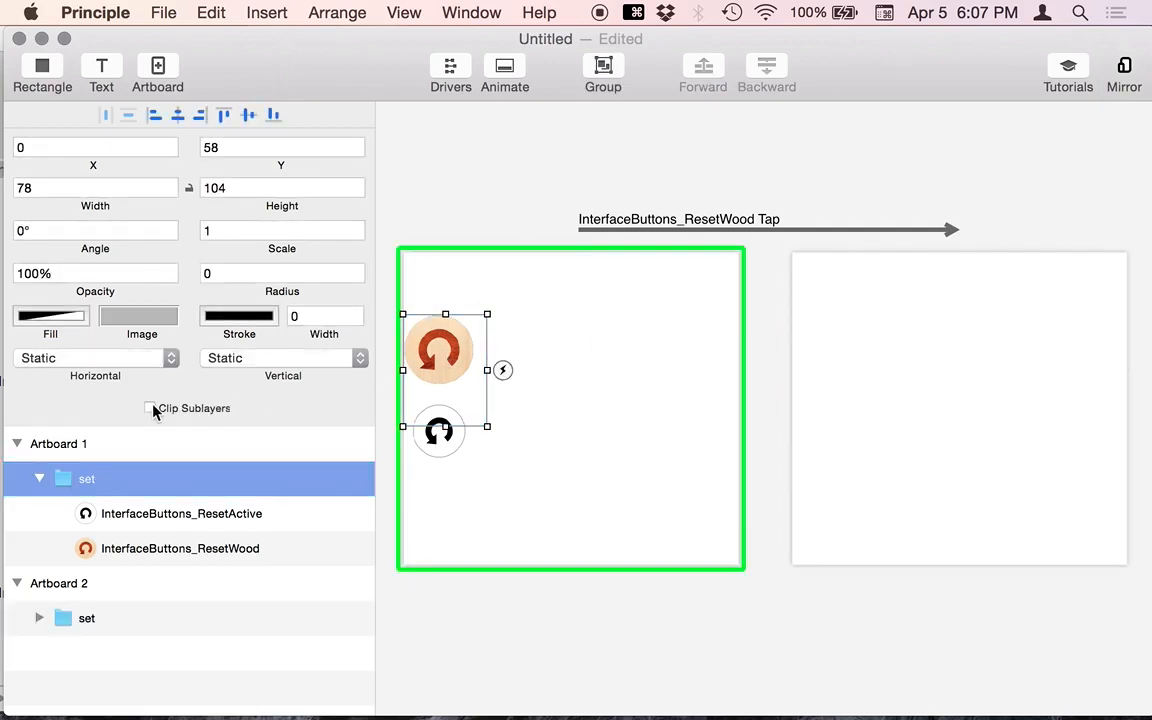
pyautogui.click(150, 408)
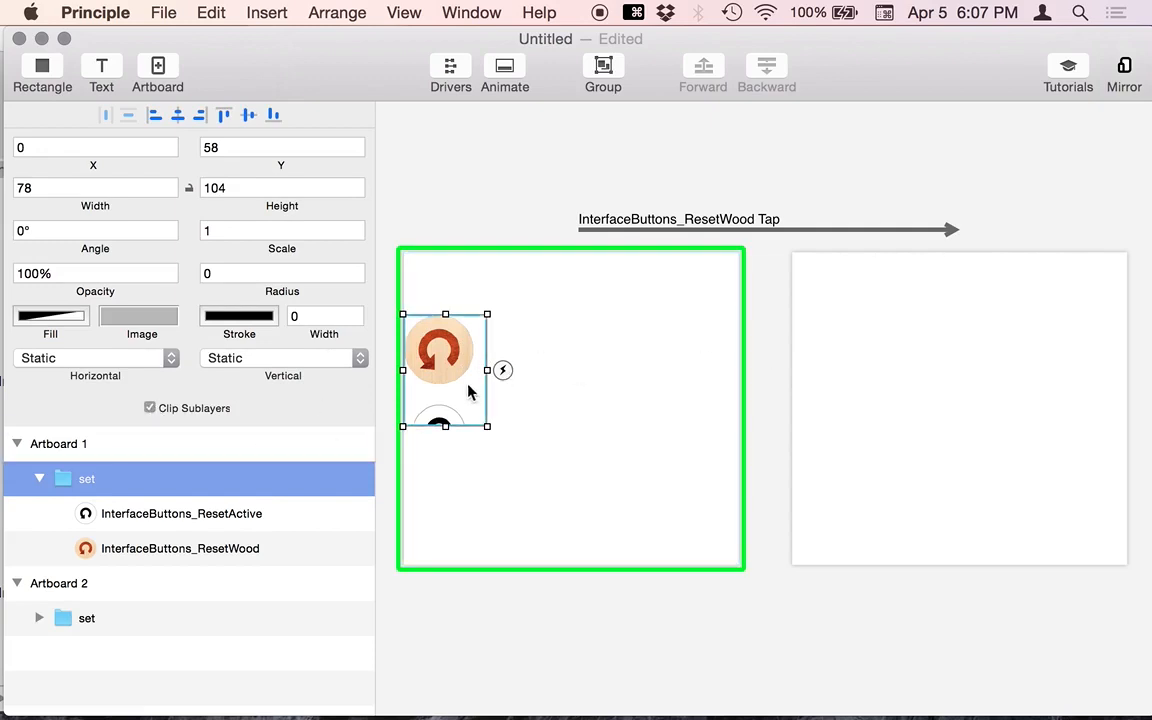
pyautogui.moveTo(446, 428); pyautogui.dragTo(449, 481)
pyautogui.click(487, 243)
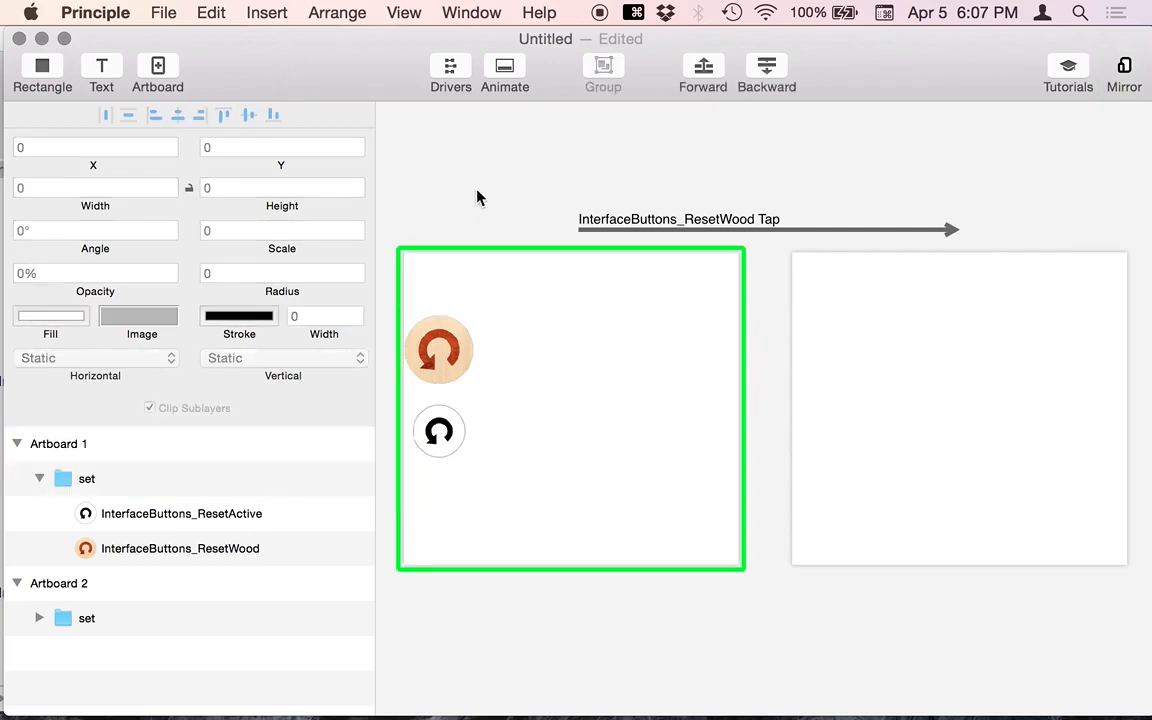
# - Replay the tap transition in the preview, then reselect Artboard 1's set group
pyautogui.press('super+grave')
pyautogui.click(848, 396)
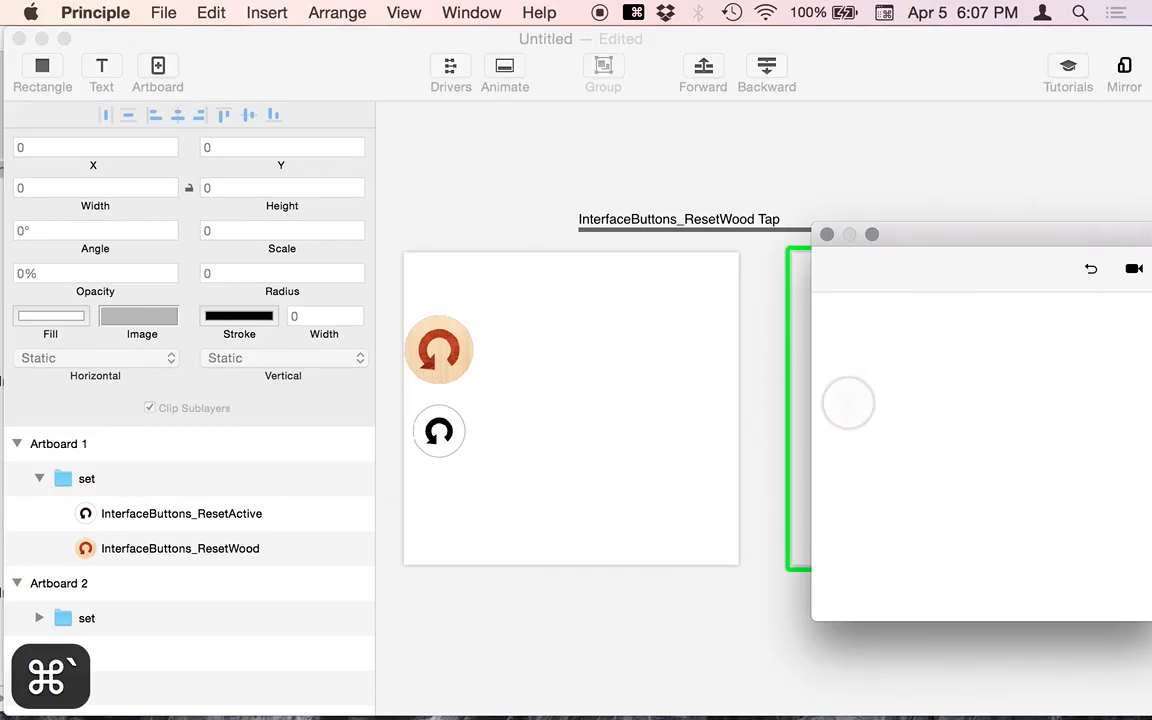
pyautogui.click(967, 180)
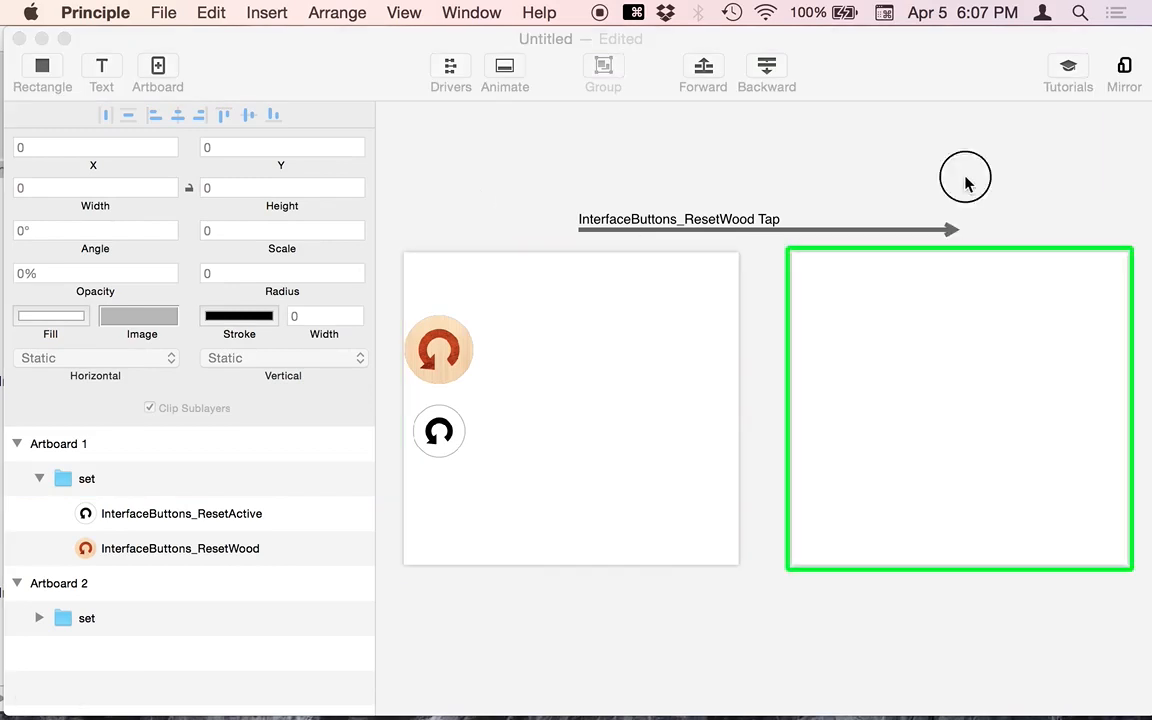
pyautogui.hscroll(-3, 474, 362)
pyautogui.hscroll(2, 475, 360)
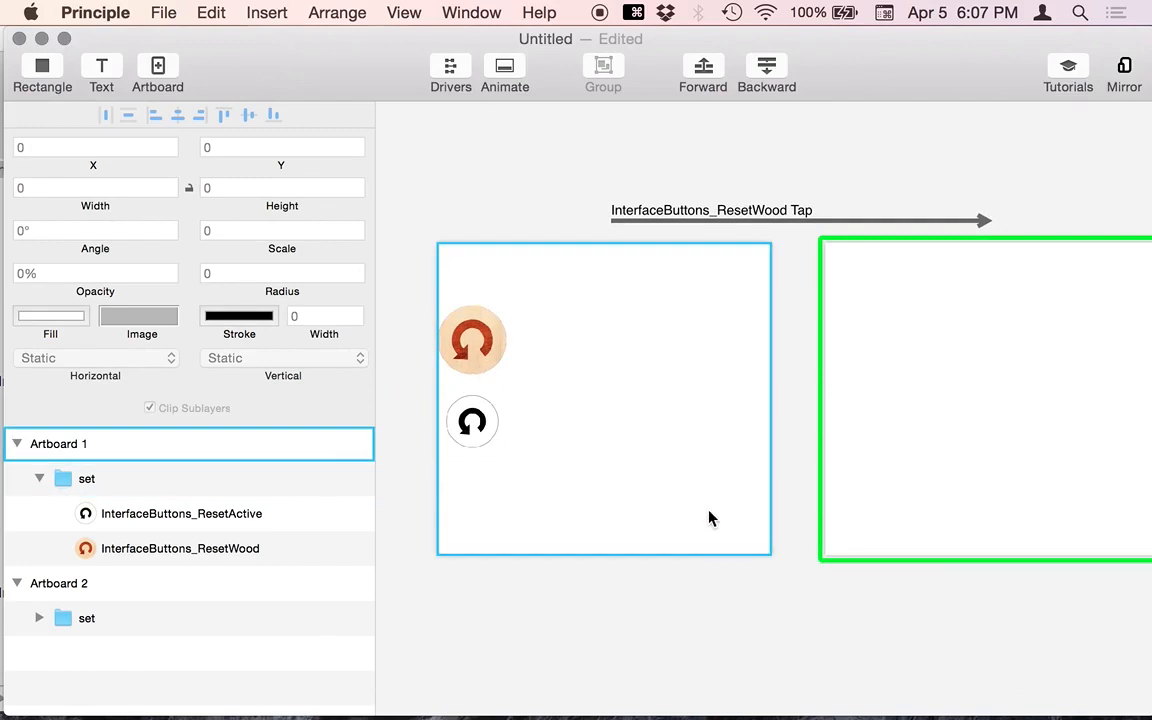
pyautogui.click(463, 352)
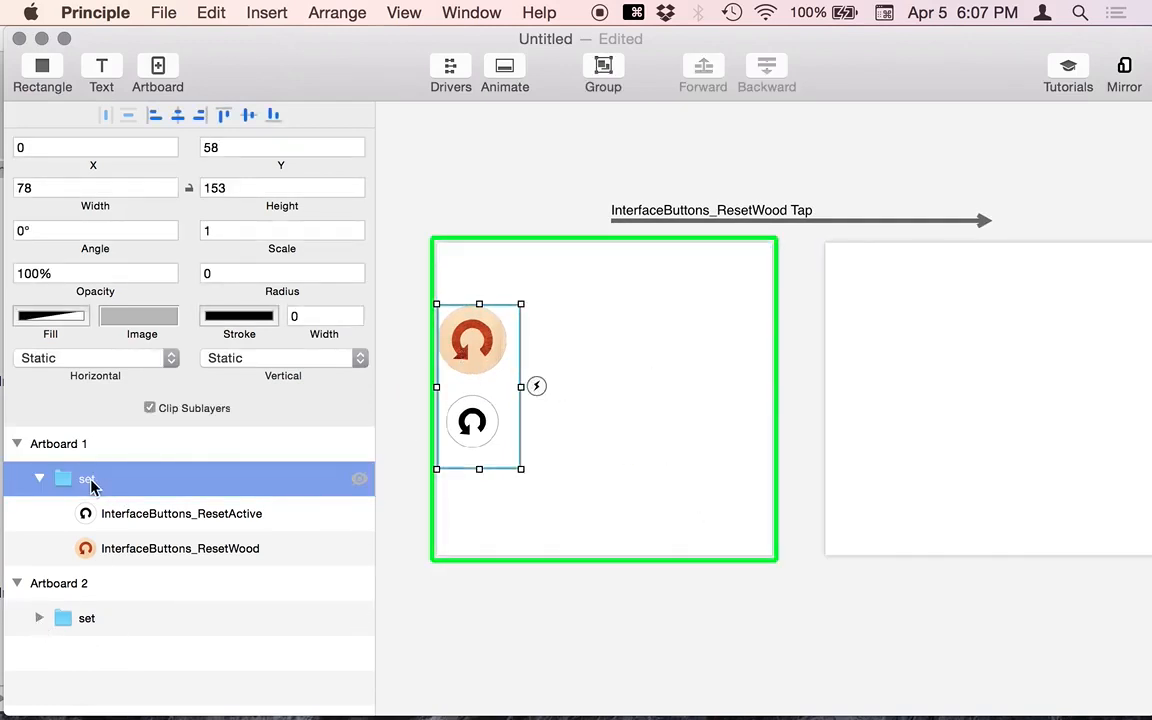
# - Rename Artboard 2's group to 'set2' and test the wood button transition from the start
pyautogui.doubleClick(92, 620)
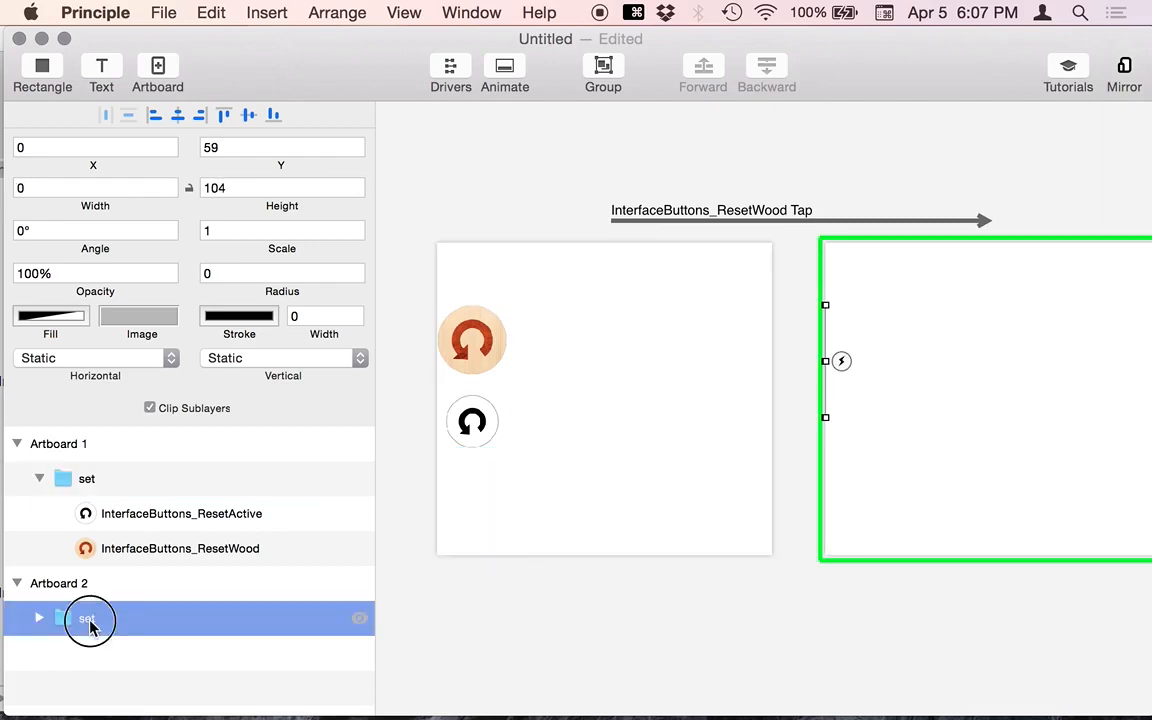
pyautogui.write('2')
pyautogui.click(562, 152)
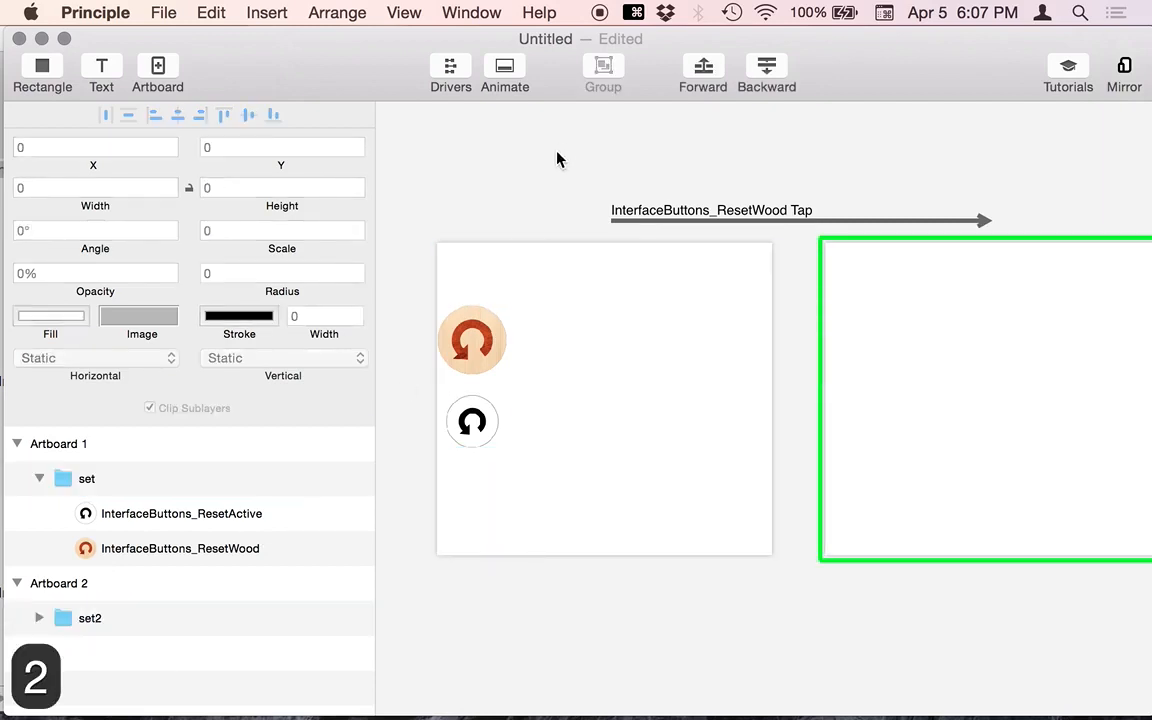
pyautogui.press('super+grave')
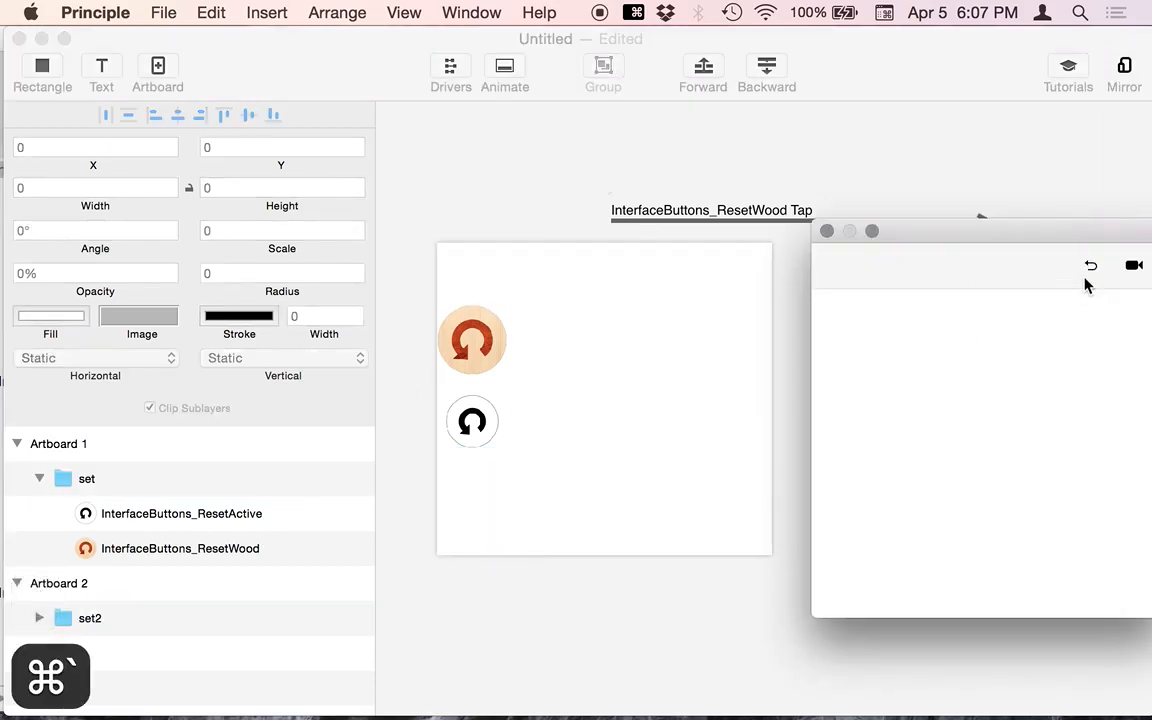
pyautogui.click(1091, 269)
pyautogui.click(870, 383)
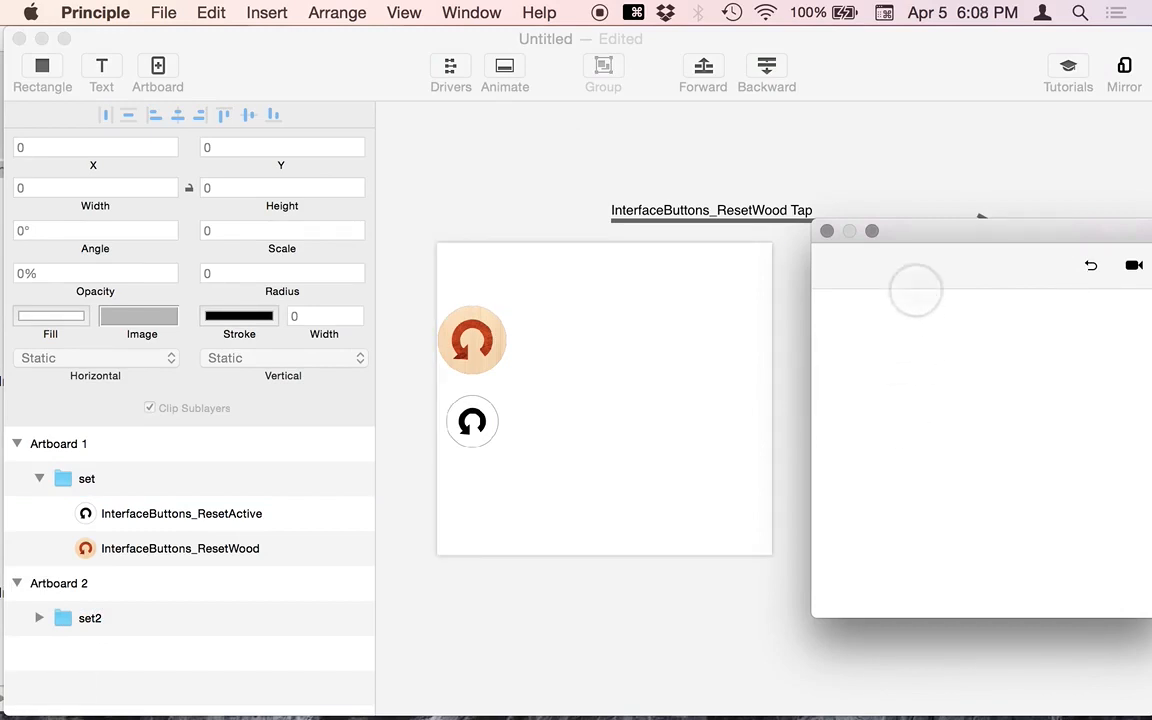
pyautogui.moveTo(911, 245); pyautogui.dragTo(705, 483)
pyautogui.click(499, 342)
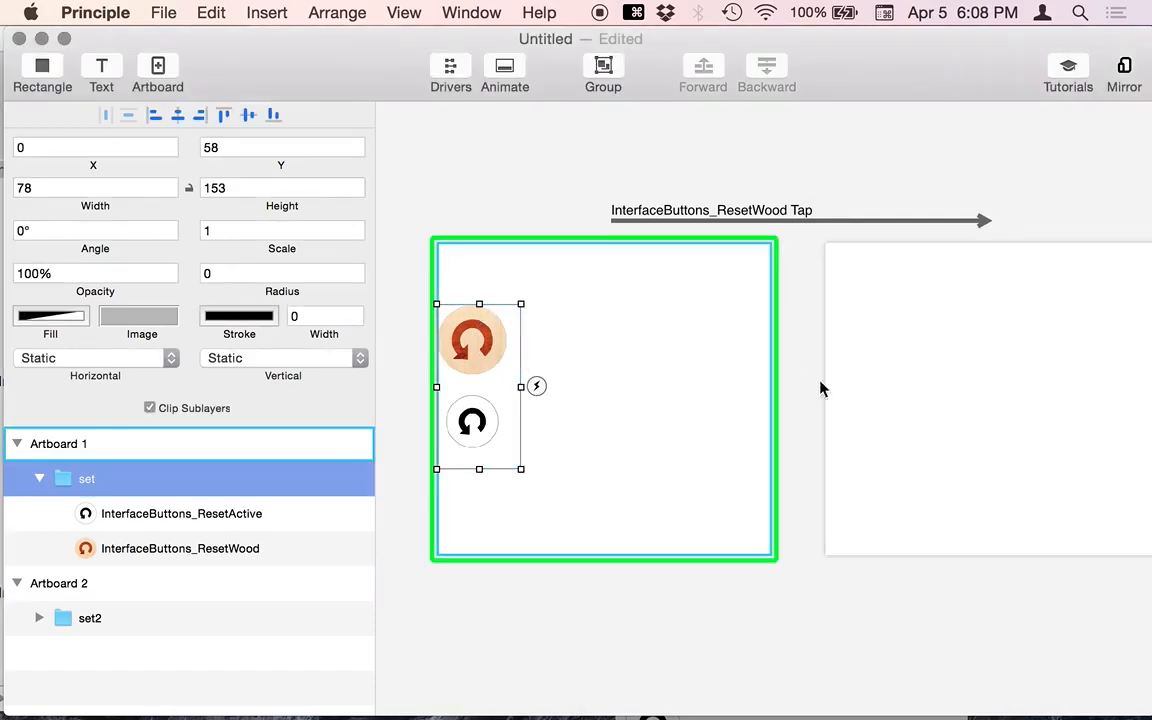
# - Inspect the tap transition's timeline, then close it
pyautogui.click(628, 219)
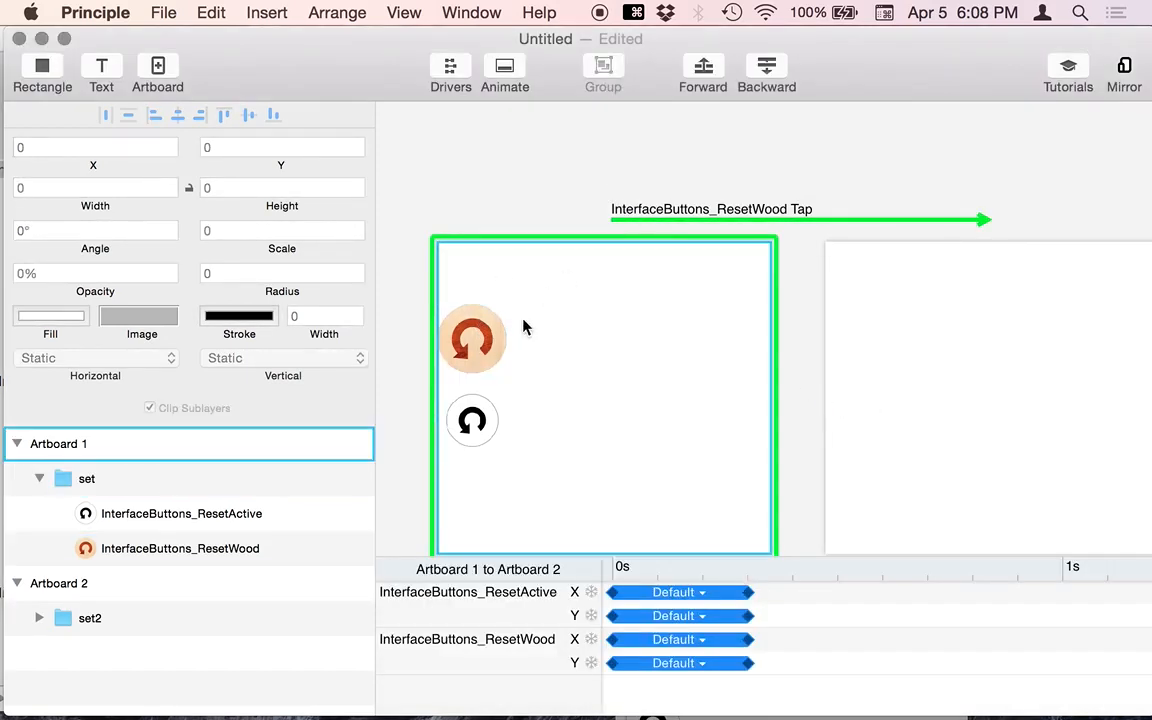
pyautogui.click(512, 352)
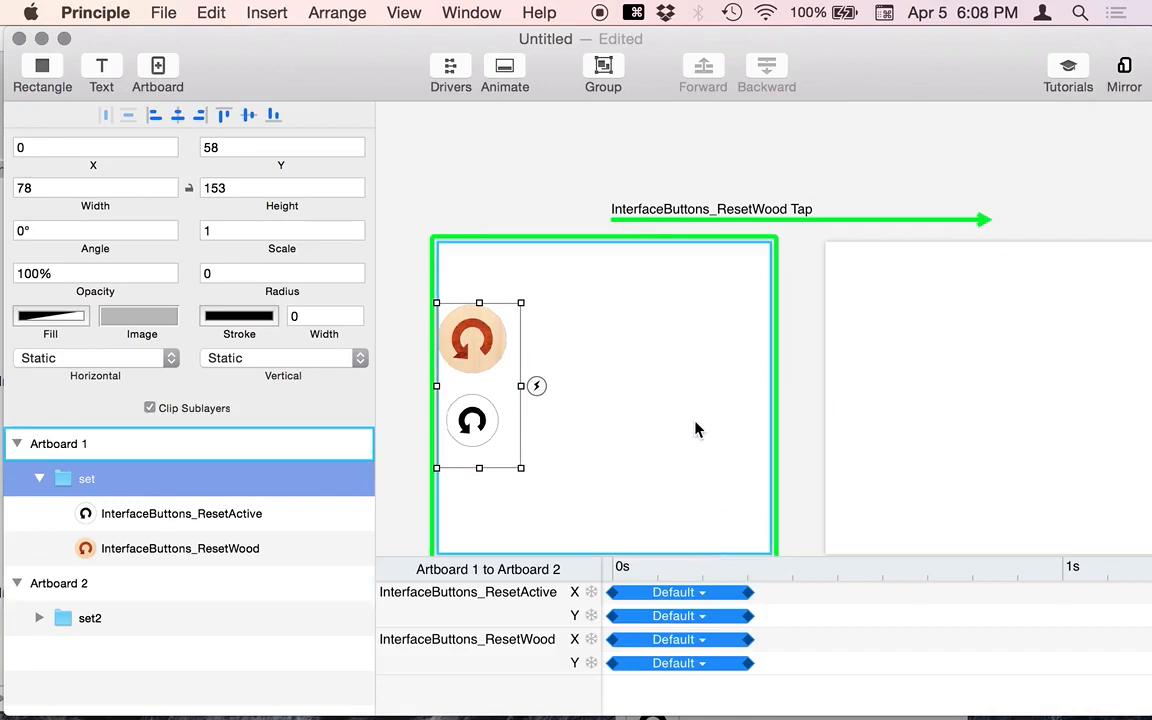
pyautogui.click(487, 180)
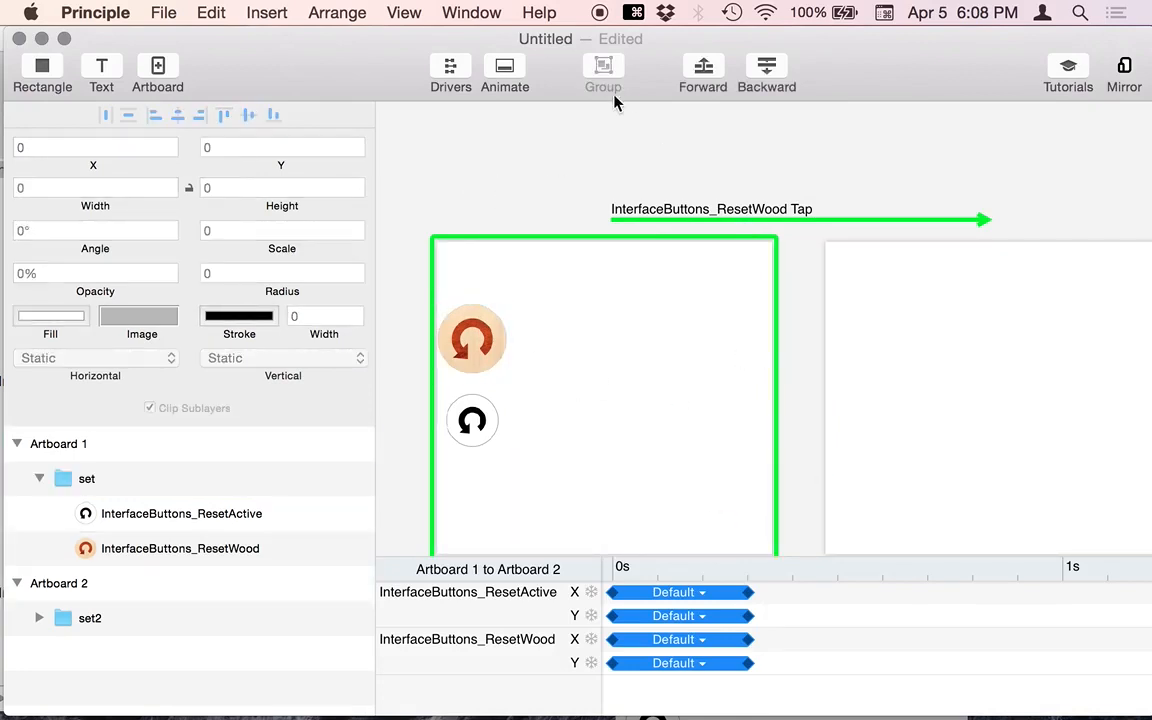
pyautogui.click(485, 65)
# - Move Artboard 1's set group right to X 79 and expand set2's icon layers
pyautogui.click(558, 404)
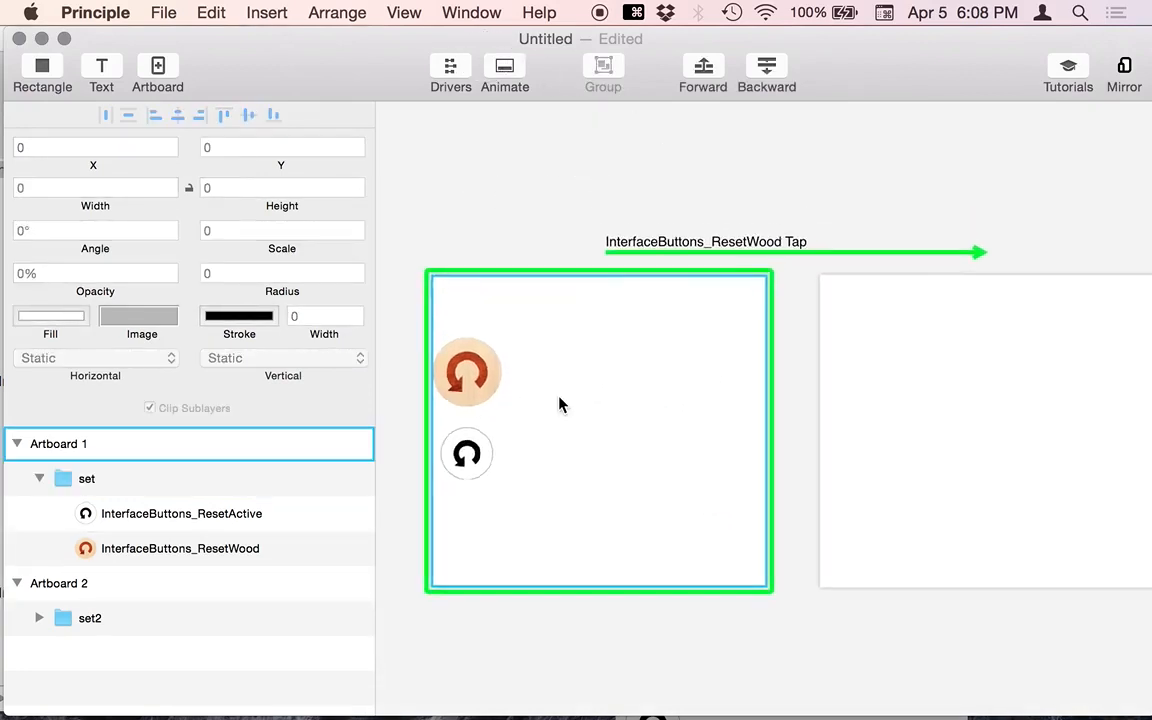
pyautogui.click(495, 398)
pyautogui.moveTo(495, 398); pyautogui.dragTo(577, 398)
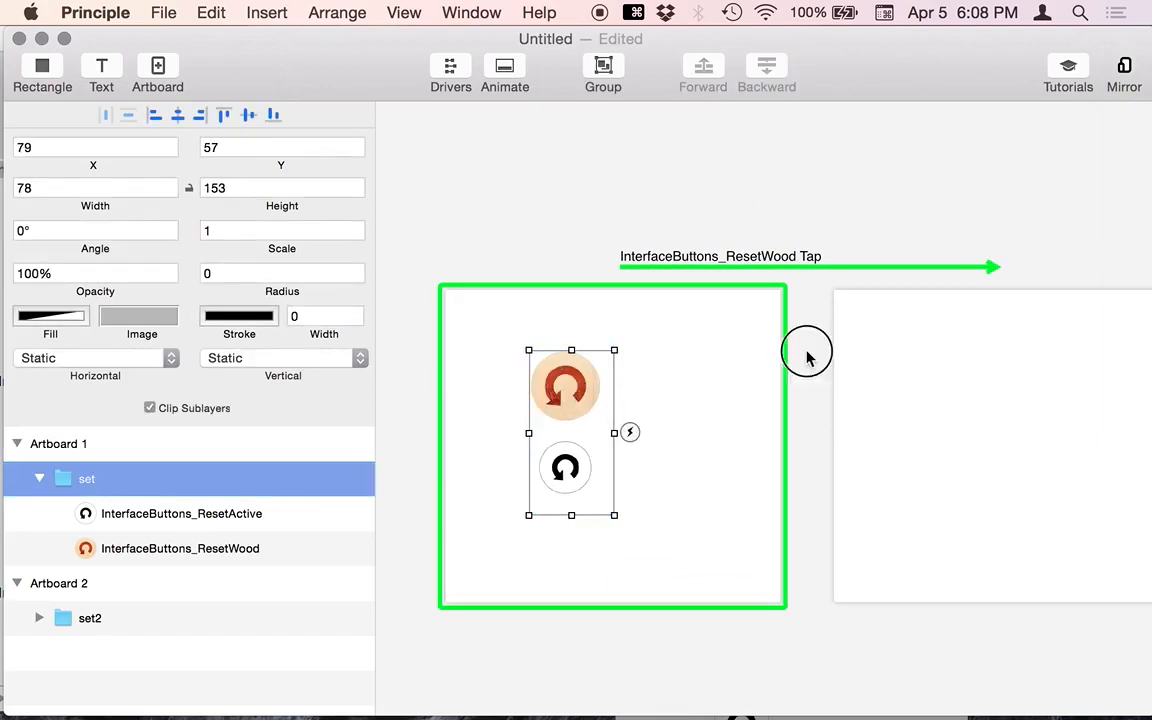
pyautogui.moveTo(807, 357); pyautogui.dragTo(914, 605)
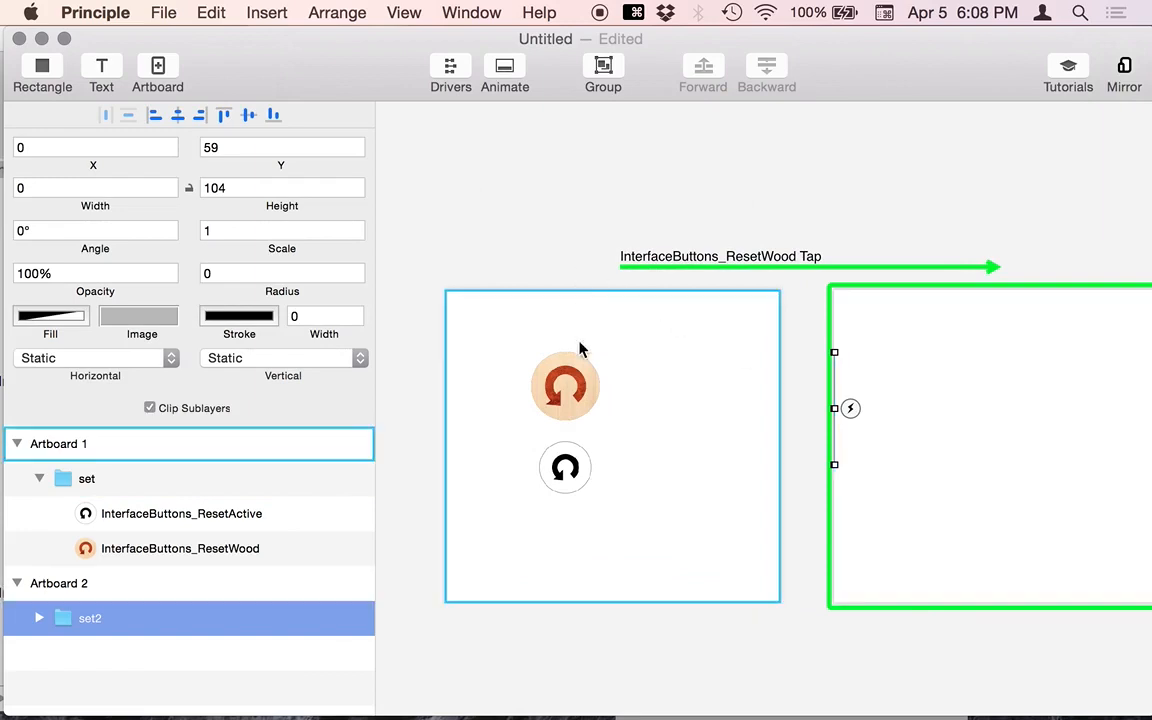
pyautogui.click(38, 618)
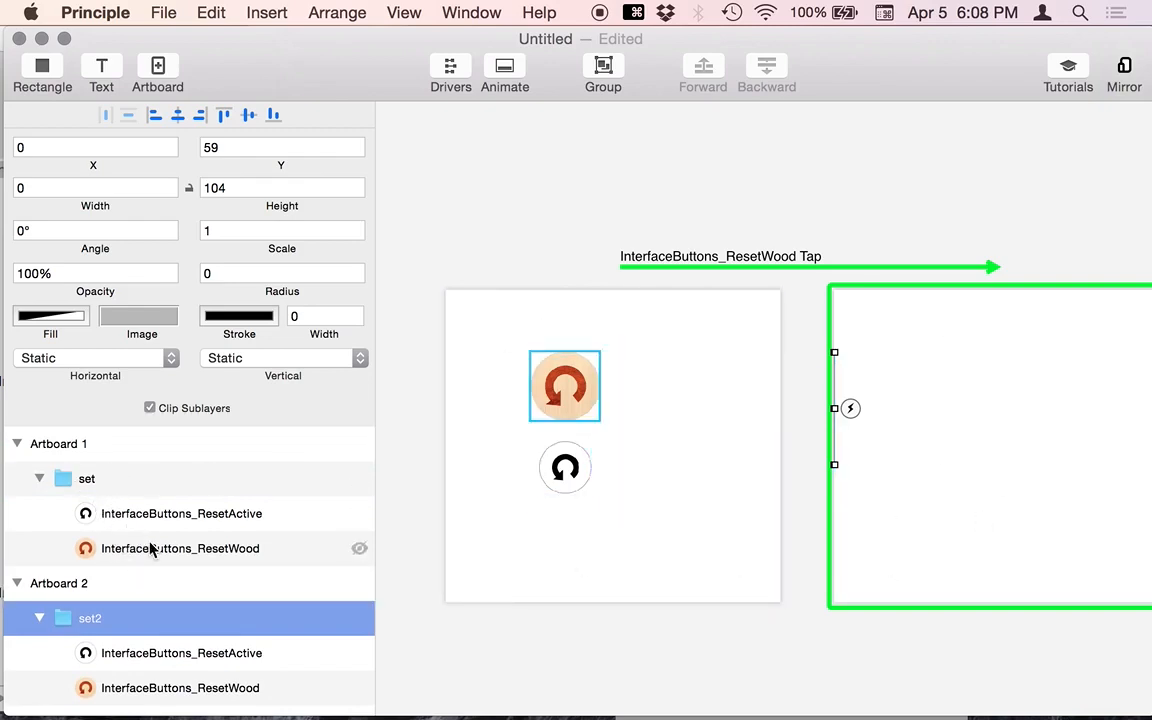
# - Delete set2 from Artboard 2
pyautogui.click(86, 480)
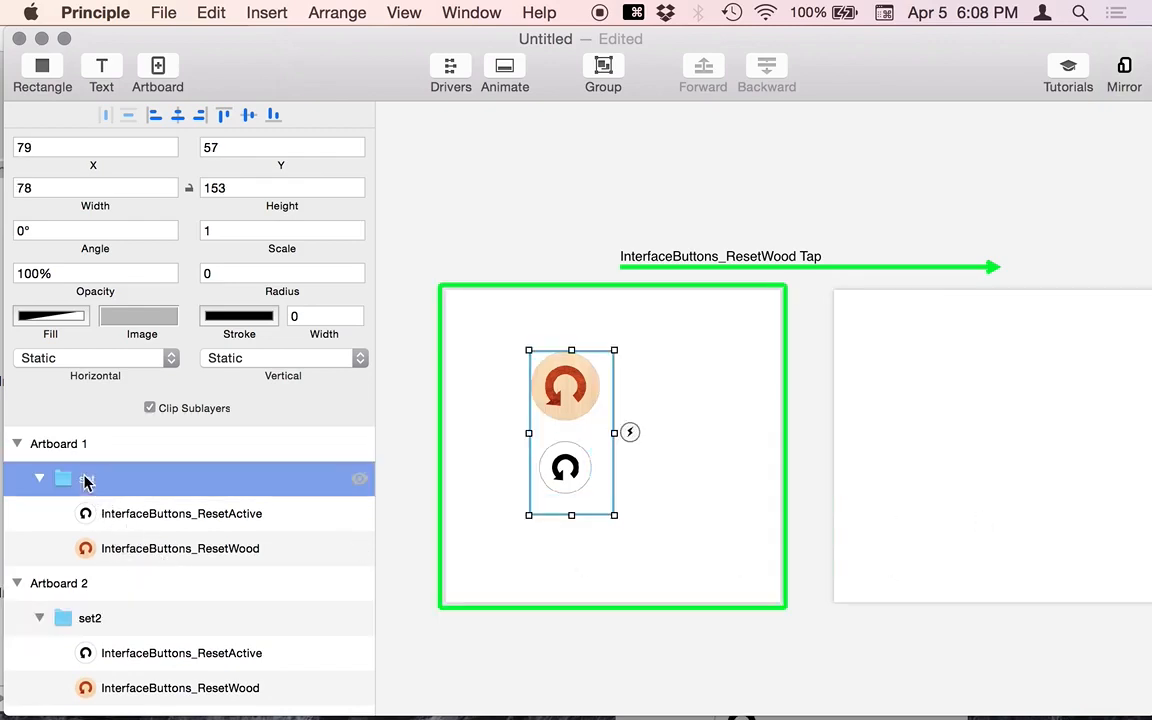
pyautogui.click(766, 219)
pyautogui.click(903, 567)
pyautogui.press('BackSpace')
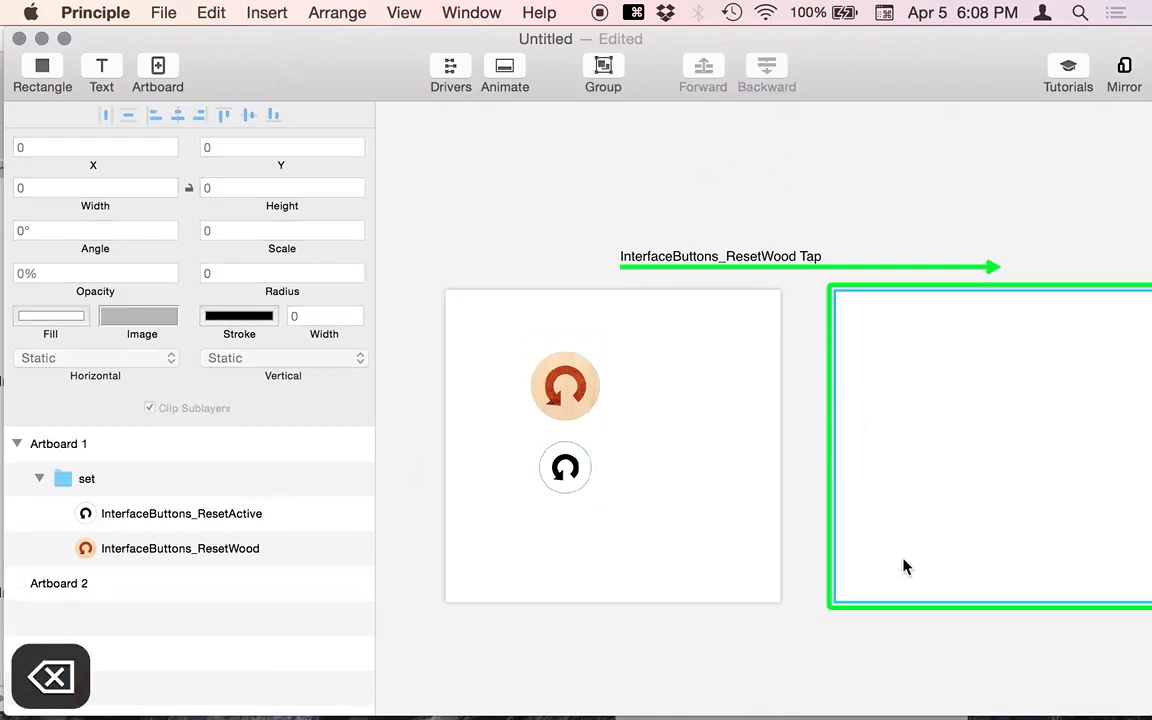
# - Copy Artboard 1's set group and paste it into Artboard 2
pyautogui.click(38, 479)
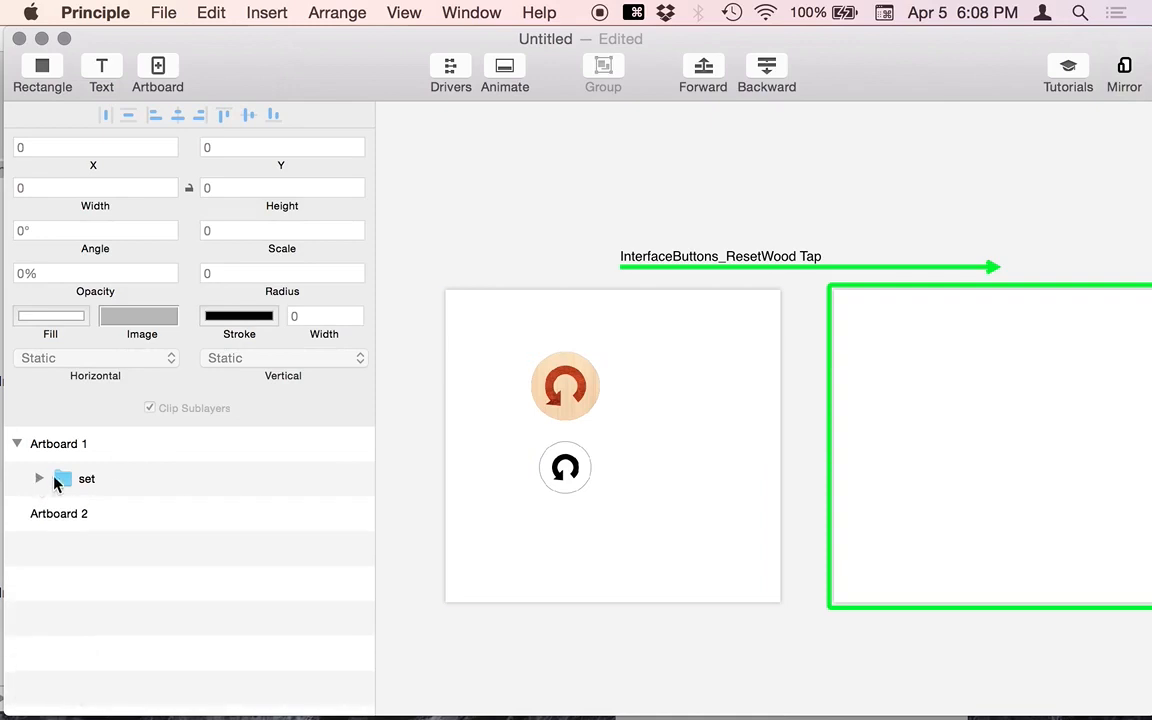
pyautogui.click(570, 398)
pyautogui.press('super+c')
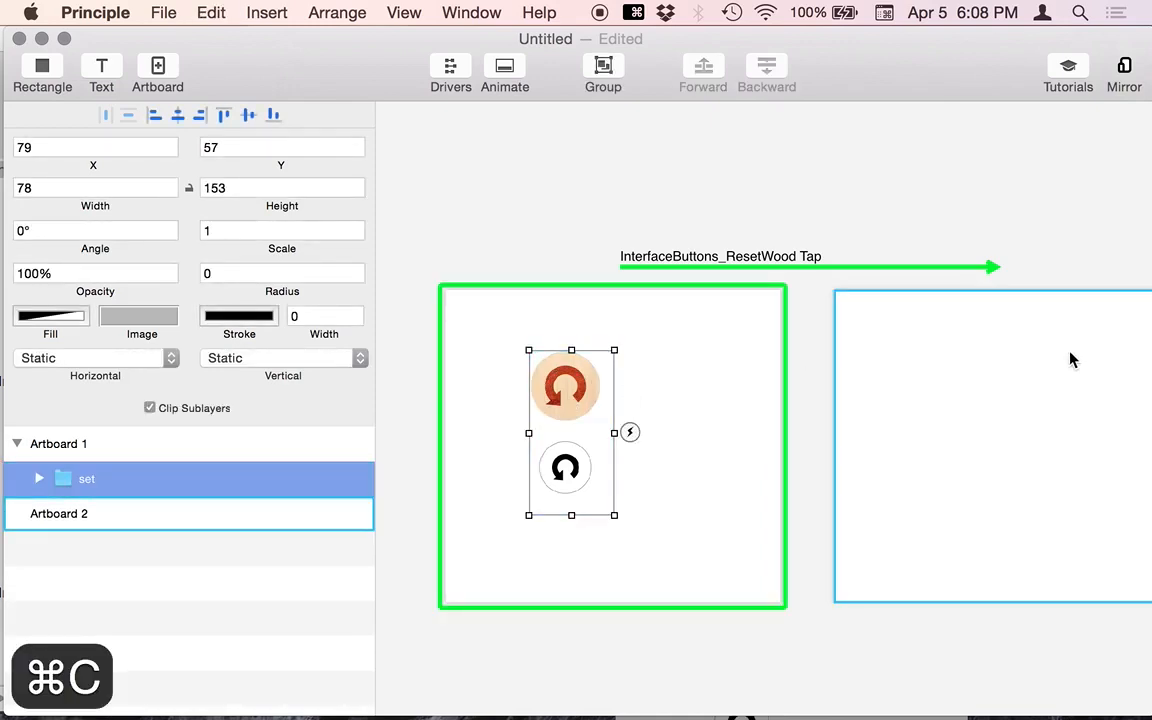
pyautogui.click(1070, 357)
pyautogui.press('super+v')
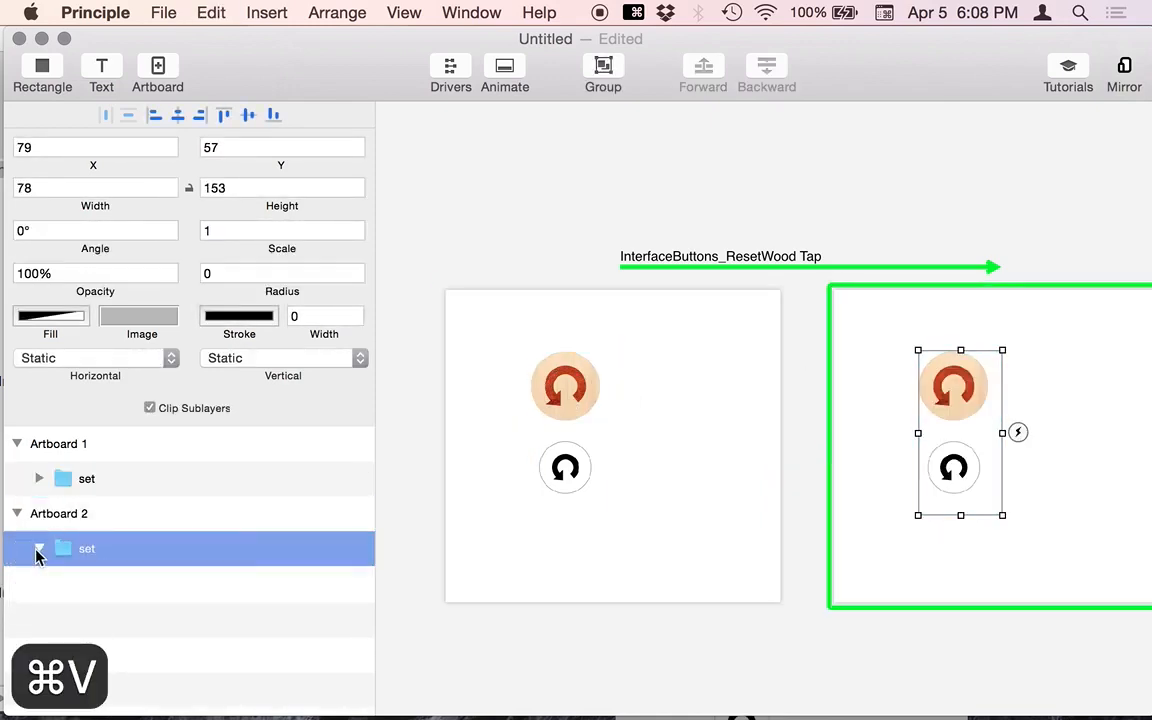
# - Shift the pasted group right and squeeze its width to nothing so Artboard 2 looks blank
pyautogui.click(38, 548)
pyautogui.click(980, 316)
pyautogui.click(957, 395)
pyautogui.moveTo(957, 395); pyautogui.dragTo(1040, 392)
pyautogui.moveTo(1005, 432); pyautogui.dragTo(1093, 432)
pyautogui.click(1022, 191)
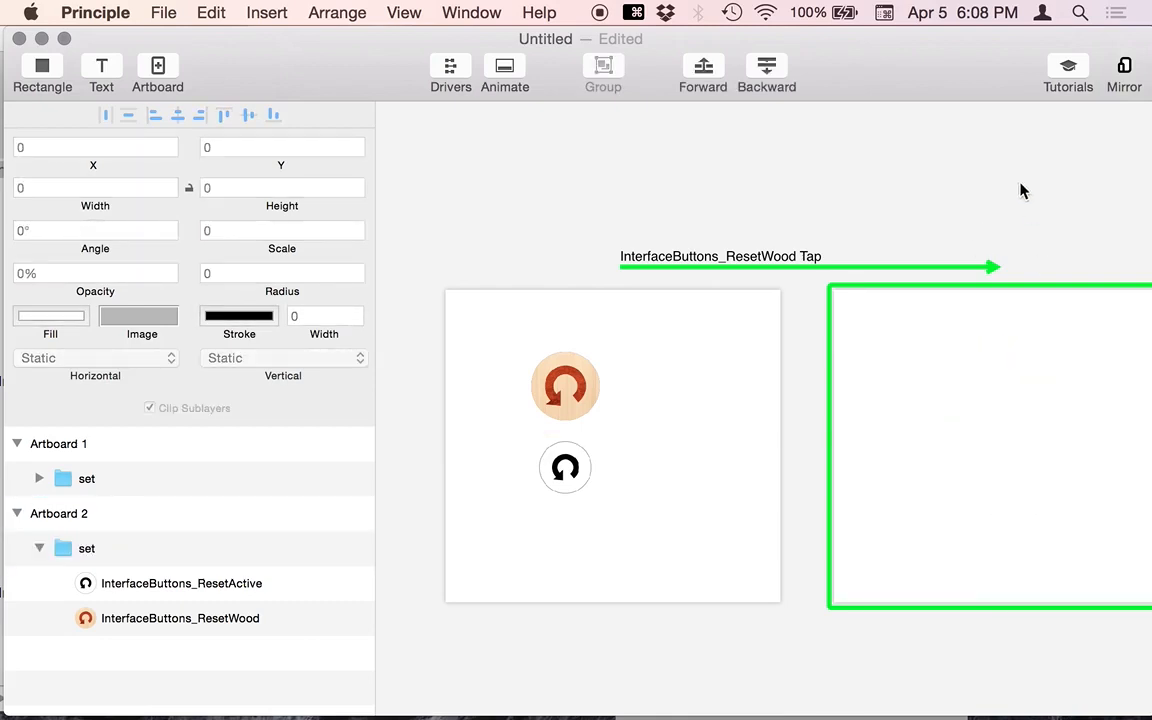
pyautogui.press('super+grave')
pyautogui.moveTo(770, 488); pyautogui.dragTo(777, 258)
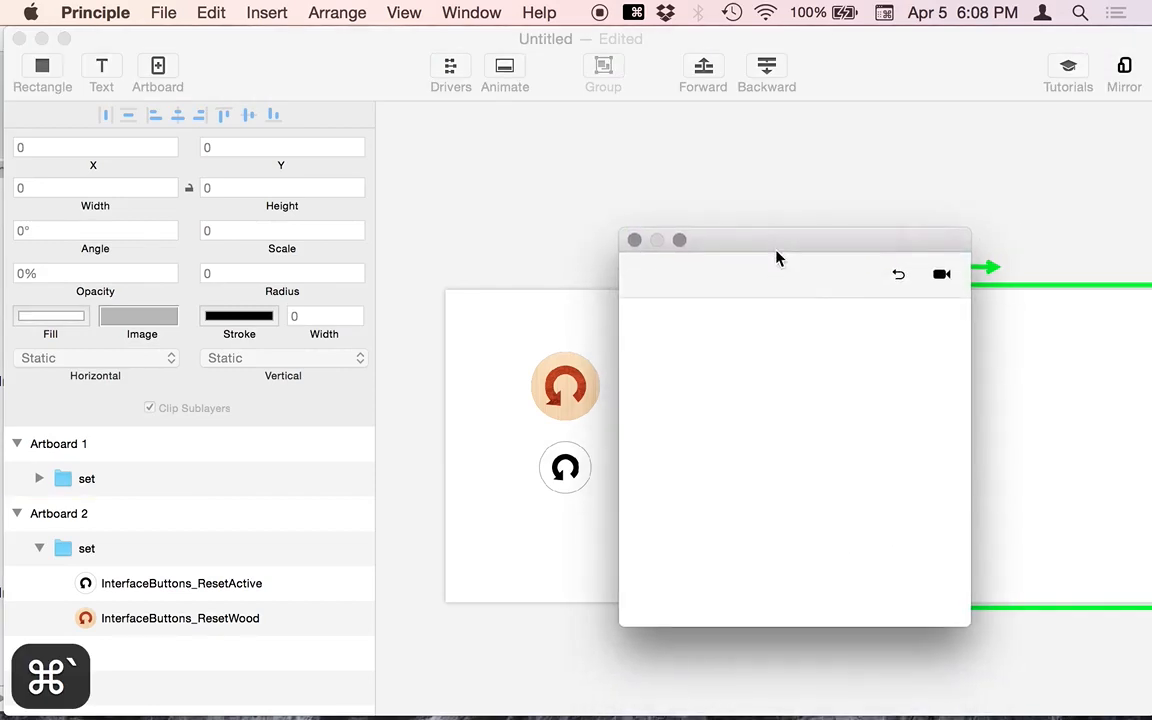
pyautogui.click(898, 275)
pyautogui.click(752, 400)
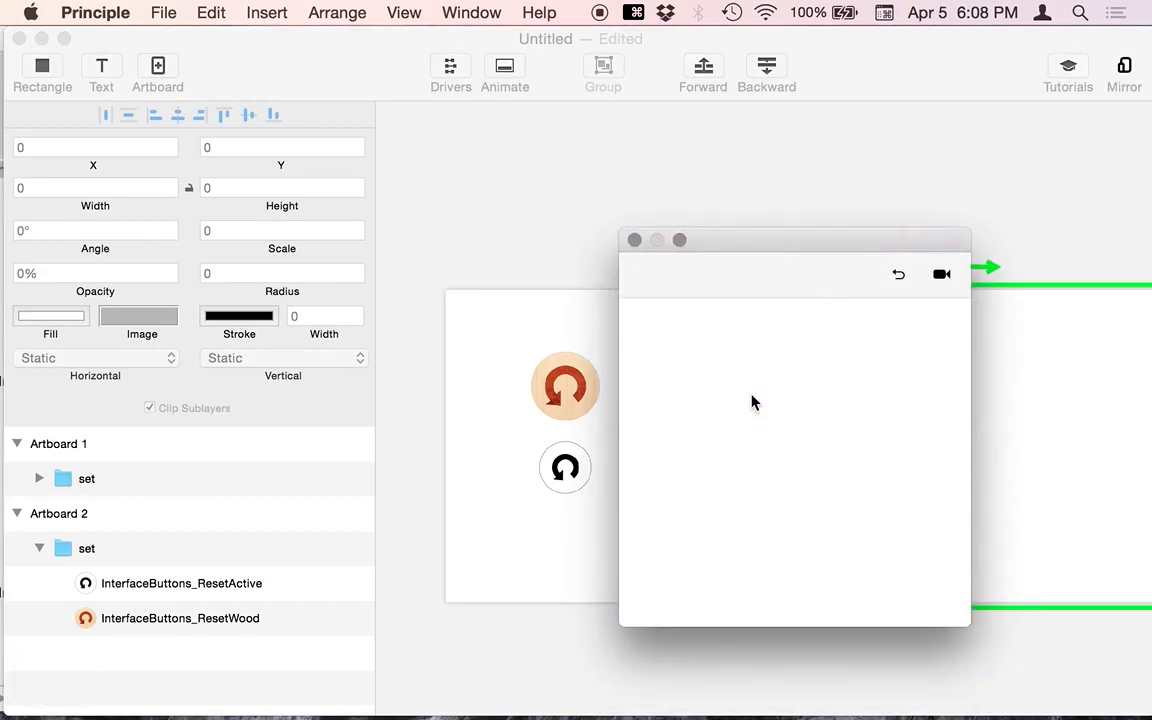
pyautogui.click(720, 191)
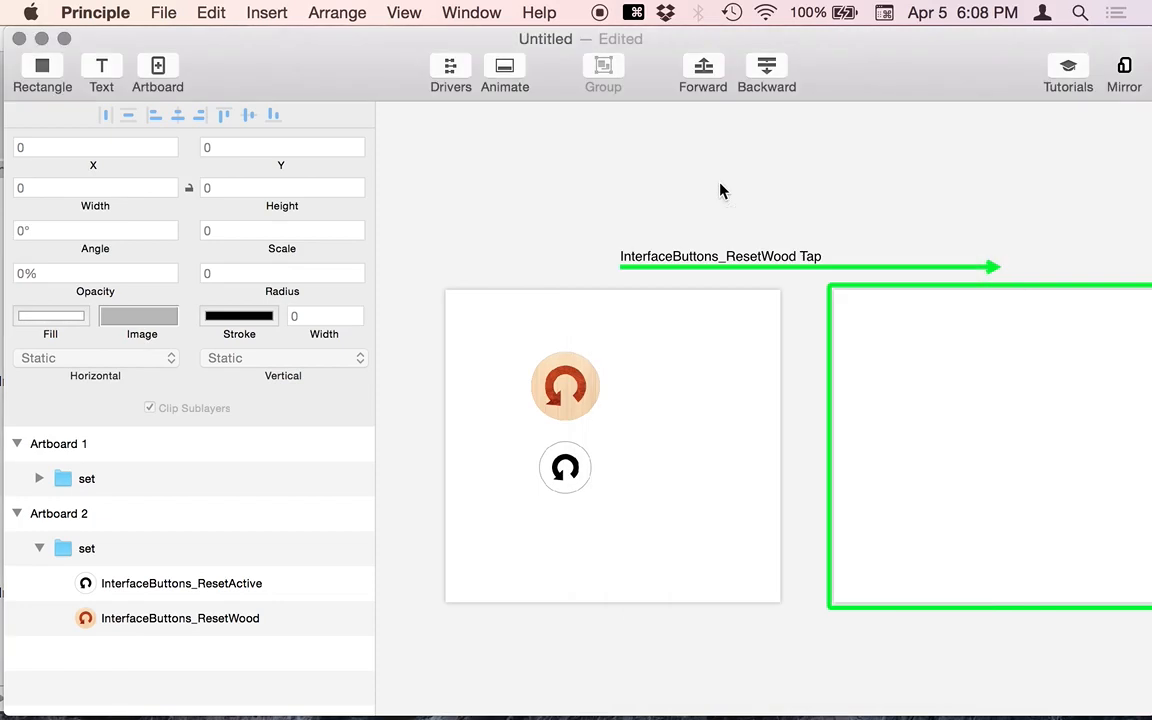
pyautogui.press('super+Tab')
pyautogui.press('super+Tab')
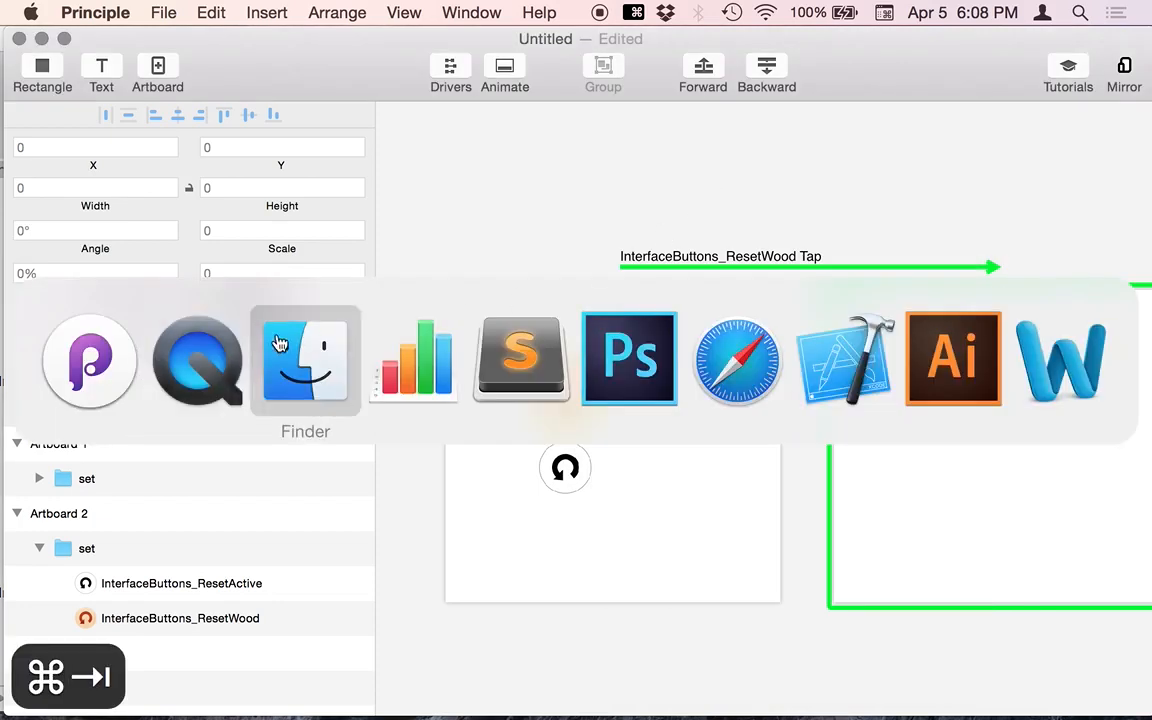